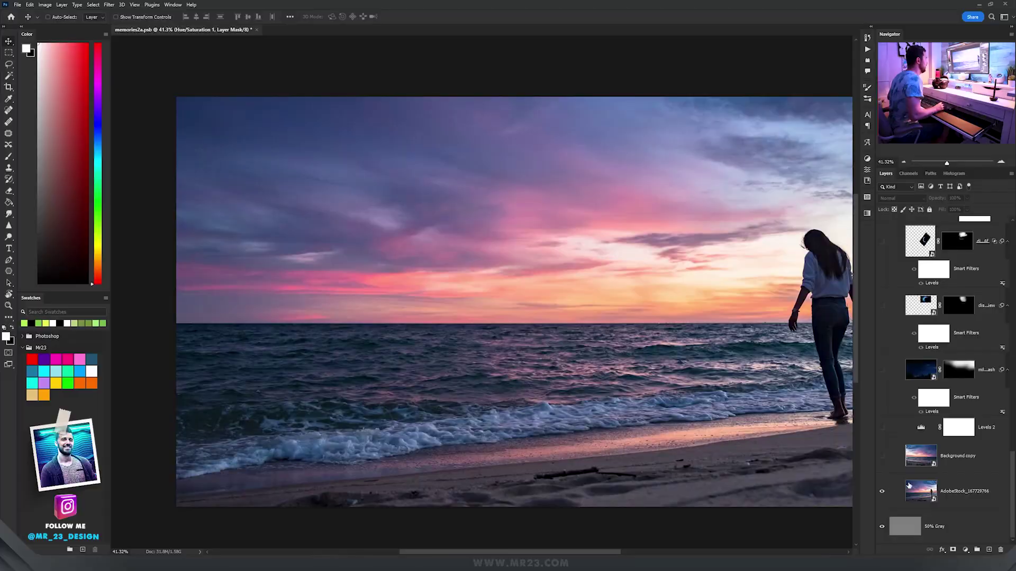
# - Show the Background copy layer, open its smart object contents and select the Background layer inside
pyautogui.click(881, 457)
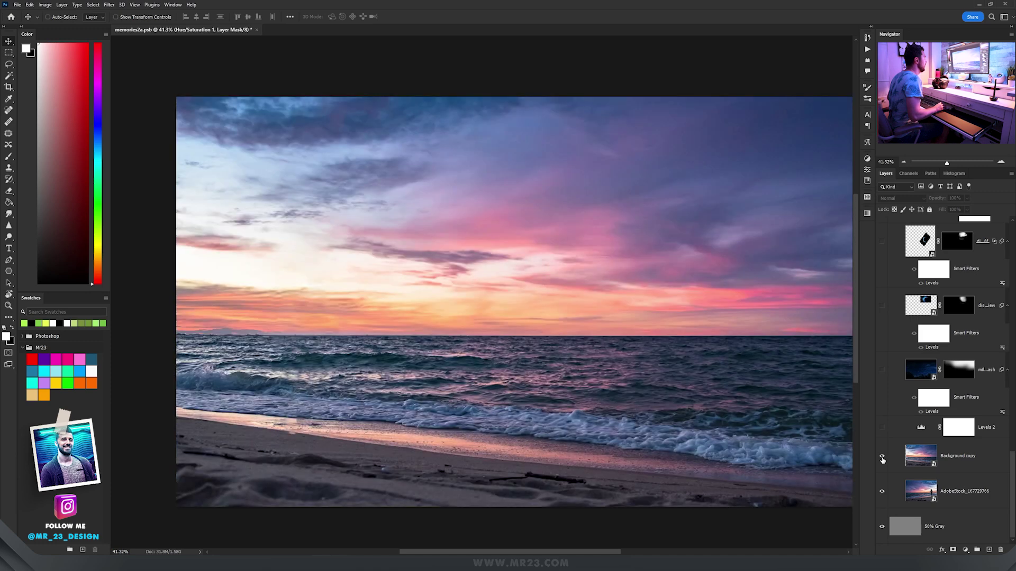
pyautogui.doubleClick(917, 464)
pyautogui.click(889, 281)
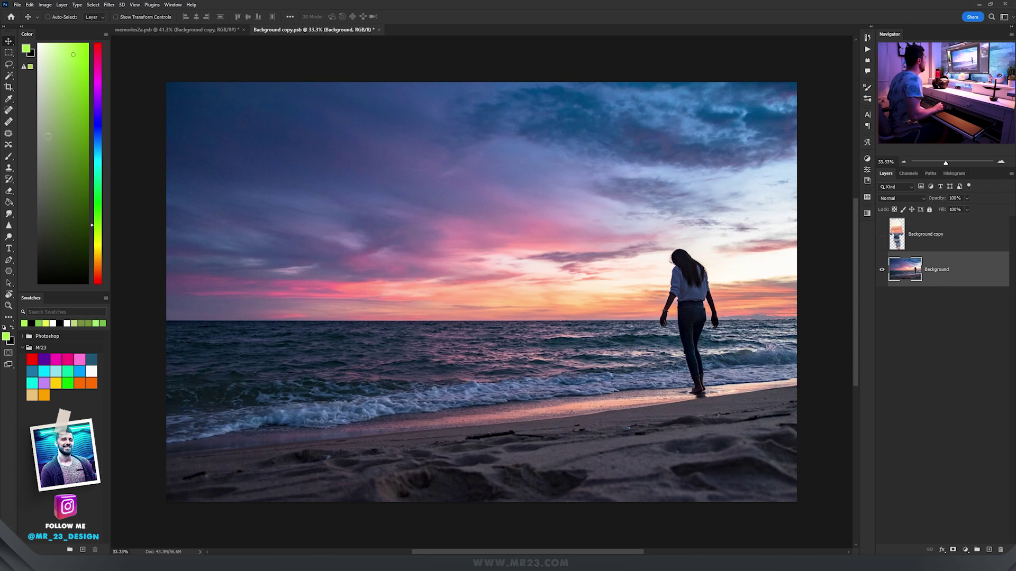
# - Lasso around the woman walking on the beach and remove her with Content-Aware Fill
pyautogui.click(10, 65)
pyautogui.moveTo(672, 245); pyautogui.dragTo(664, 275)
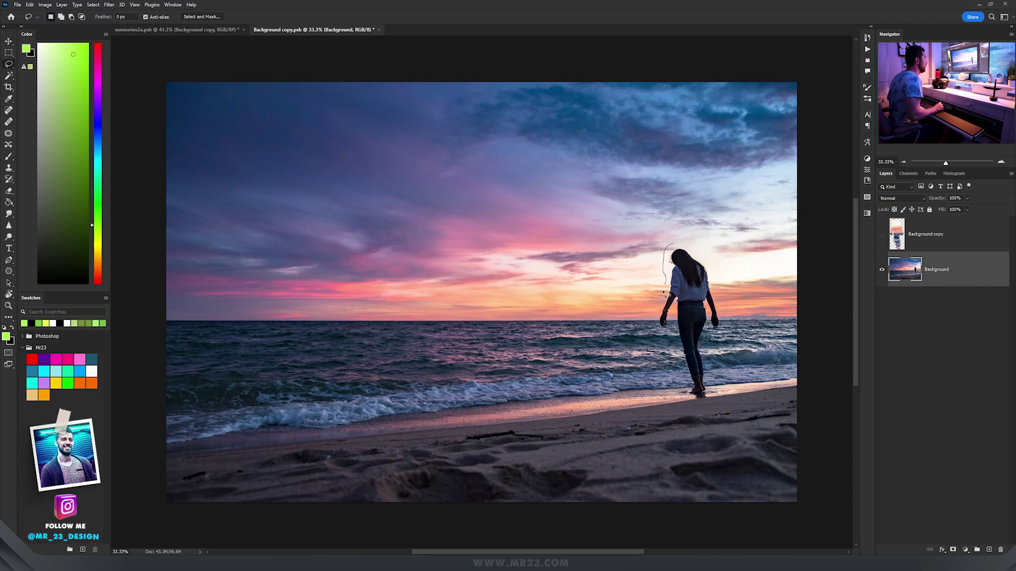
pyautogui.moveTo(670, 334)
pyautogui.mouseDown()
pyautogui.moveTo(689, 403)
pyautogui.moveTo(717, 399)
pyautogui.moveTo(709, 339)
pyautogui.moveTo(727, 319)
pyautogui.moveTo(680, 246)
pyautogui.mouseUp()
pyautogui.rightClick(682, 270)
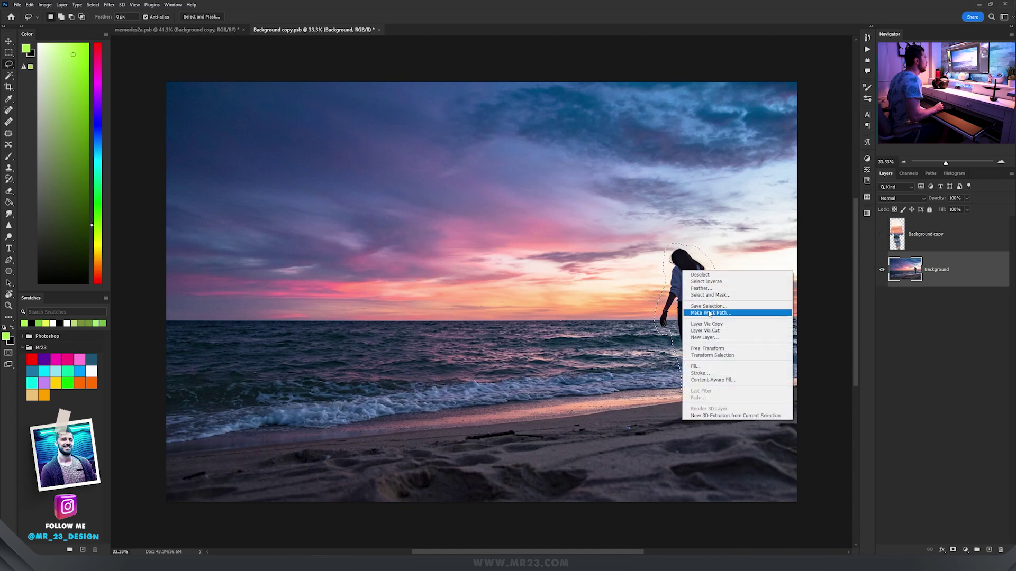
pyautogui.click(726, 380)
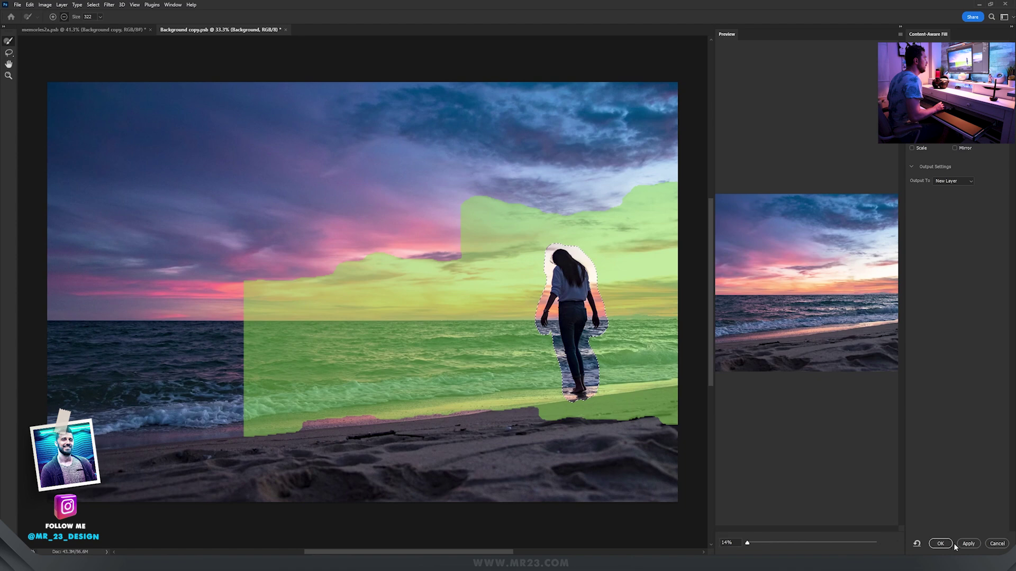
pyautogui.click(947, 544)
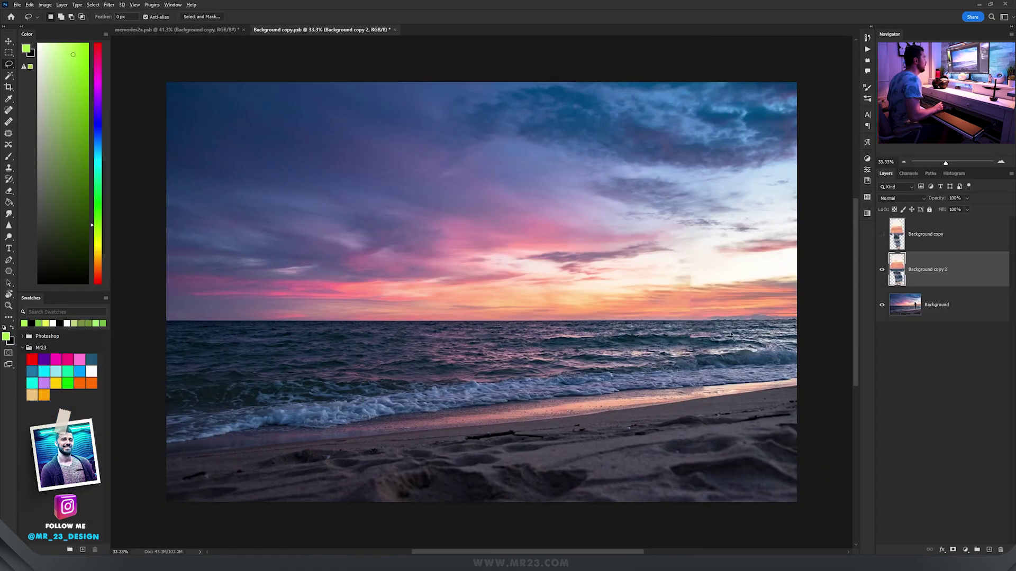
pyautogui.scroll(6, 734, 336)
pyautogui.scroll(-5, 733, 333)
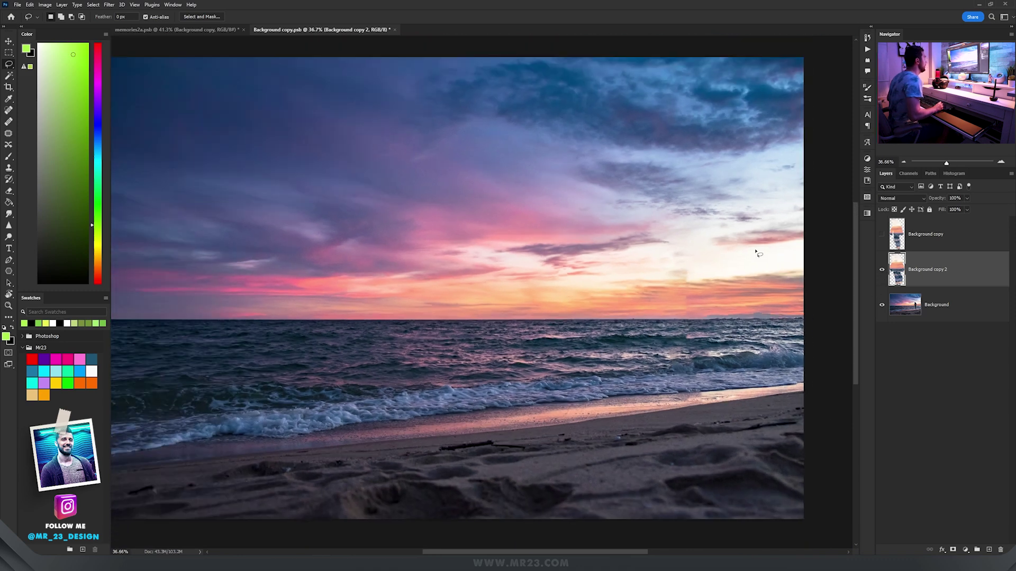
# - Return to memories2a.psb and show the Levels 2 adjustment and the starry night sky layer above it
pyautogui.scroll(-3, 650, 368)
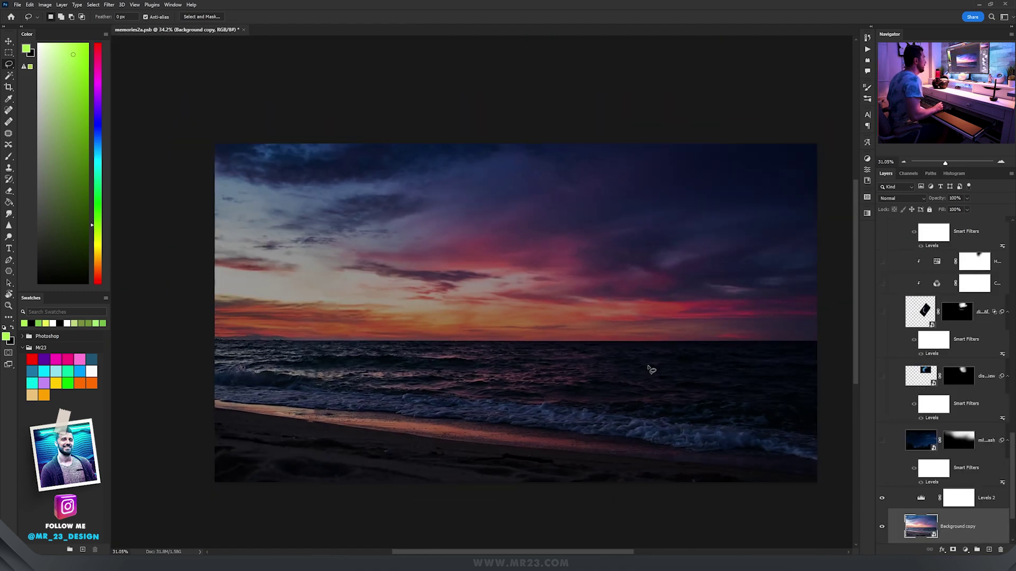
pyautogui.press('v')
pyautogui.doubleClick(927, 502)
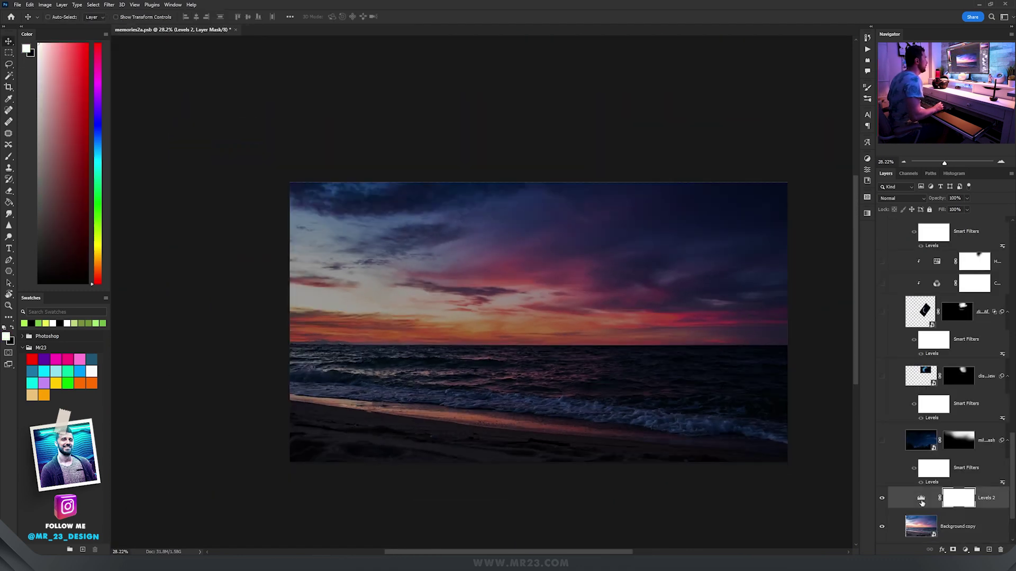
pyautogui.click(882, 442)
pyautogui.moveTo(715, 333); pyautogui.dragTo(623, 344)
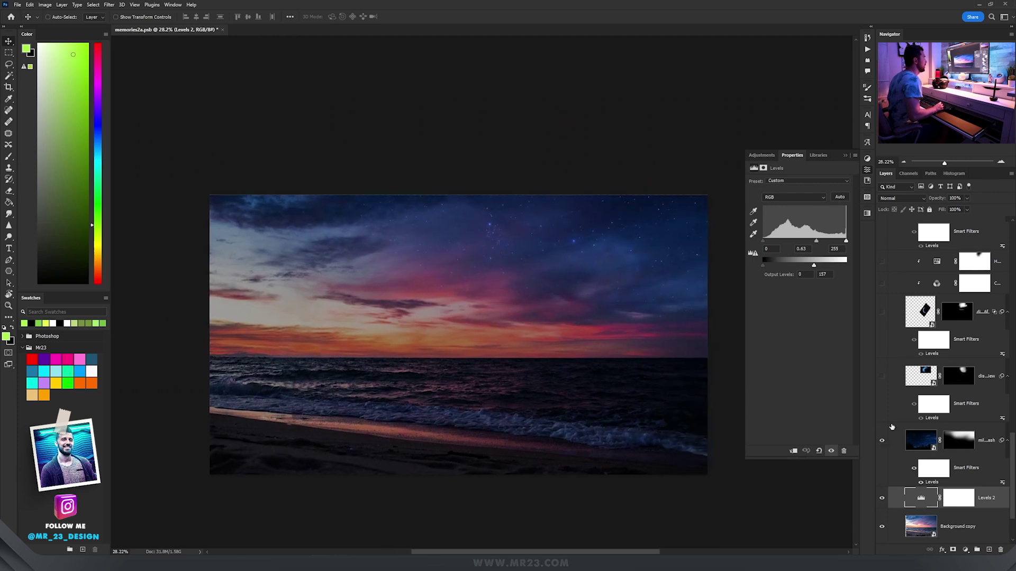
# - Preview the starry sky layer without its mask and in Normal mode, then restore the mask and Screen blending
pyautogui.click(920, 439)
pyautogui.keyDown('shift'); pyautogui.click(961, 447); pyautogui.keyUp('shift')
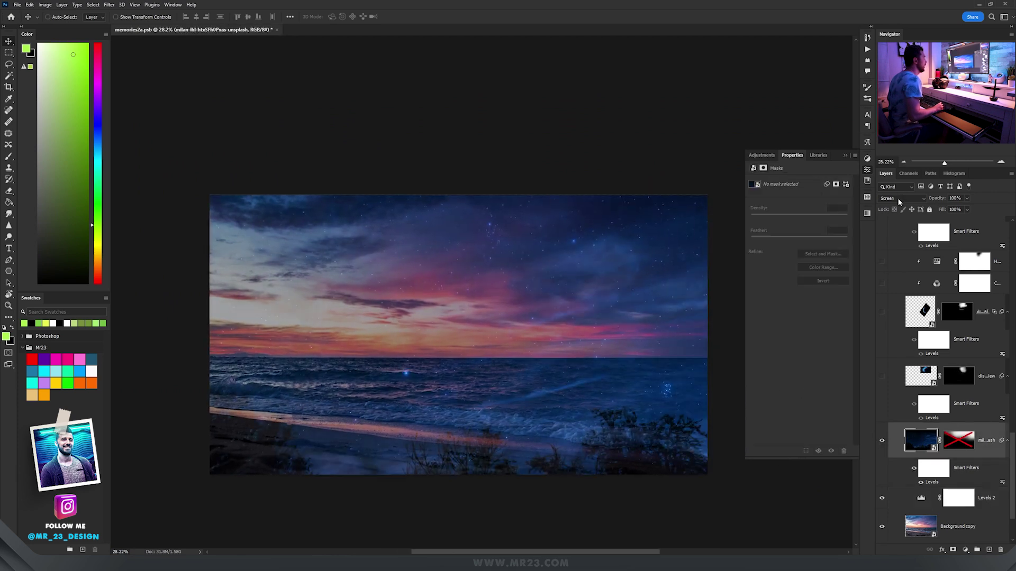
pyautogui.click(898, 198)
pyautogui.click(897, 208)
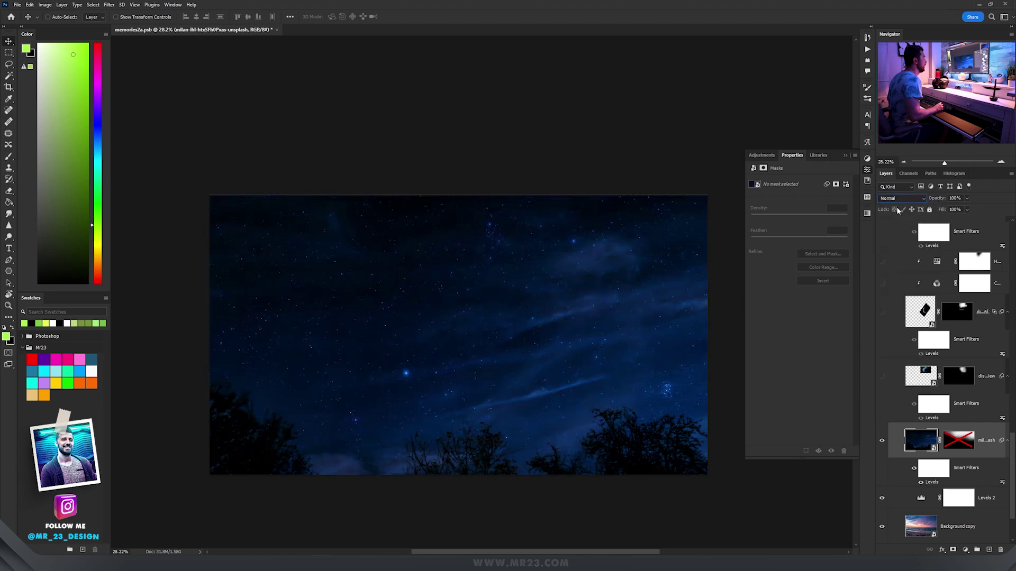
pyautogui.keyDown('shift'); pyautogui.click(965, 447); pyautogui.keyUp('shift')
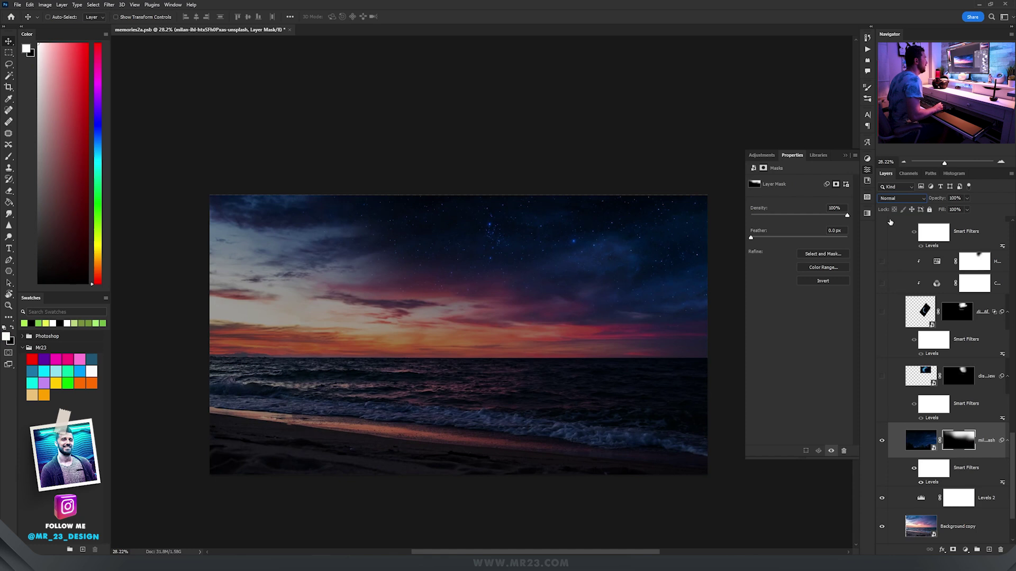
pyautogui.click(901, 199)
pyautogui.click(899, 276)
# - Show the planet layer and the rocky sunset layer, enabling the sunset layer's smart filters and mask with Screen blending
pyautogui.click(881, 376)
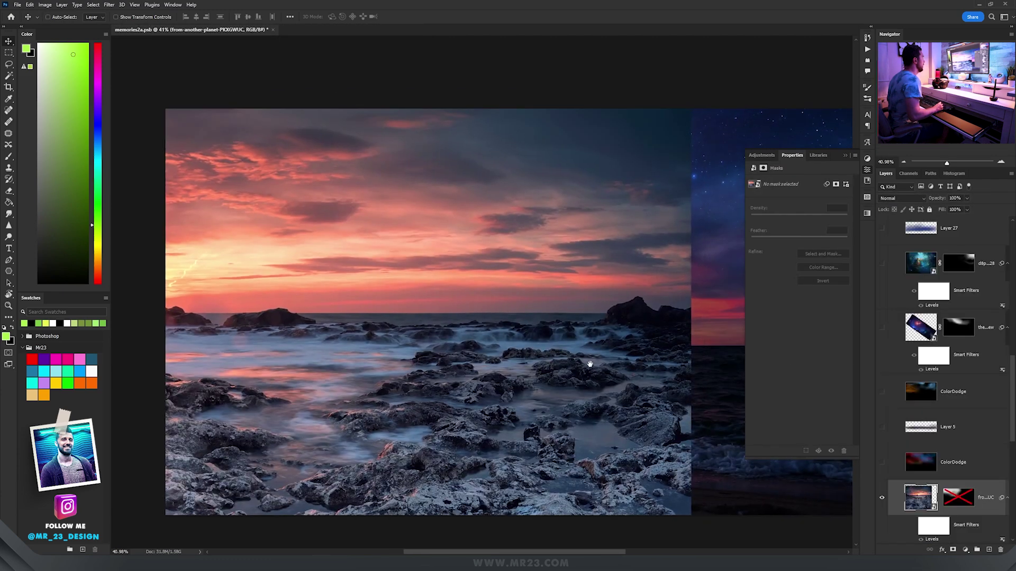
pyautogui.moveTo(585, 363); pyautogui.dragTo(563, 362)
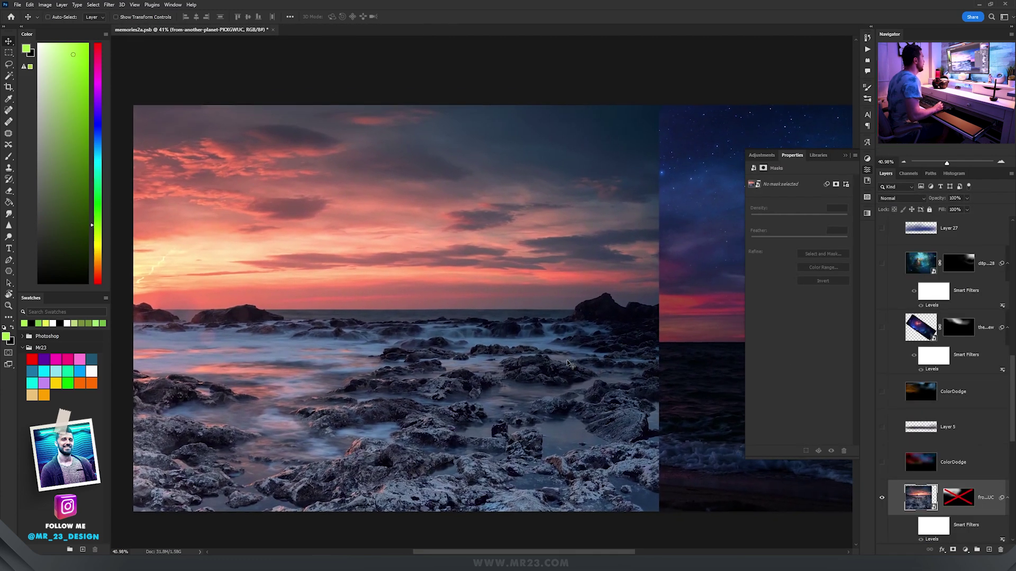
pyautogui.click(914, 526)
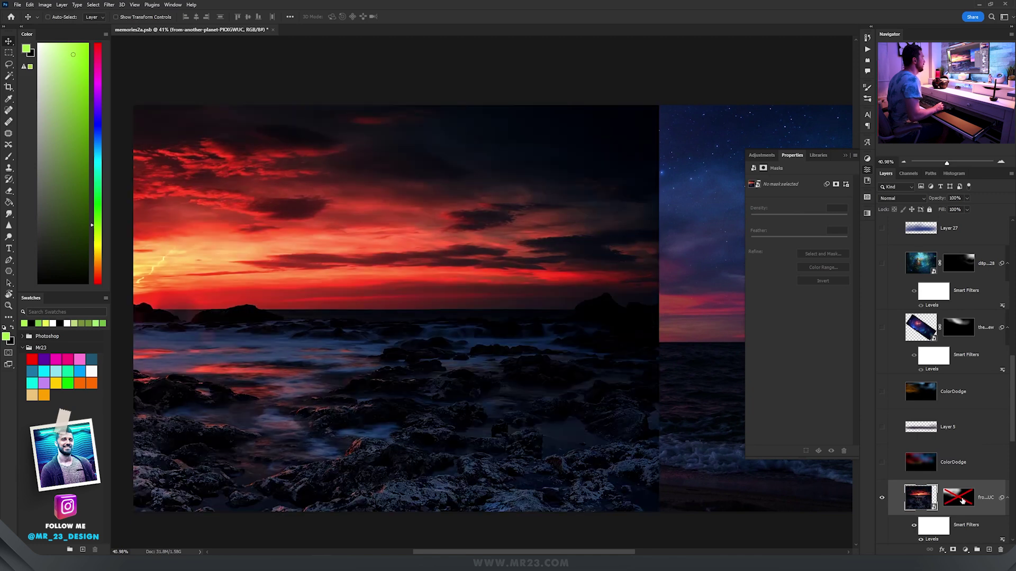
pyautogui.keyDown('shift'); pyautogui.click(962, 501); pyautogui.keyUp('shift')
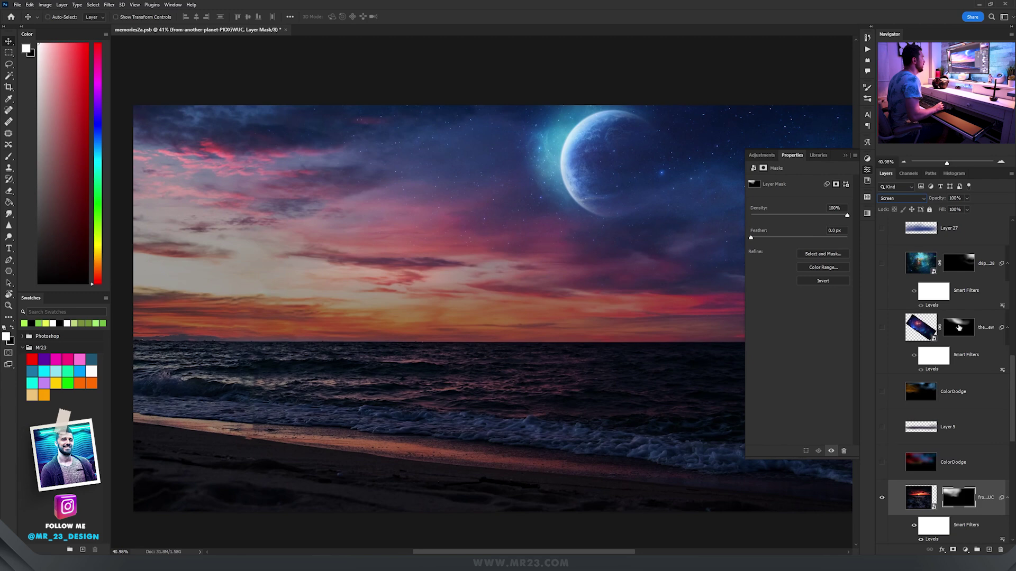
# - Compare the image with and without the red and blue ColorDodge layer above the rocky sunset layer
pyautogui.click(881, 462)
pyautogui.click(898, 464)
pyautogui.click(882, 463)
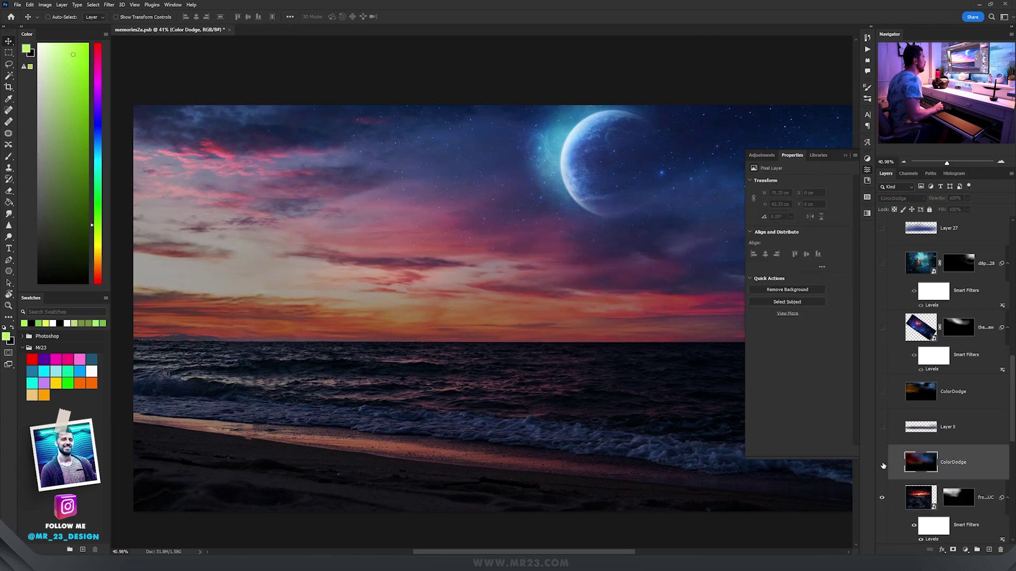
pyautogui.click(882, 463)
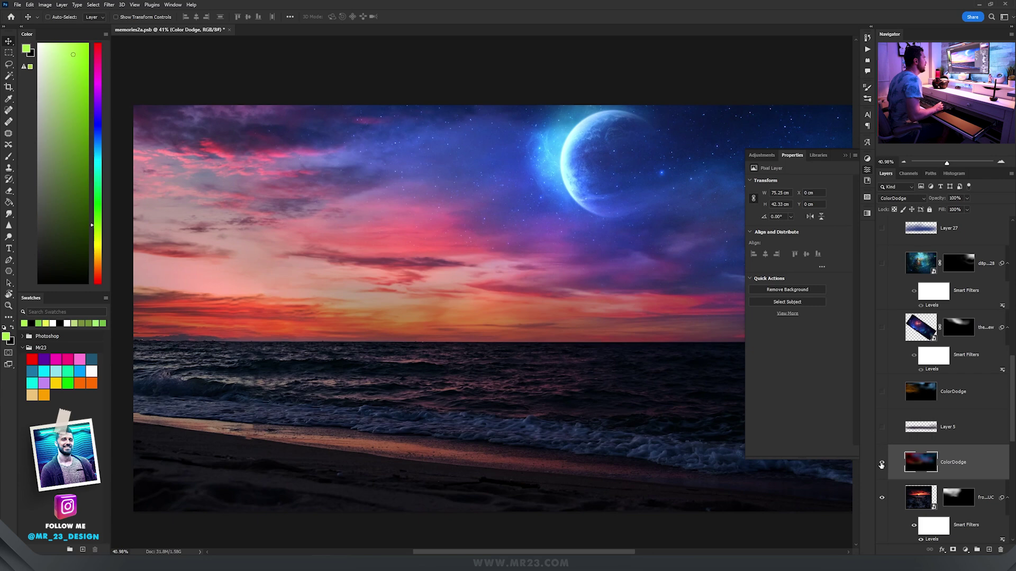
pyautogui.click(882, 463)
# - Create a new layer in Color Dodge mode filled with the Color-Dodge-neutral color (black)
pyautogui.click(62, 4)
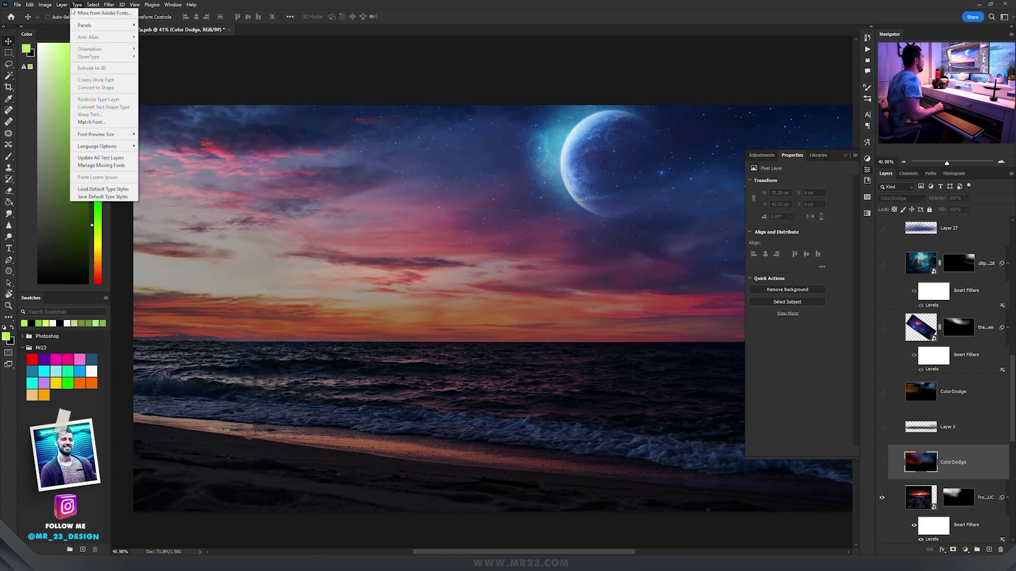
pyautogui.moveTo(84, 13)
pyautogui.click(164, 13)
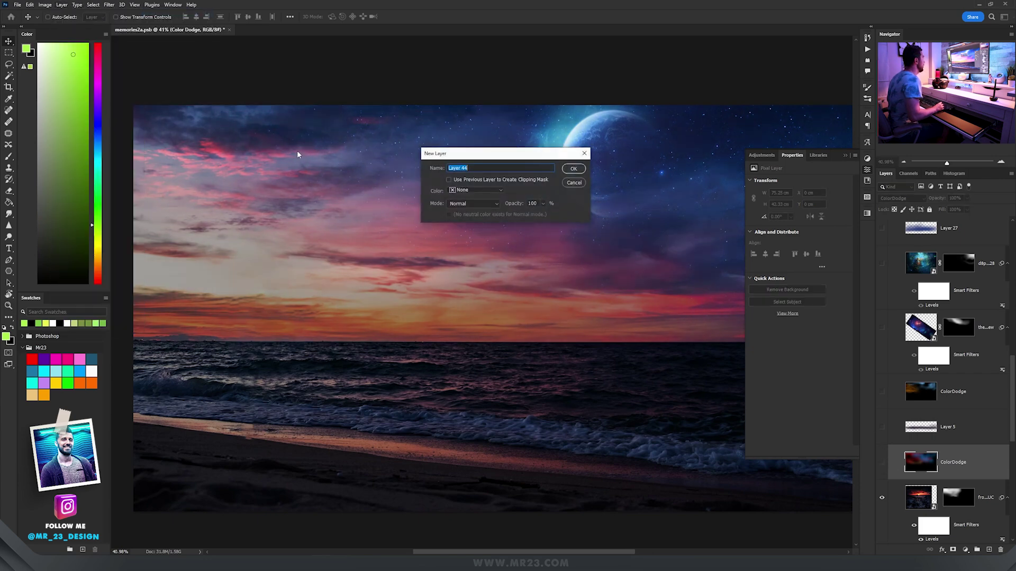
pyautogui.click(484, 202)
pyautogui.click(476, 286)
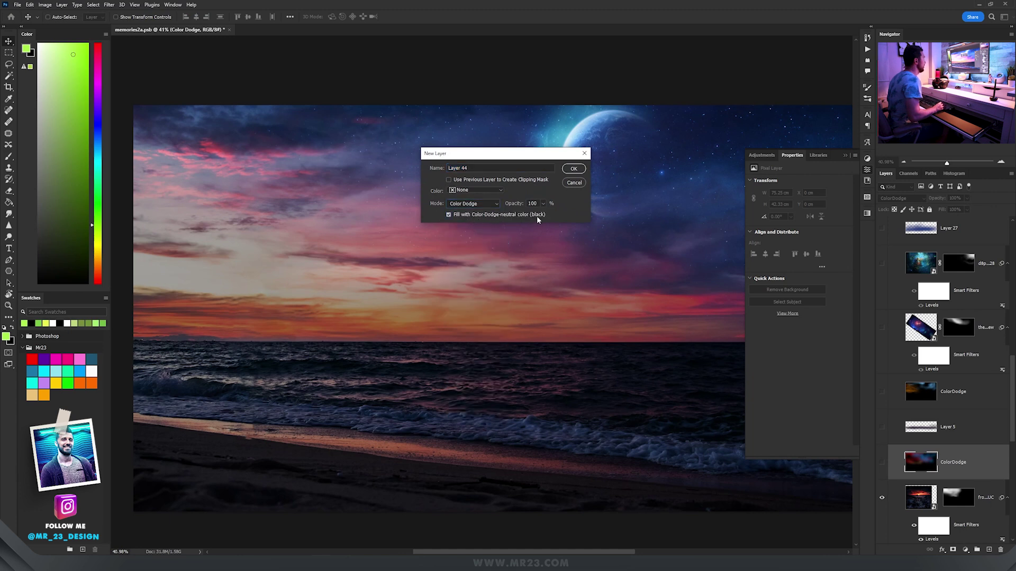
pyautogui.click(573, 168)
# - Brush sampled red over the sunset clouds and sampled blue around the planet on the new layer at 100% opacity
pyautogui.press('b')
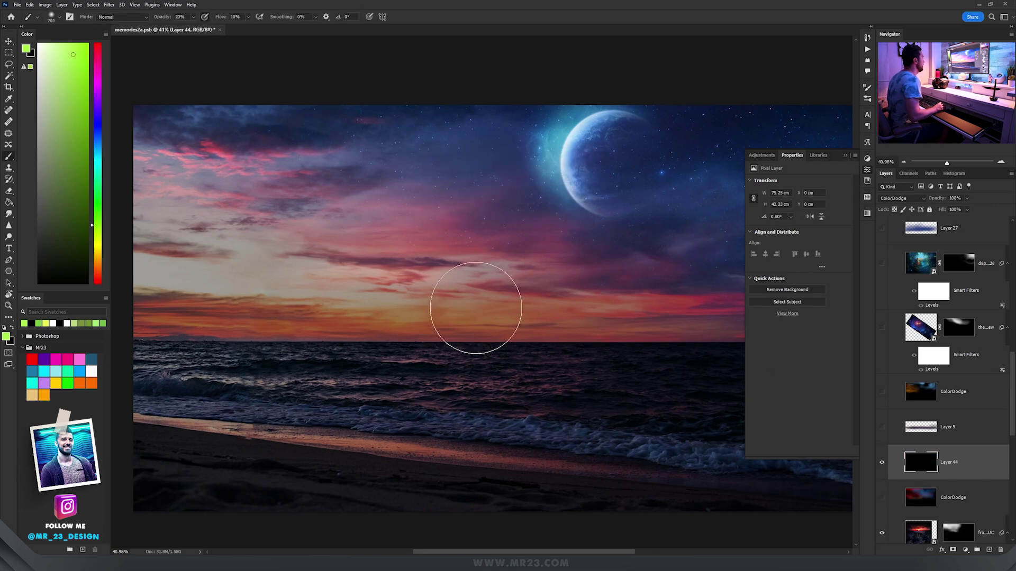
pyautogui.keyDown('alt'); pyautogui.click(664, 265); pyautogui.keyUp('alt')
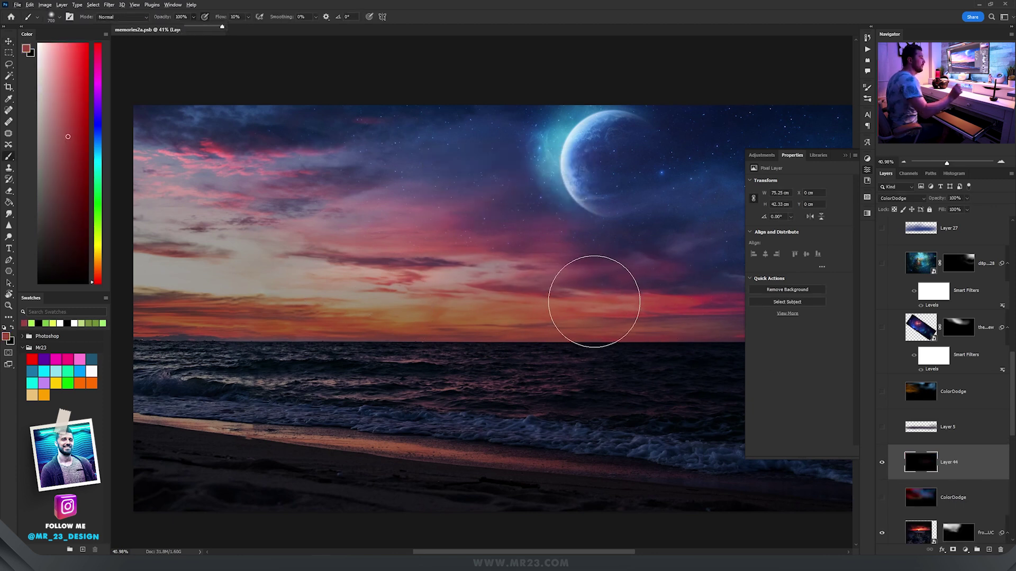
pyautogui.press('0')
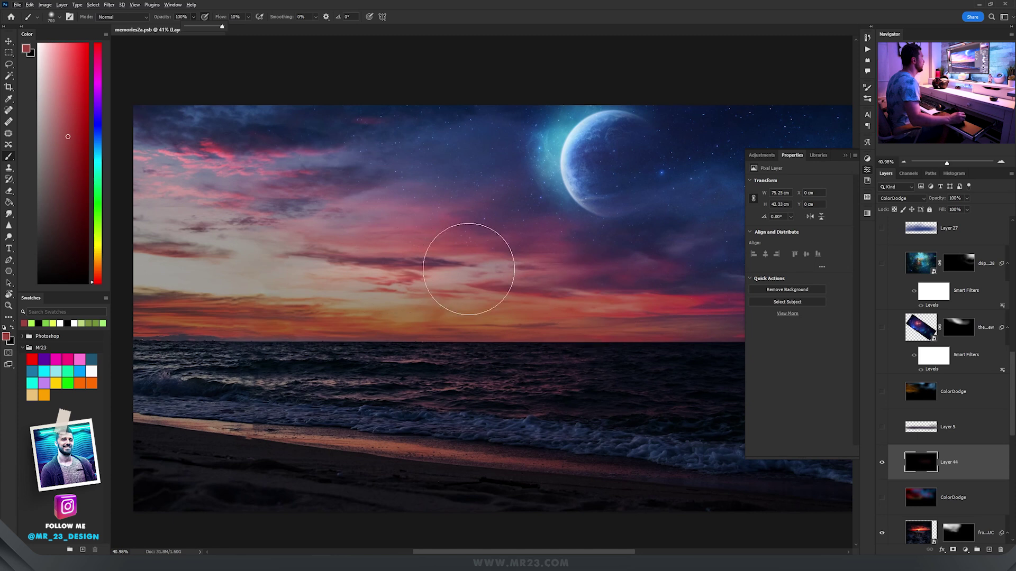
pyautogui.moveTo(662, 324)
pyautogui.mouseDown()
pyautogui.moveTo(611, 296)
pyautogui.moveTo(630, 300)
pyautogui.moveTo(501, 285)
pyautogui.moveTo(678, 315)
pyautogui.moveTo(451, 256)
pyautogui.moveTo(520, 263)
pyautogui.moveTo(529, 300)
pyautogui.moveTo(472, 276)
pyautogui.moveTo(200, 303)
pyautogui.moveTo(335, 307)
pyautogui.moveTo(538, 288)
pyautogui.mouseUp()
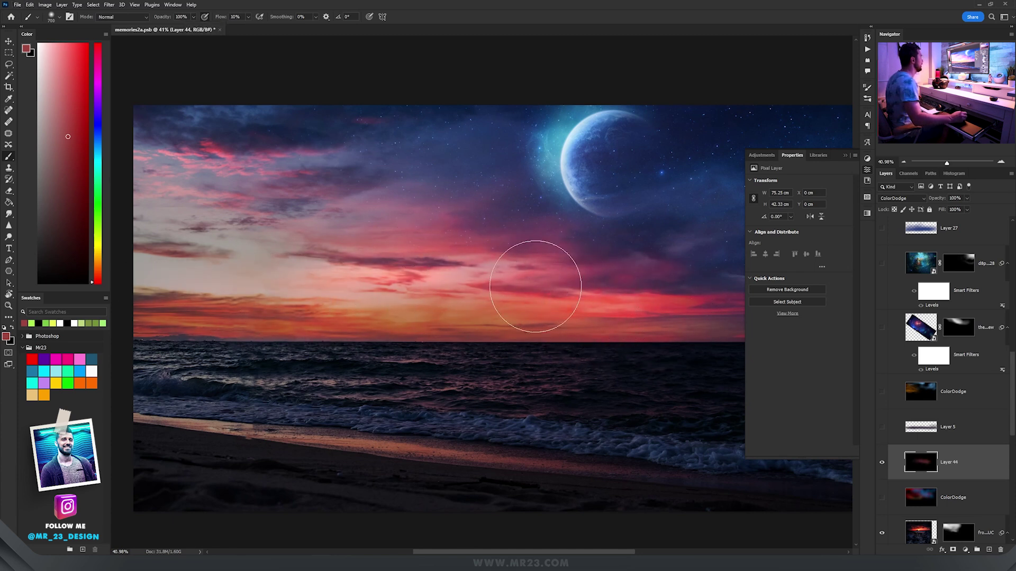
pyautogui.keyDown('alt'); pyautogui.click(575, 152); pyautogui.keyUp('alt')
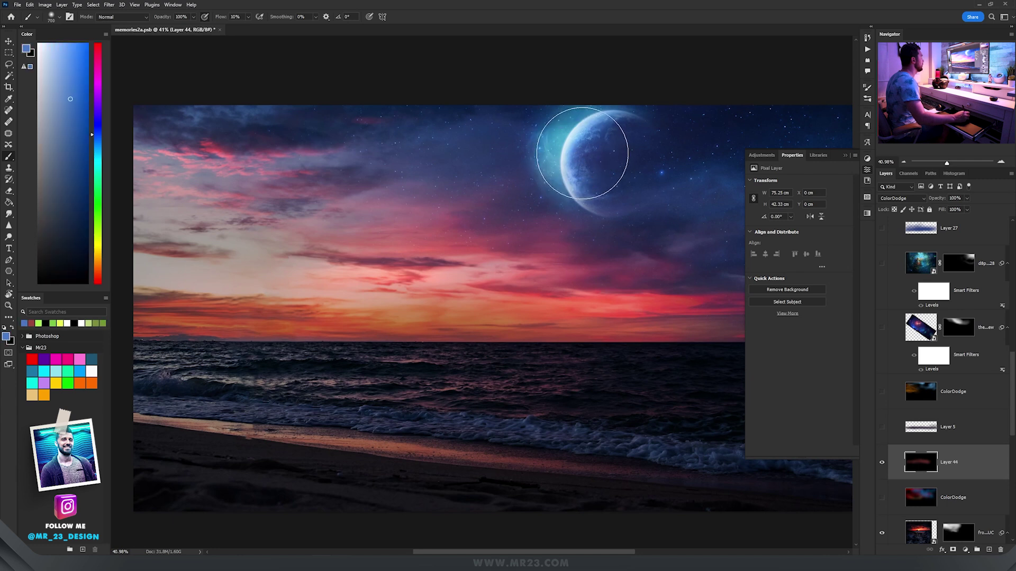
pyautogui.moveTo(537, 183)
pyautogui.mouseDown()
pyautogui.moveTo(575, 167)
pyautogui.moveTo(445, 161)
pyautogui.moveTo(529, 146)
pyautogui.moveTo(484, 188)
pyautogui.moveTo(326, 124)
pyautogui.moveTo(324, 148)
pyautogui.moveTo(373, 136)
pyautogui.moveTo(468, 141)
pyautogui.moveTo(542, 101)
pyautogui.moveTo(483, 191)
pyautogui.moveTo(596, 232)
pyautogui.moveTo(650, 192)
pyautogui.mouseUp()
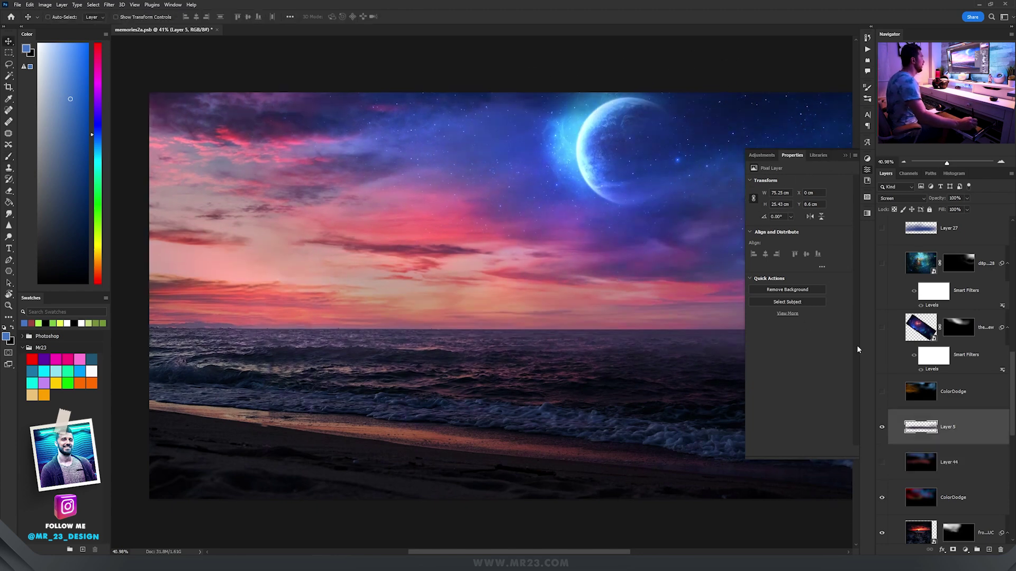
# - Compare the horizon with and without the Layer 5 haze
pyautogui.click(882, 425)
pyautogui.click(883, 427)
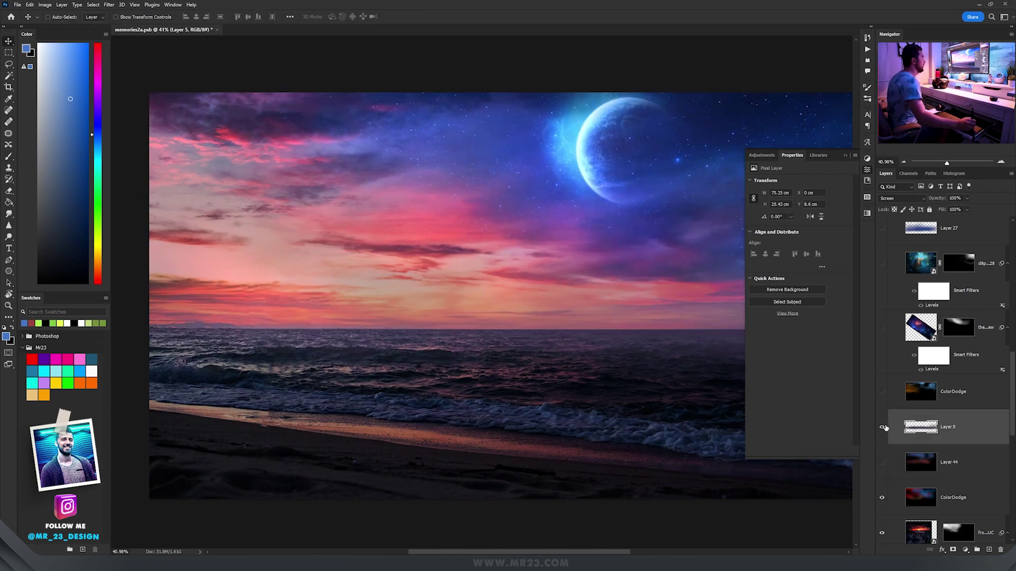
pyautogui.moveTo(639, 285); pyautogui.dragTo(563, 307)
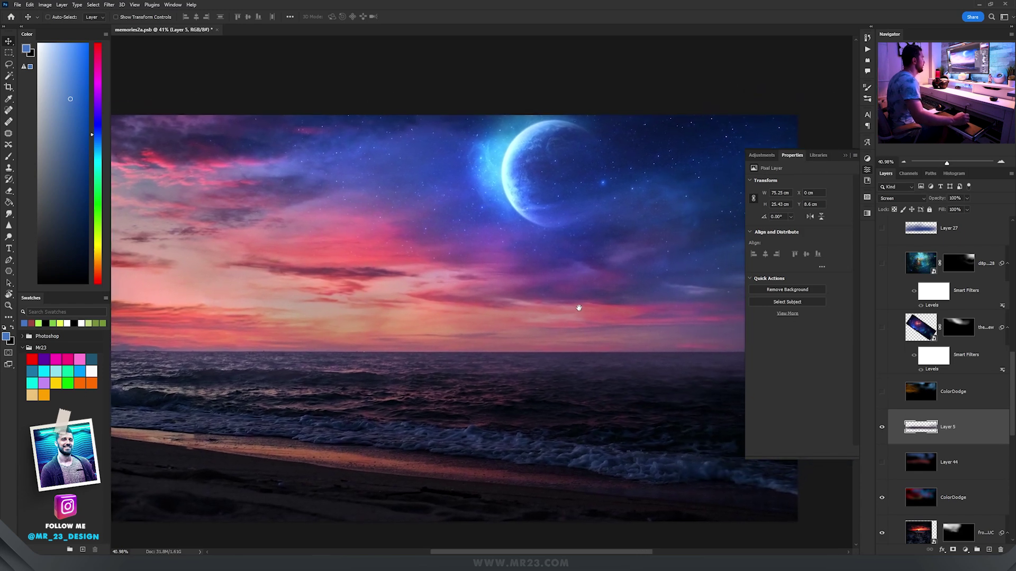
# - Show the orange and blue ColorDodge layer above Layer 5 and the tilted sunset nebula layer above it
pyautogui.click(882, 392)
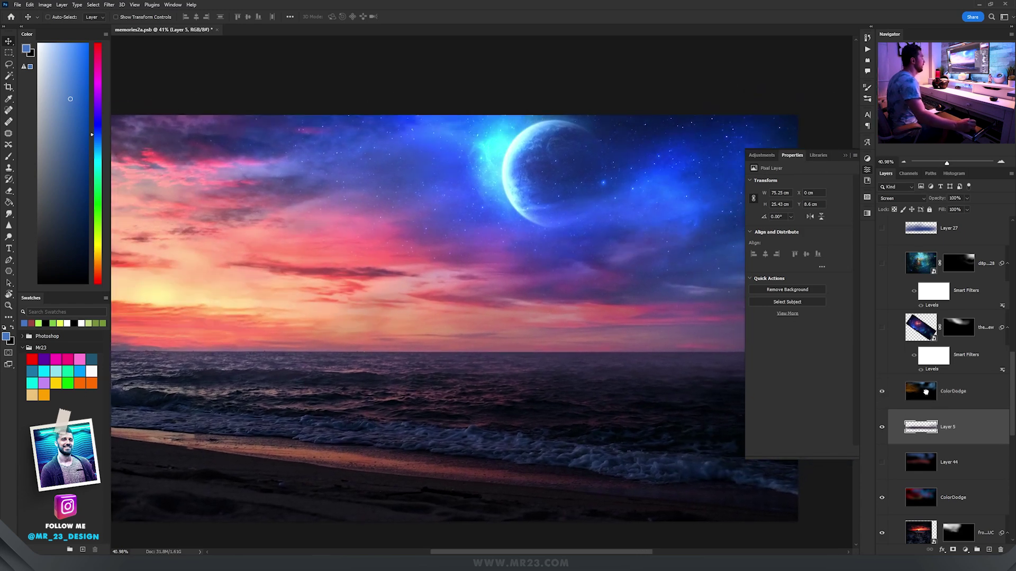
pyautogui.click(920, 394)
pyautogui.moveTo(651, 213); pyautogui.dragTo(620, 245)
pyautogui.click(882, 327)
pyautogui.click(923, 334)
pyautogui.moveTo(603, 205); pyautogui.dragTo(604, 238)
# - Show the masked teal sky layer above the sunset nebula and the blue haze on Layer 27
pyautogui.click(882, 264)
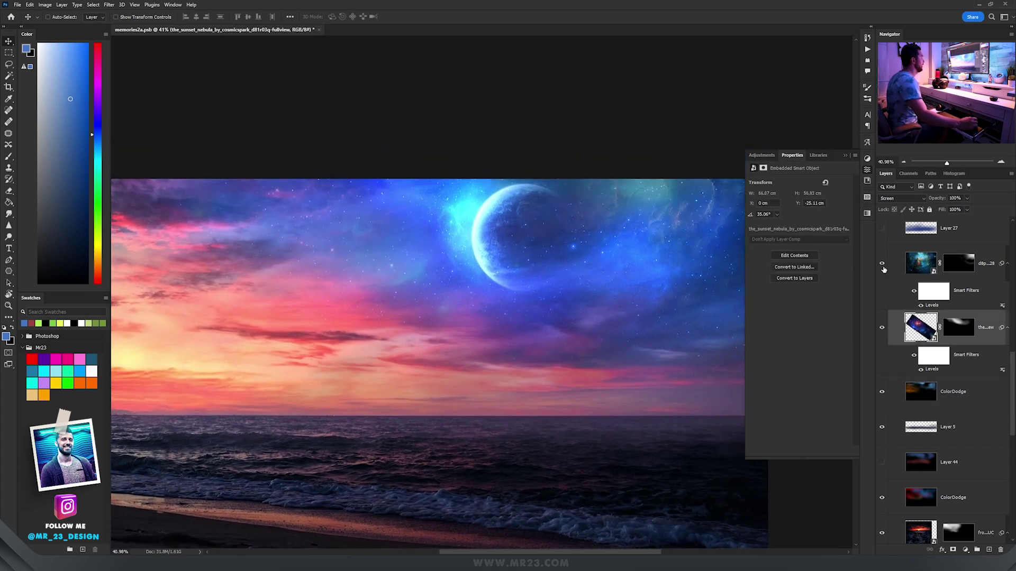
pyautogui.moveTo(600, 194); pyautogui.dragTo(482, 236)
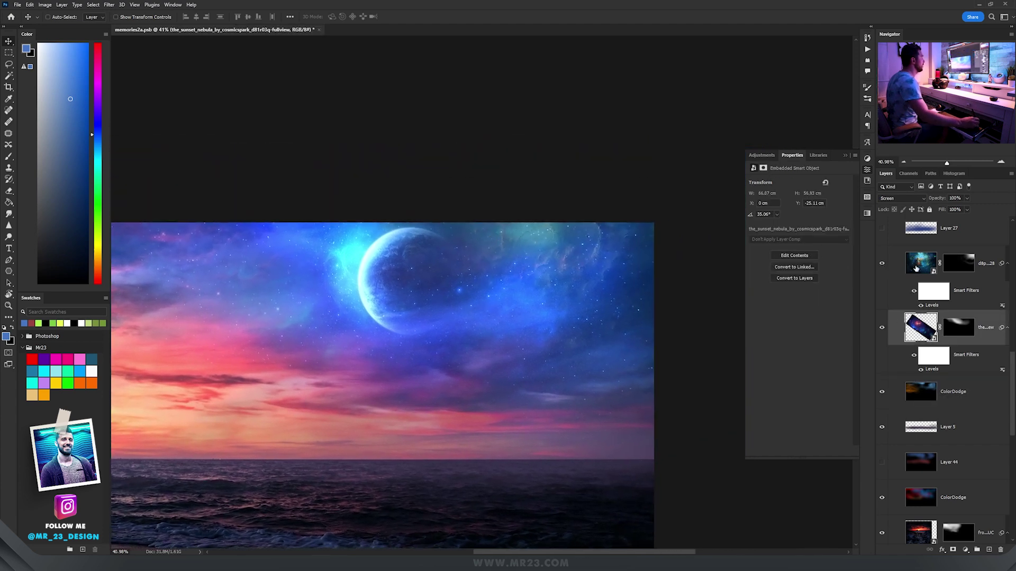
pyautogui.click(916, 268)
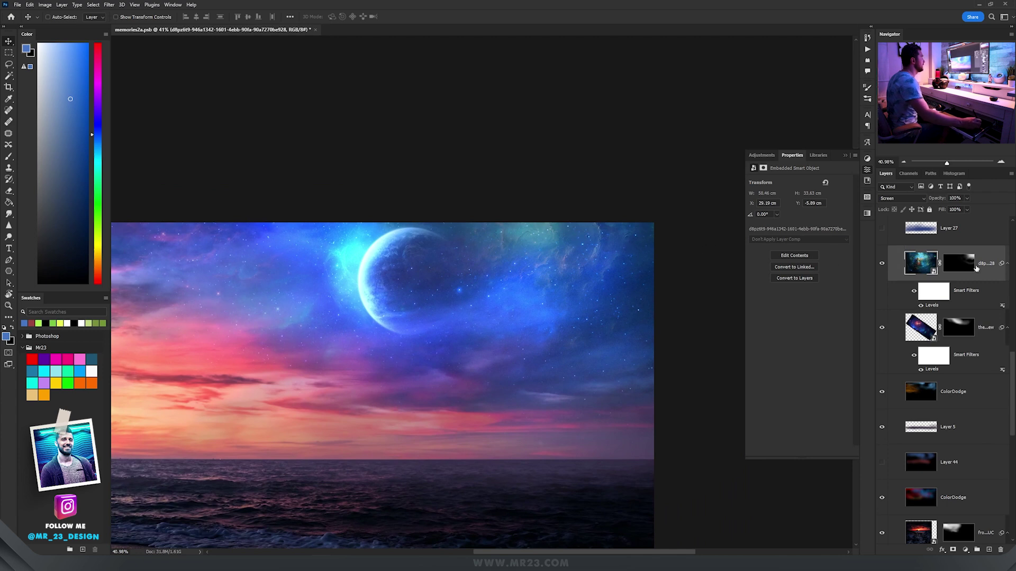
pyautogui.scroll(5, 1013, 363)
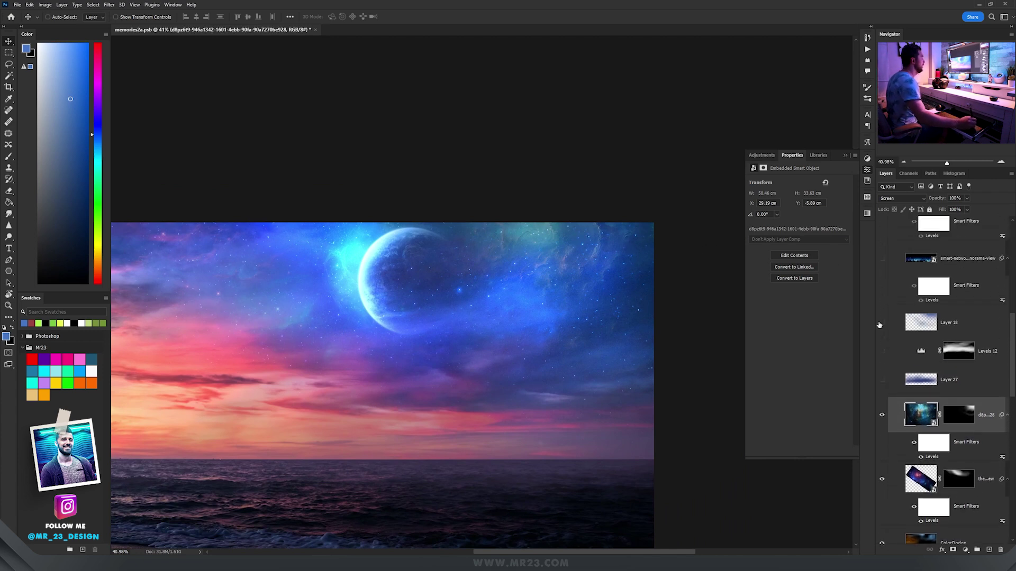
pyautogui.moveTo(437, 298); pyautogui.dragTo(589, 211)
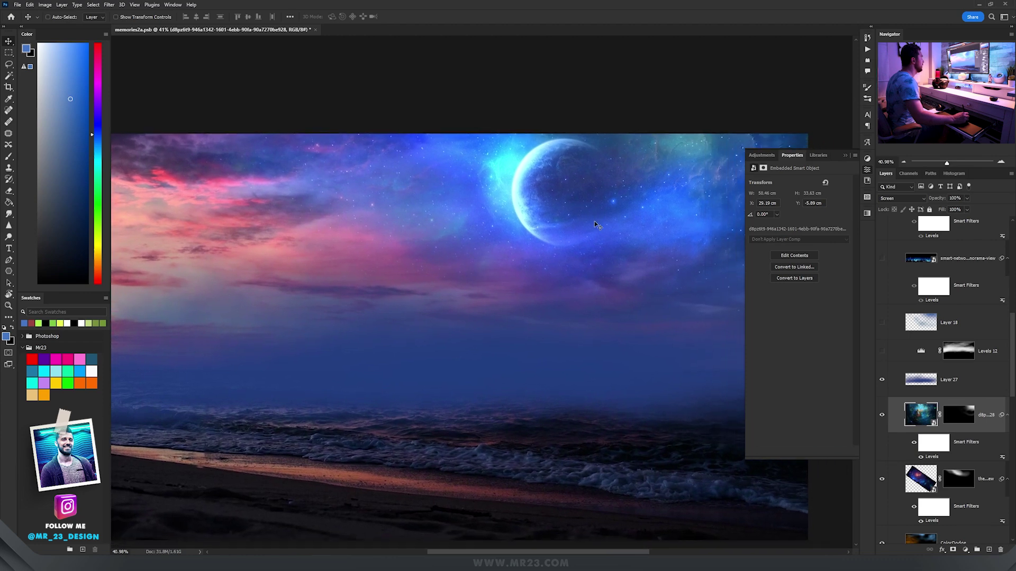
# - Compare the horizon with and without the Layer 27 blue haze
pyautogui.click(945, 389)
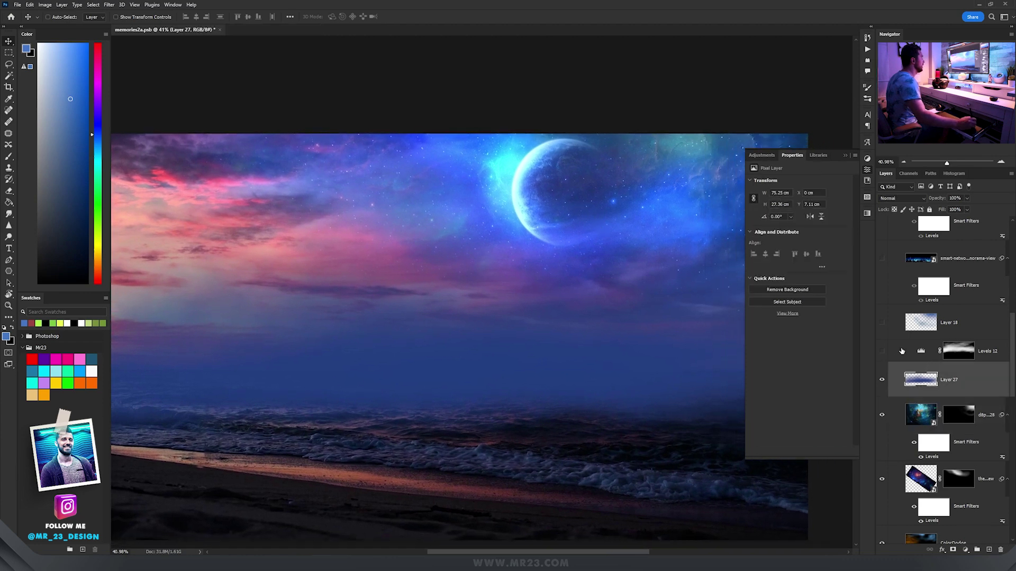
pyautogui.click(882, 380)
pyautogui.click(882, 379)
# - Show the Levels 12 darkening adjustment above Layer 27 and the blue Color-mode Layer 18 above it
pyautogui.click(882, 351)
pyautogui.click(920, 352)
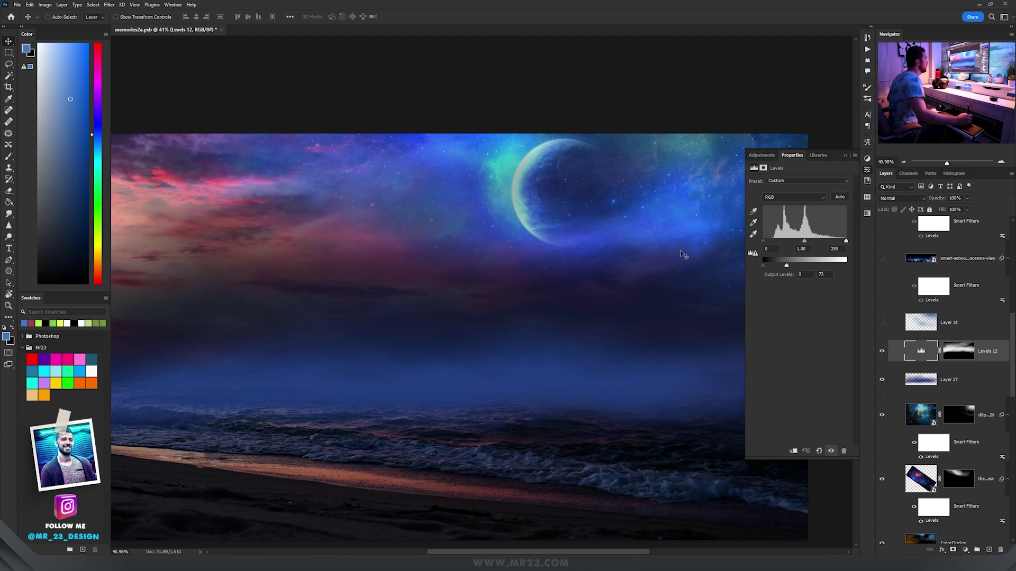
pyautogui.click(909, 319)
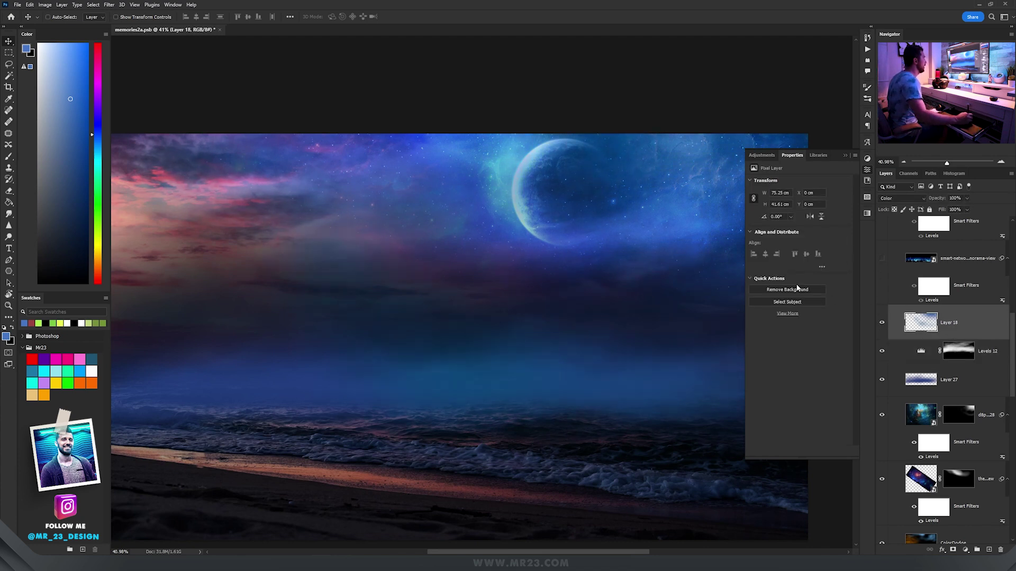
# - Compare the sky and planet with and without the Layer 18 blue tint
pyautogui.moveTo(625, 201); pyautogui.dragTo(541, 231)
pyautogui.click(881, 322)
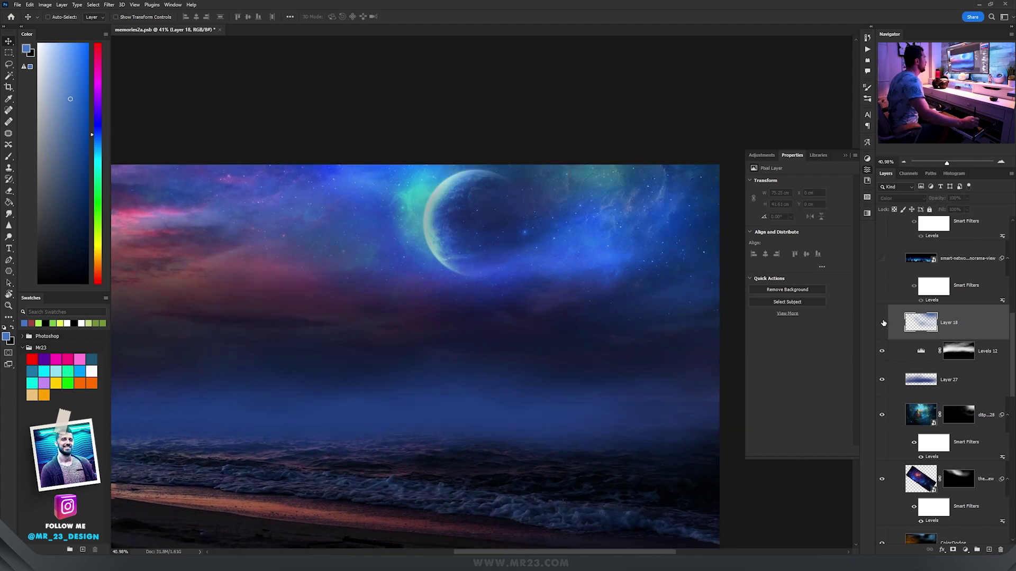
pyautogui.click(882, 322)
pyautogui.moveTo(496, 212); pyautogui.dragTo(565, 211)
pyautogui.click(881, 322)
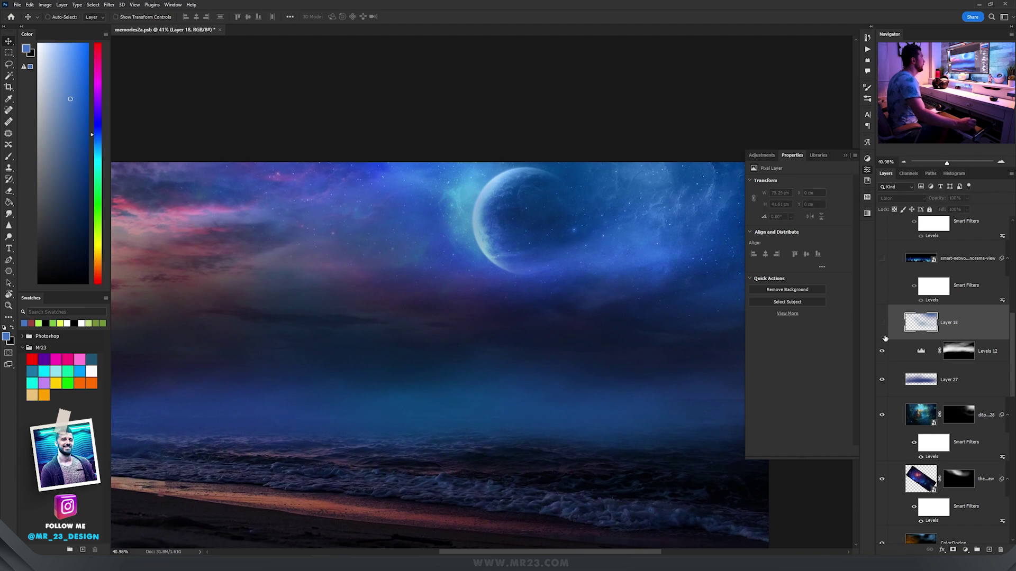
# - Try brushing blue over the sunset clouds and sky on a new layer in Color blend mode at 10% flow
pyautogui.click(988, 548)
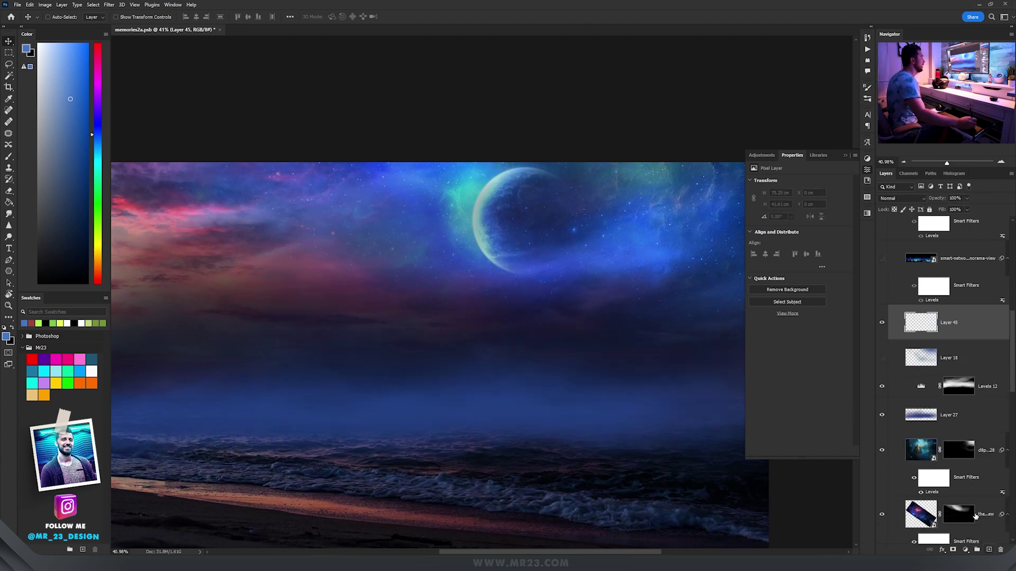
pyautogui.click(898, 199)
pyautogui.click(888, 409)
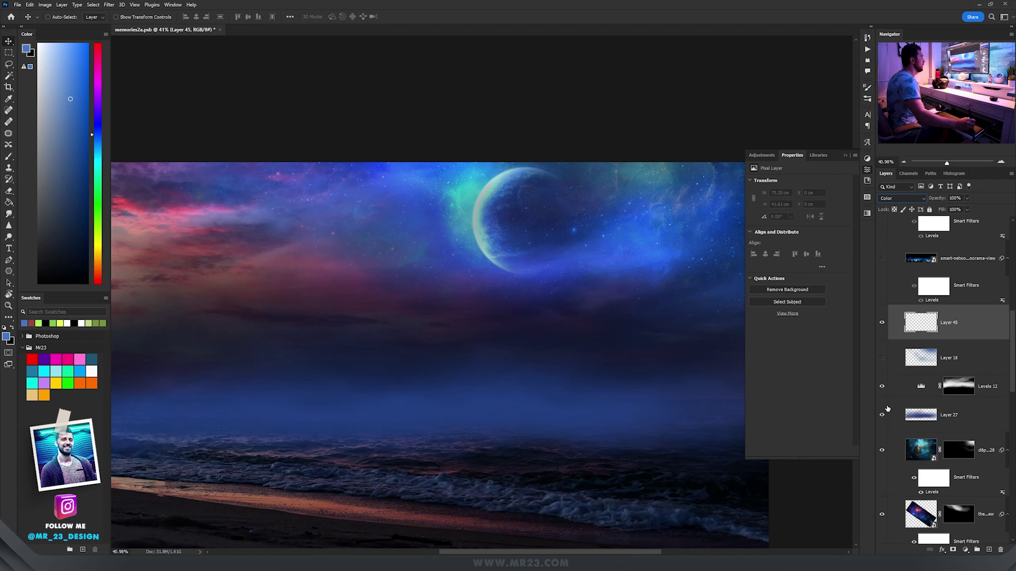
pyautogui.press('b')
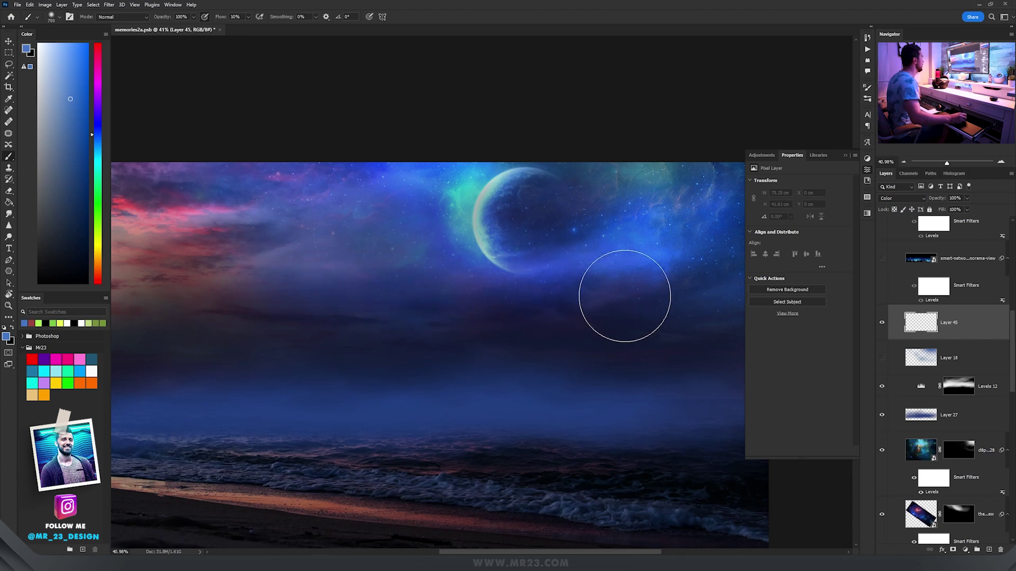
pyautogui.moveTo(141, 262)
pyautogui.mouseDown()
pyautogui.moveTo(319, 280)
pyautogui.moveTo(221, 251)
pyautogui.moveTo(256, 189)
pyautogui.moveTo(365, 182)
pyautogui.moveTo(437, 199)
pyautogui.mouseUp()
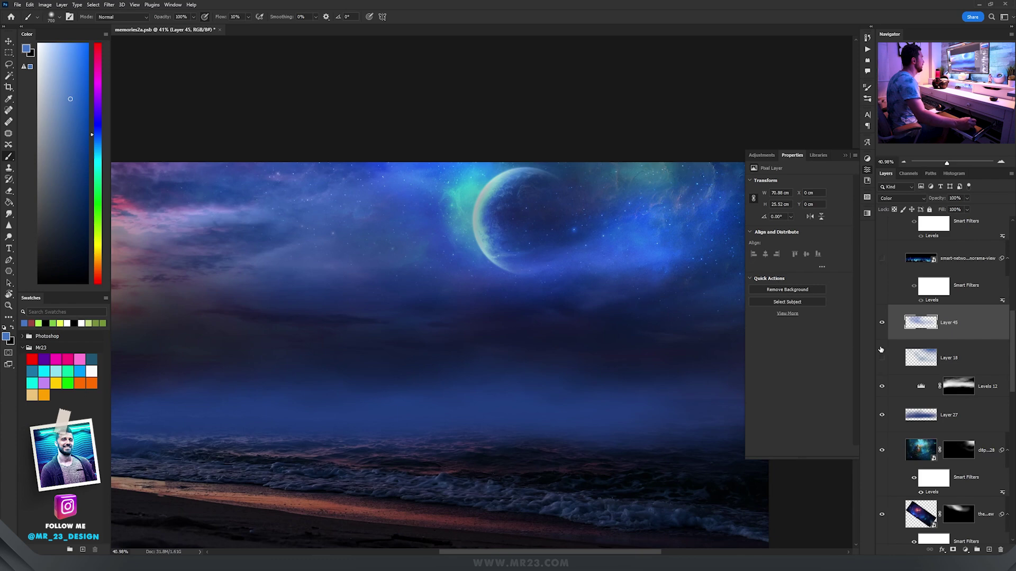
pyautogui.click(999, 549)
# - Show Layer 18, the glowing smart-network panorama layer and the masked shiny-night-city layer above them
pyautogui.click(881, 322)
pyautogui.click(881, 258)
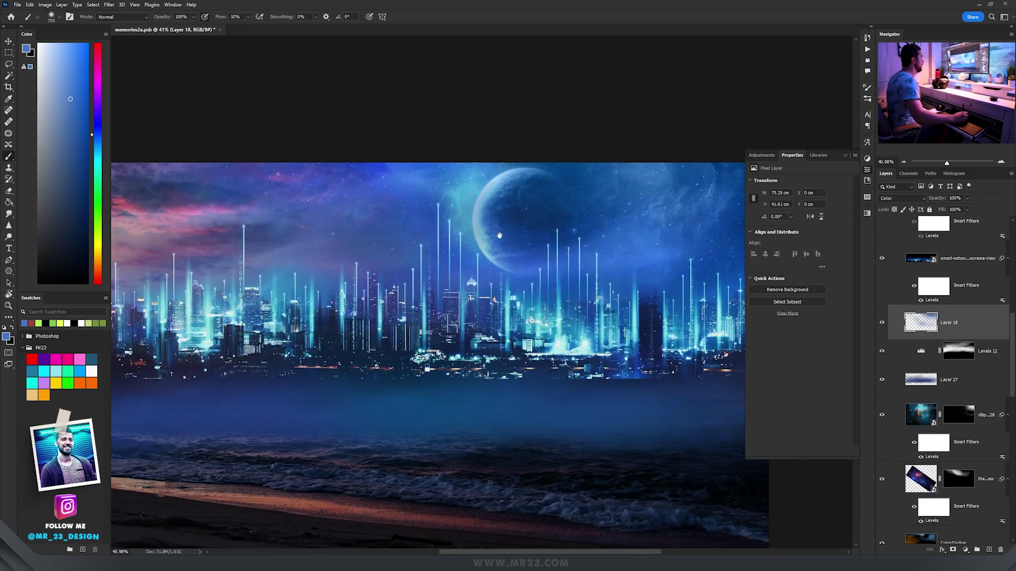
pyautogui.moveTo(498, 234); pyautogui.dragTo(554, 230)
pyautogui.press('v')
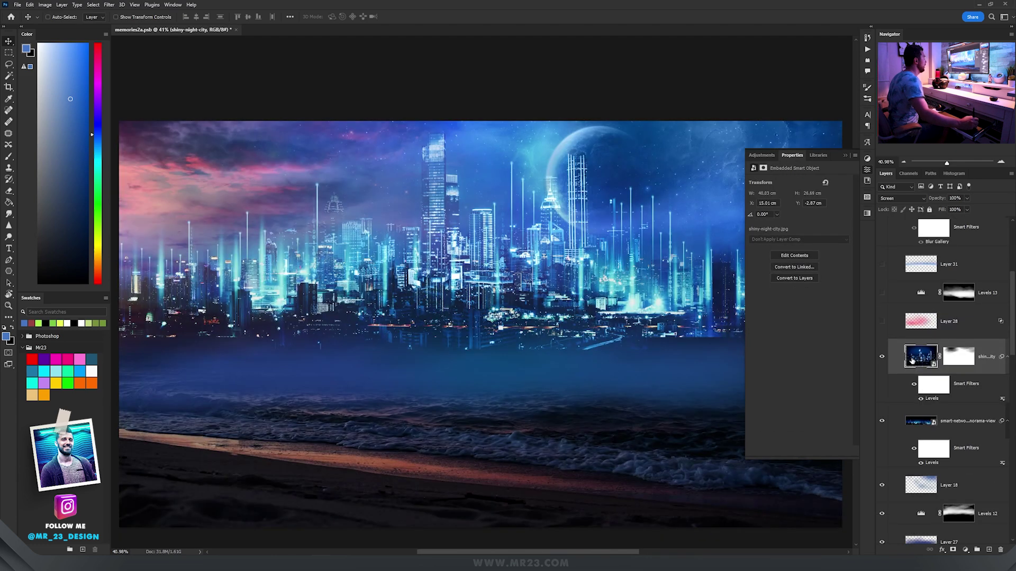
pyautogui.moveTo(672, 257); pyautogui.dragTo(628, 291)
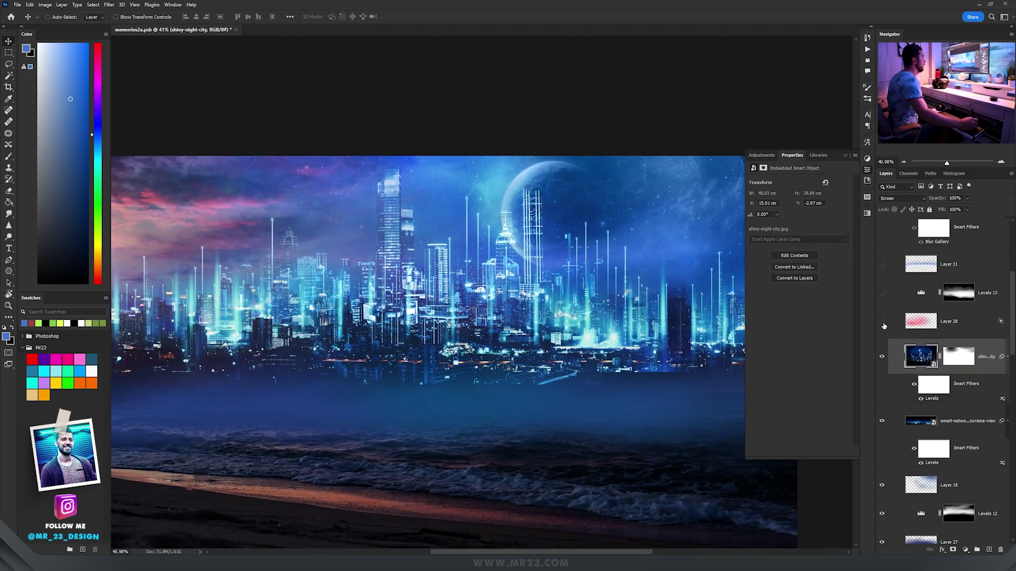
# - Show the pink Color-mode Layer 28 over the city skyline and compare its effect
pyautogui.click(882, 321)
pyautogui.click(923, 322)
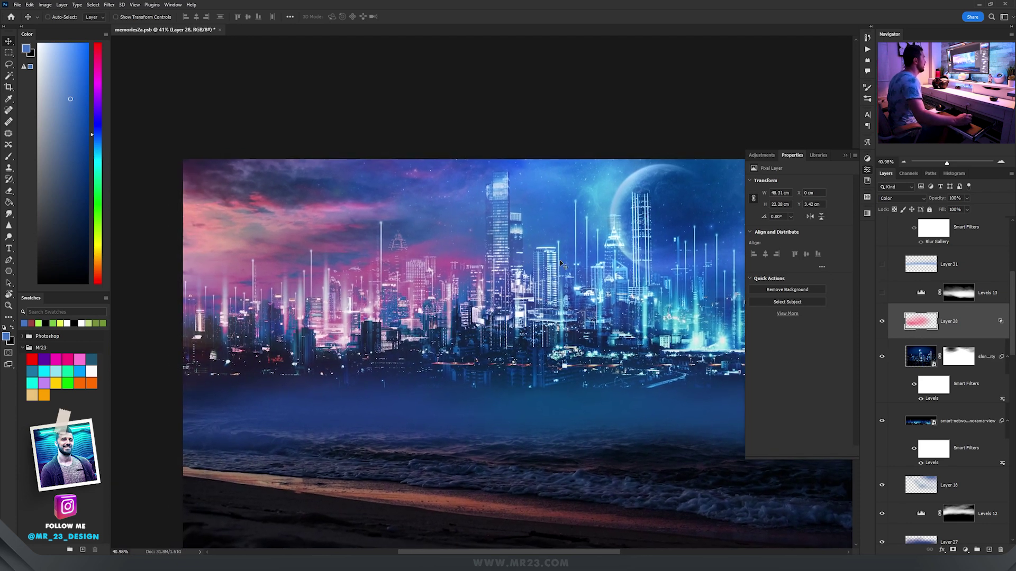
pyautogui.click(882, 321)
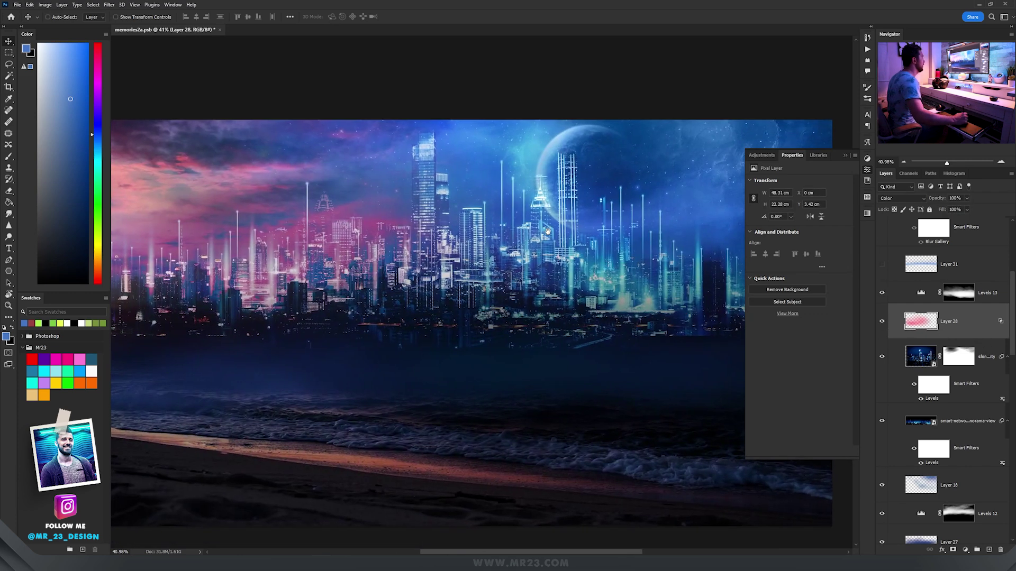
# - Show the Levels 13 darkening adjustment above Layer 28 and the bright horizon haze on Layer 31
pyautogui.moveTo(555, 235); pyautogui.dragTo(554, 231)
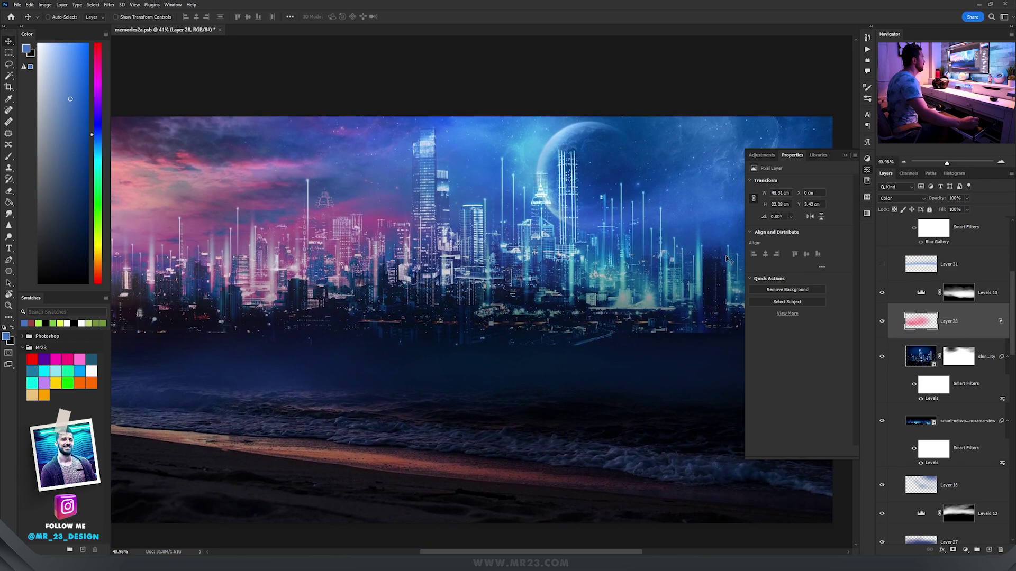
pyautogui.click(924, 298)
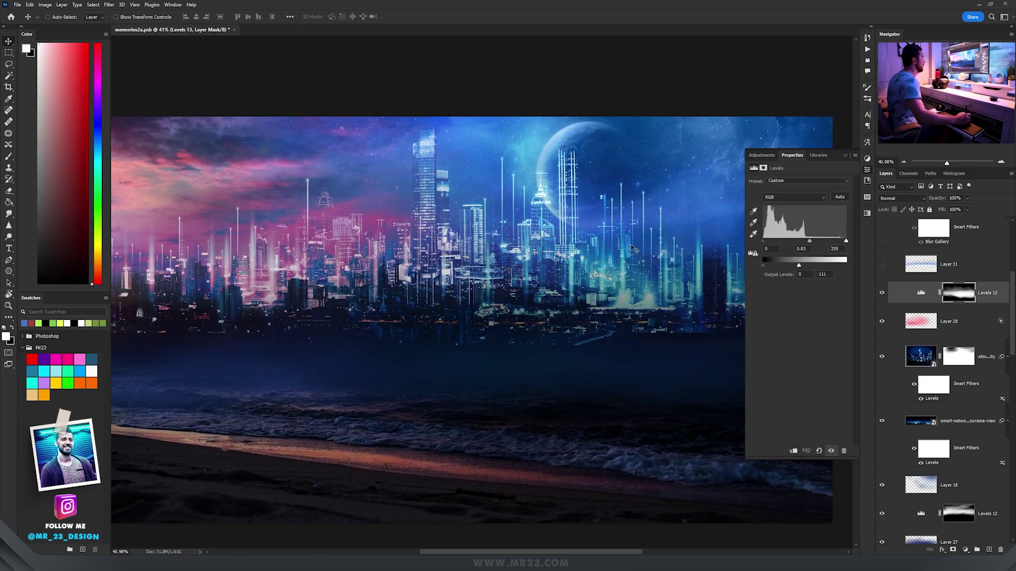
pyautogui.click(880, 264)
pyautogui.moveTo(585, 288); pyautogui.dragTo(602, 303)
pyautogui.scroll(3, 1003, 298)
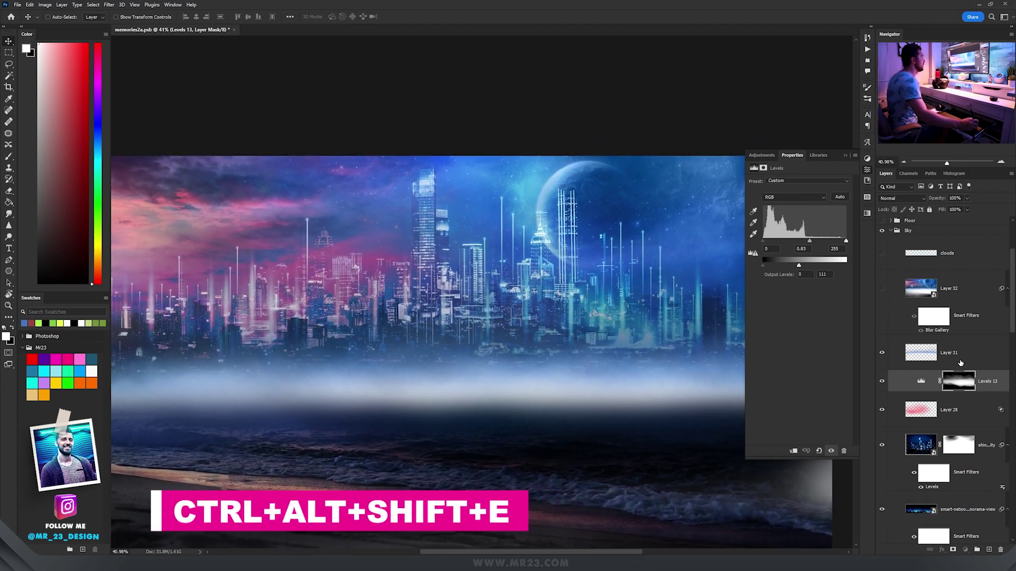
# - Stamp the visible layers into a new layer above Layer 31 and apply Gaussian Blur with a radius of 4.0 pixels
pyautogui.click(959, 360)
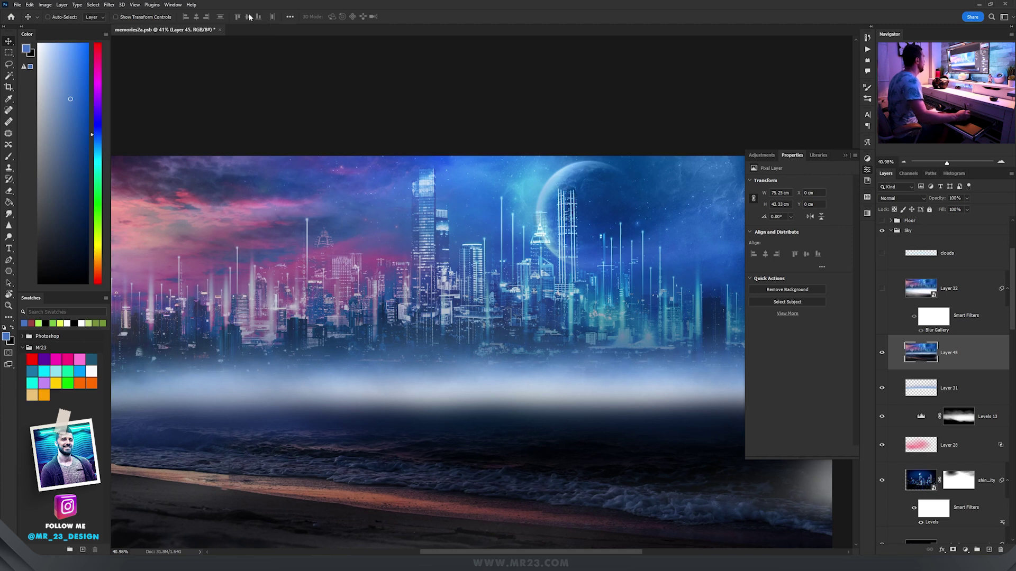
pyautogui.click(110, 4)
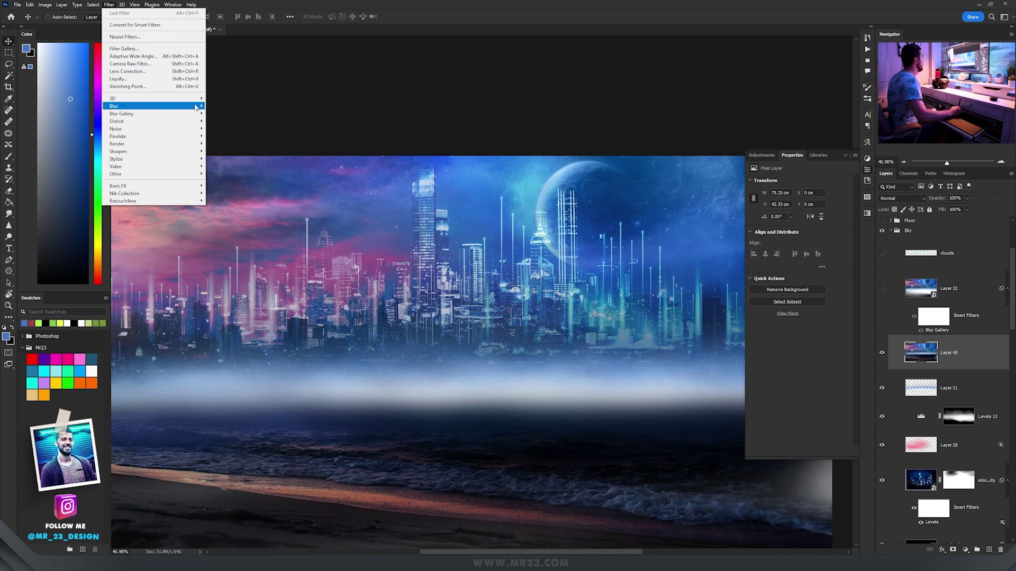
pyautogui.moveTo(204, 107)
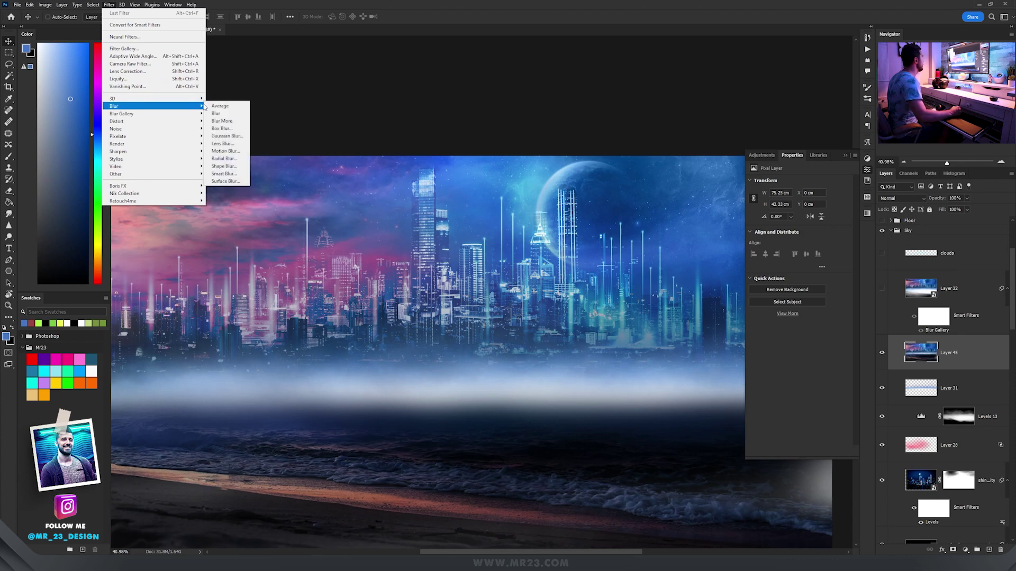
pyautogui.click(226, 136)
pyautogui.scroll(5, 405, 221)
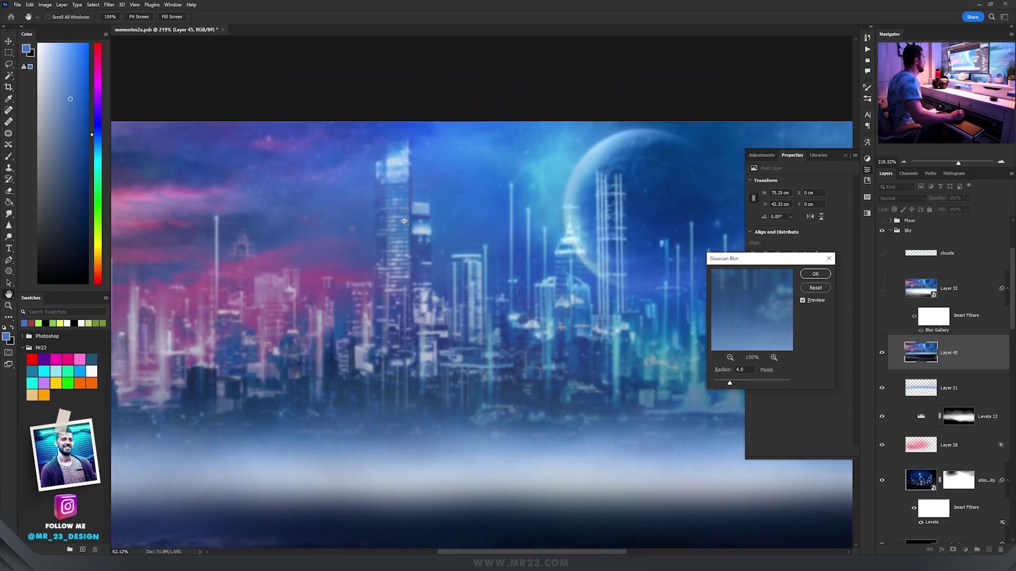
pyautogui.scroll(-4, 405, 221)
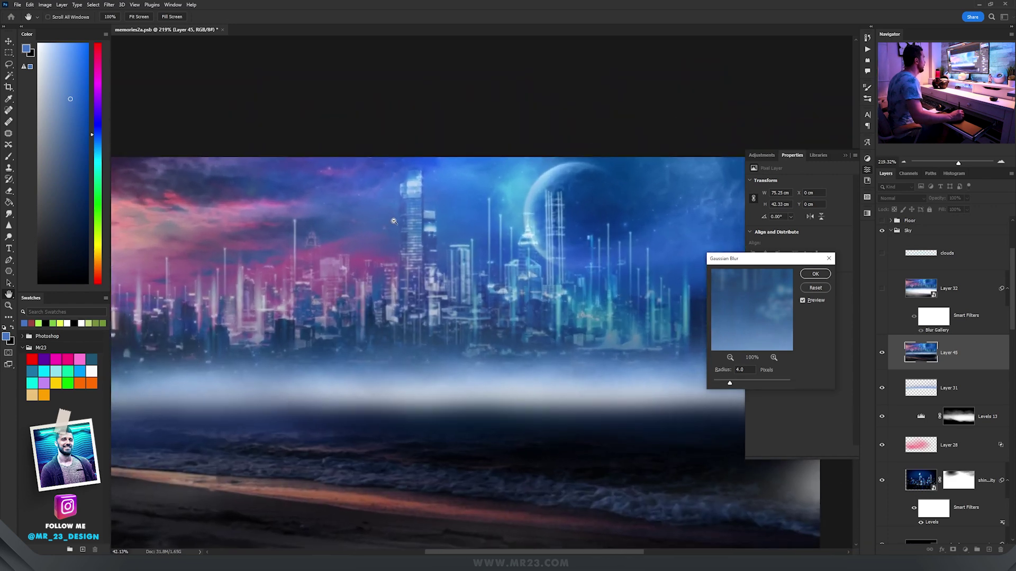
pyautogui.scroll(4, 394, 221)
pyautogui.scroll(-4, 403, 220)
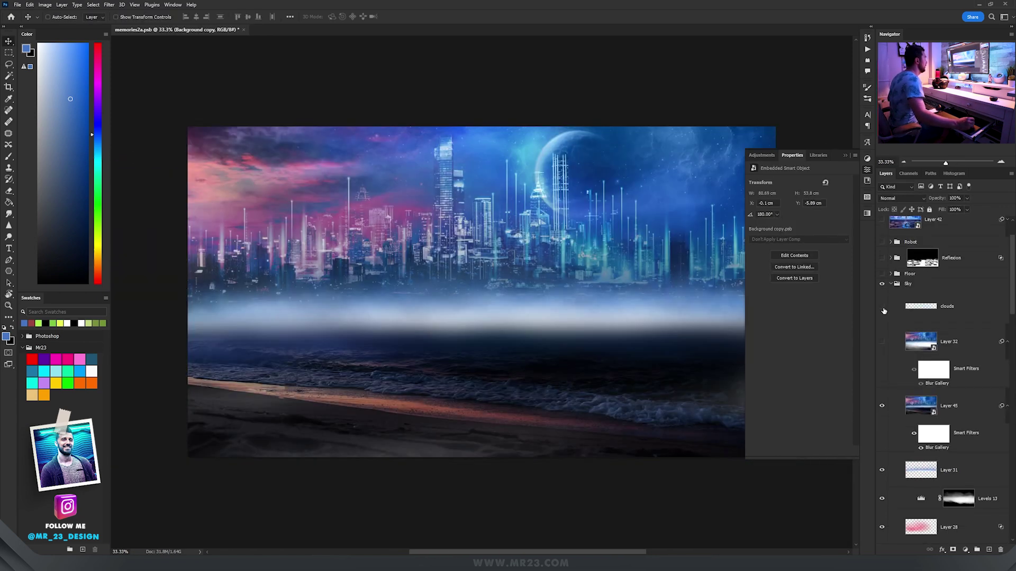
# - Show the cobblestone floor, its darkening Levels adjustment and the stone ledge layer inside the Base group
pyautogui.click(882, 307)
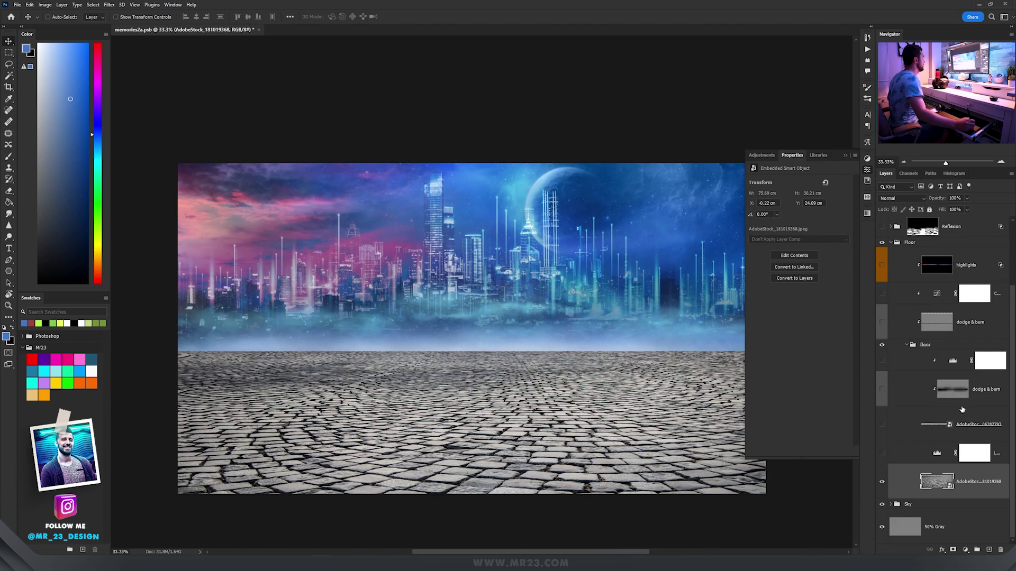
pyautogui.click(881, 453)
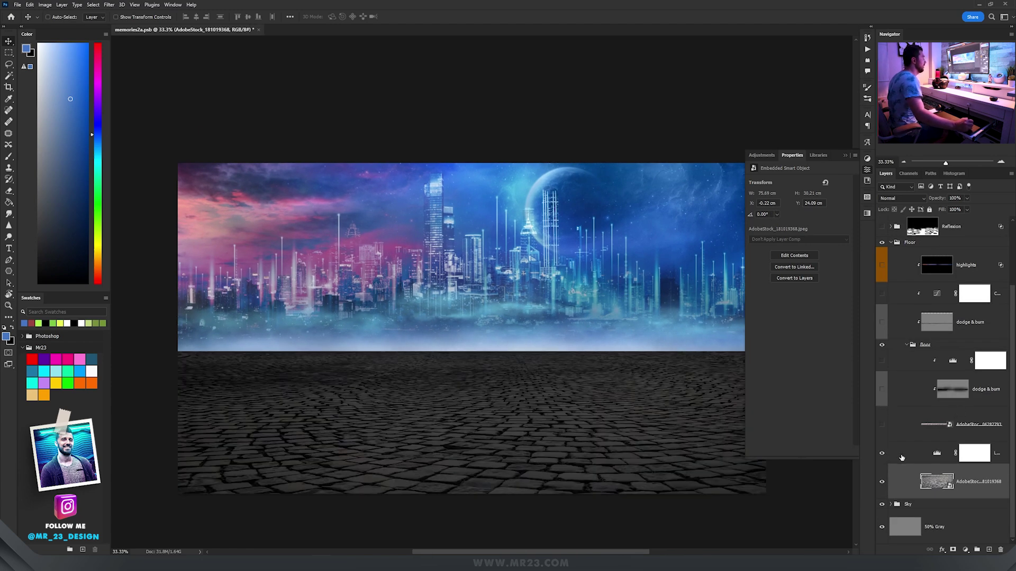
pyautogui.click(882, 425)
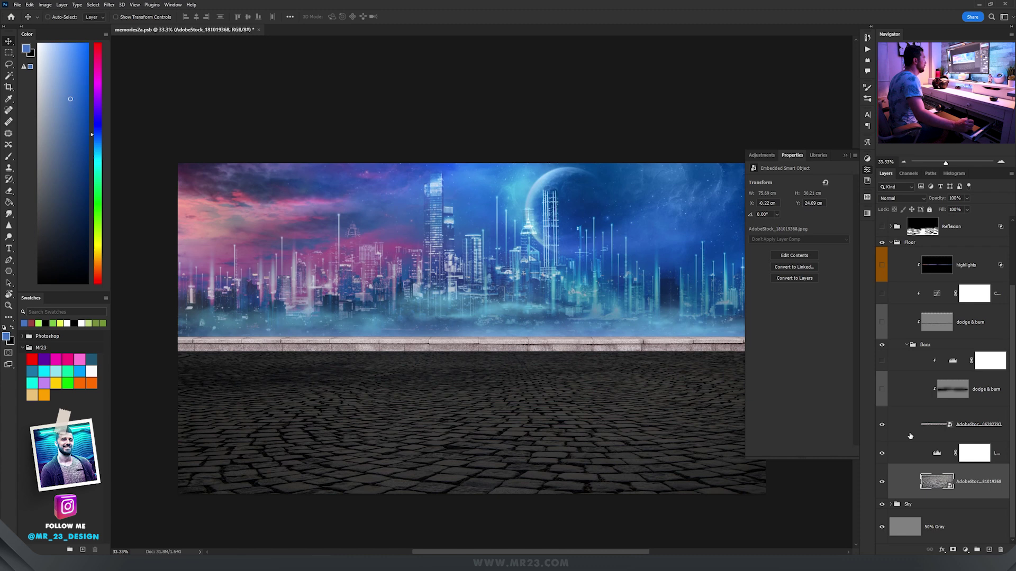
pyautogui.click(940, 431)
# - Examine the existing Soft Light dodge & burn layer clipped to the stone ledge
pyautogui.click(881, 391)
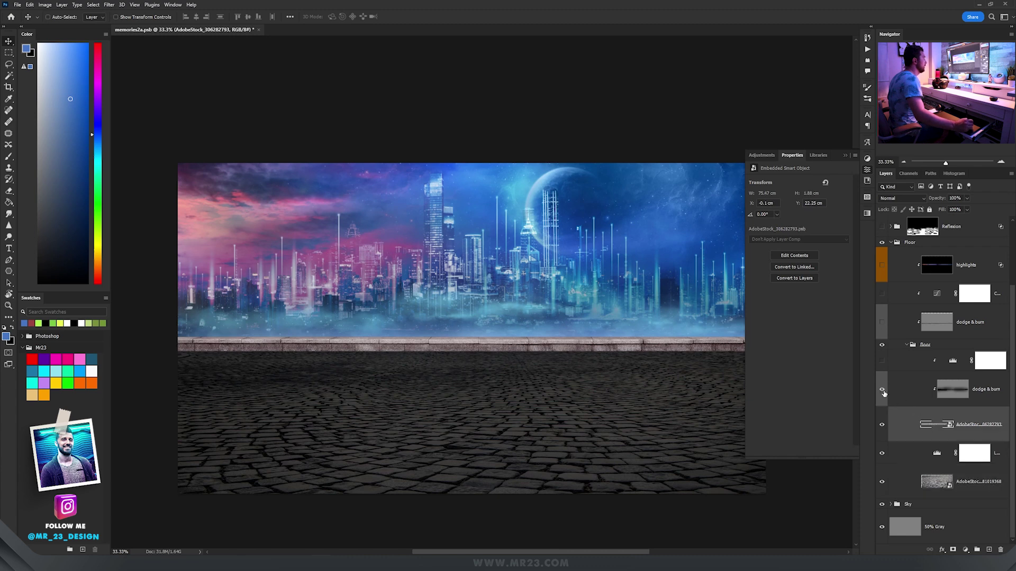
pyautogui.click(952, 391)
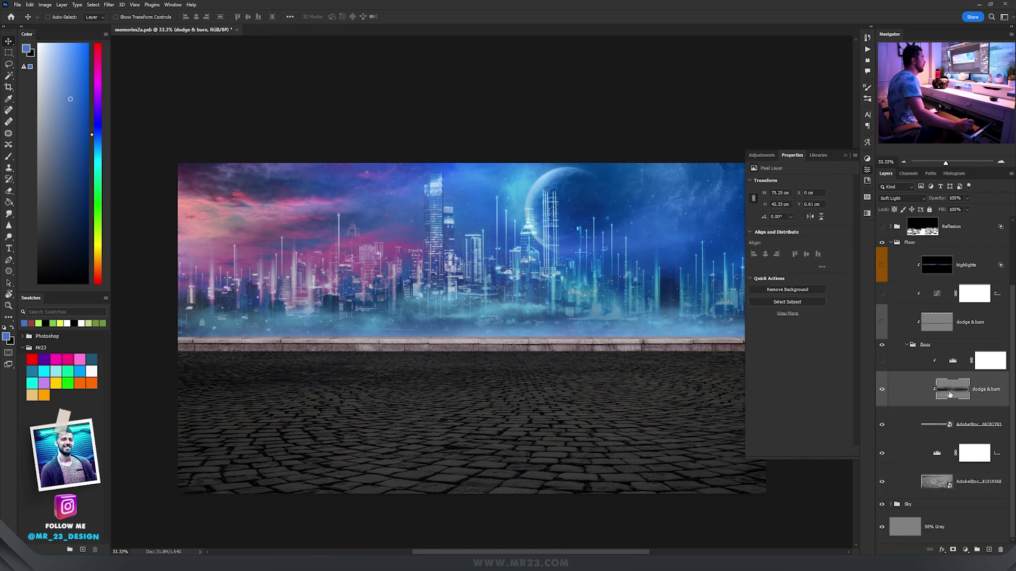
pyautogui.hotkey('ctrl', 'z')
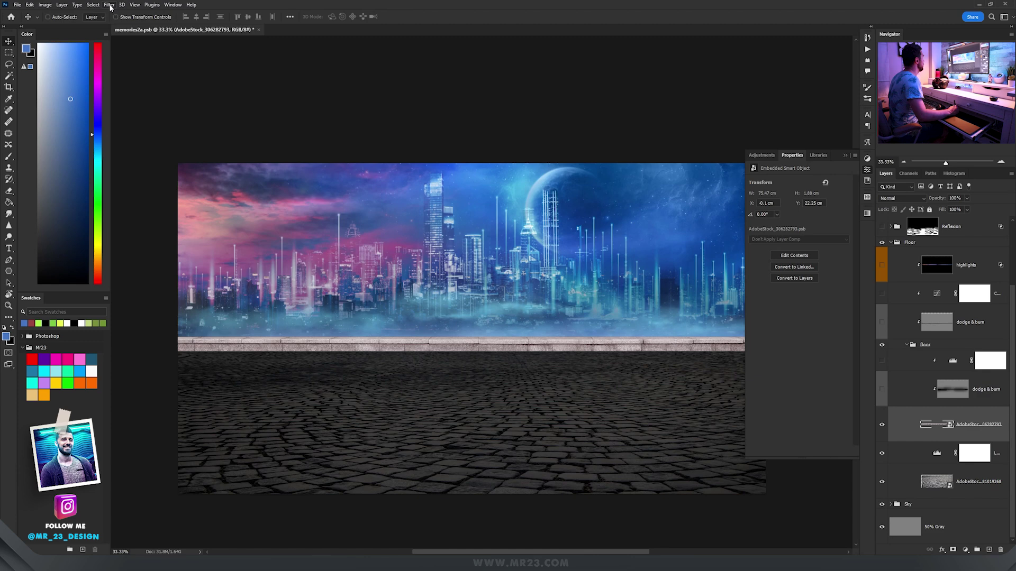
# - Add a layer clipped to the stone ledge in Soft Light mode, filled with 50% gray neutral color
pyautogui.click(63, 4)
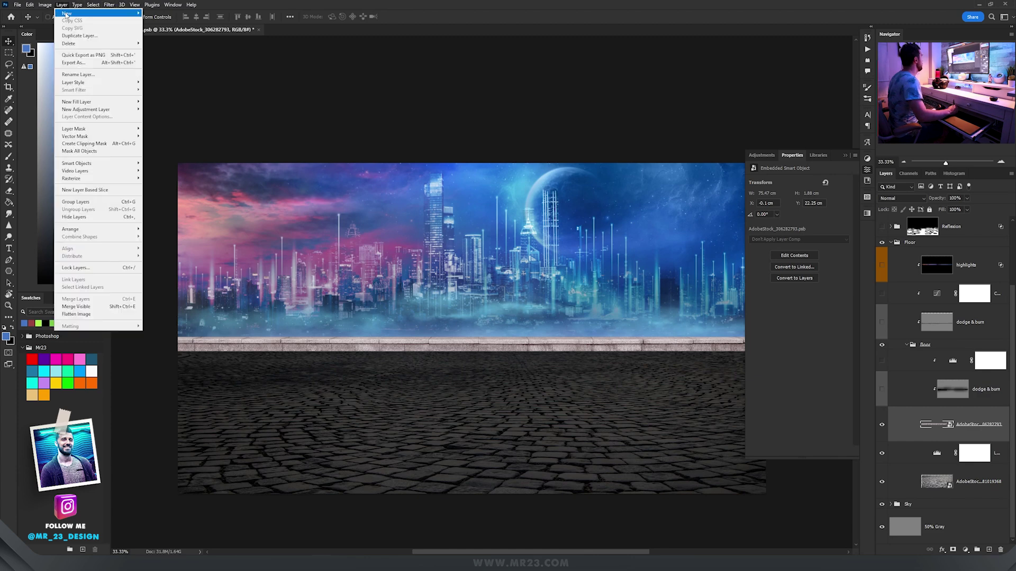
pyautogui.click(167, 12)
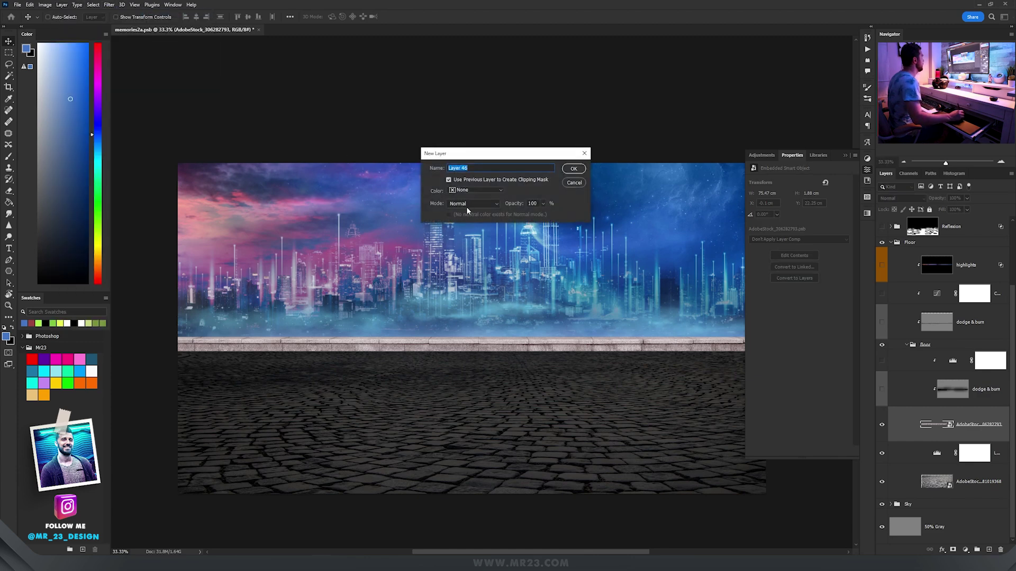
pyautogui.click(467, 204)
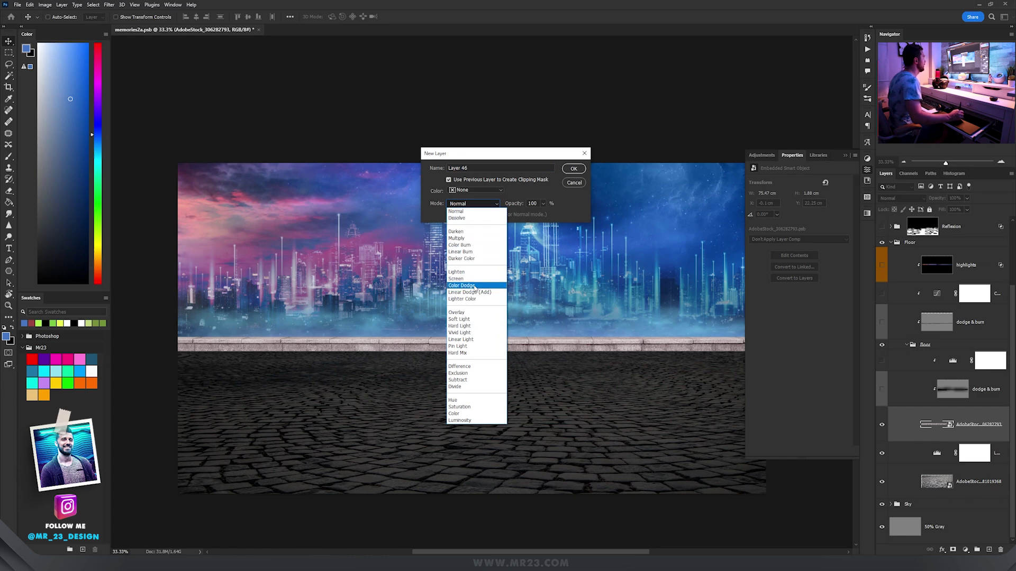
pyautogui.click(459, 319)
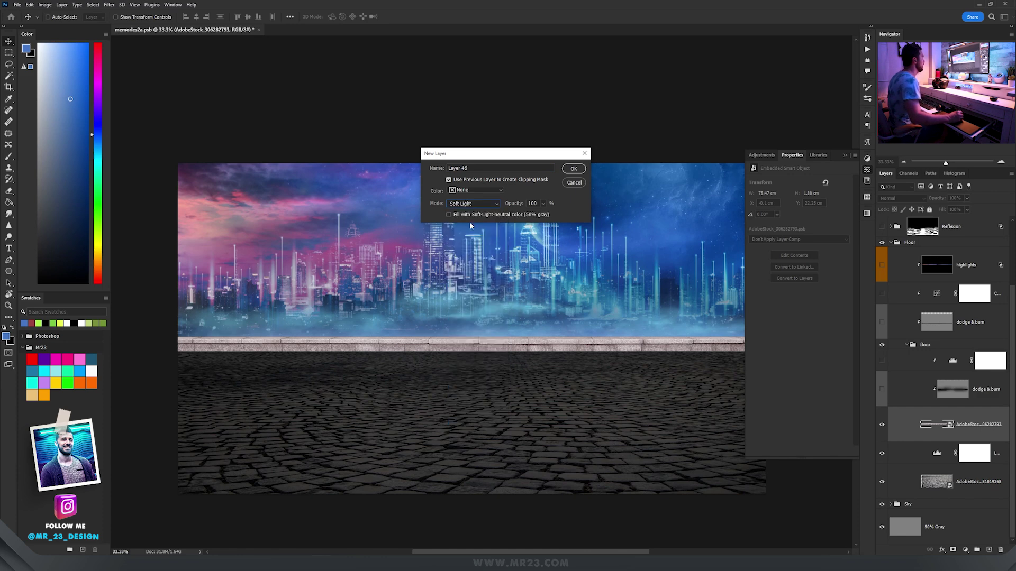
pyautogui.click(573, 169)
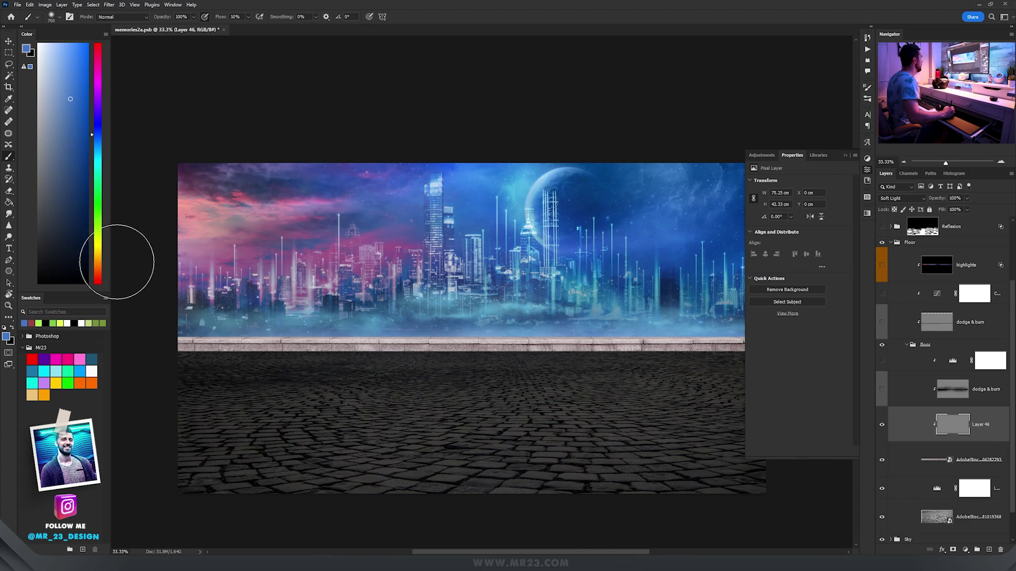
# - Darken the stone ledge with soft black brush strokes on the clipped Soft Light gray layer
pyautogui.press('d')
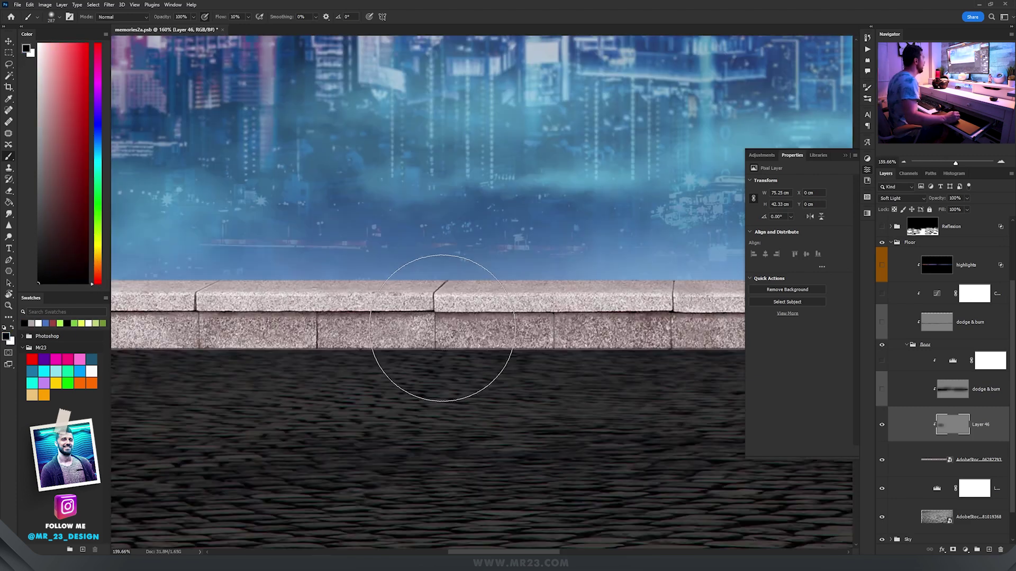
pyautogui.moveTo(420, 320)
pyautogui.mouseDown()
pyautogui.moveTo(349, 311)
pyautogui.moveTo(515, 333)
pyautogui.moveTo(265, 313)
pyautogui.moveTo(184, 322)
pyautogui.mouseUp()
pyautogui.moveTo(503, 339)
pyautogui.mouseDown()
pyautogui.moveTo(709, 323)
pyautogui.moveTo(587, 293)
pyautogui.mouseUp()
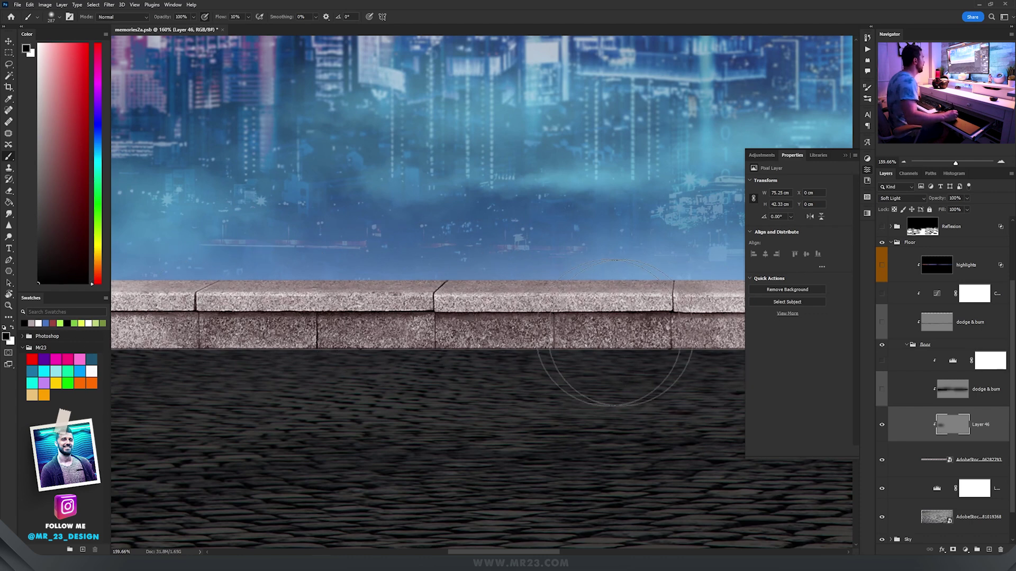
# - Show the Levels adjustment clipped to the stone ledge and the dodge & burn layer clipped to the Base group
pyautogui.click(881, 362)
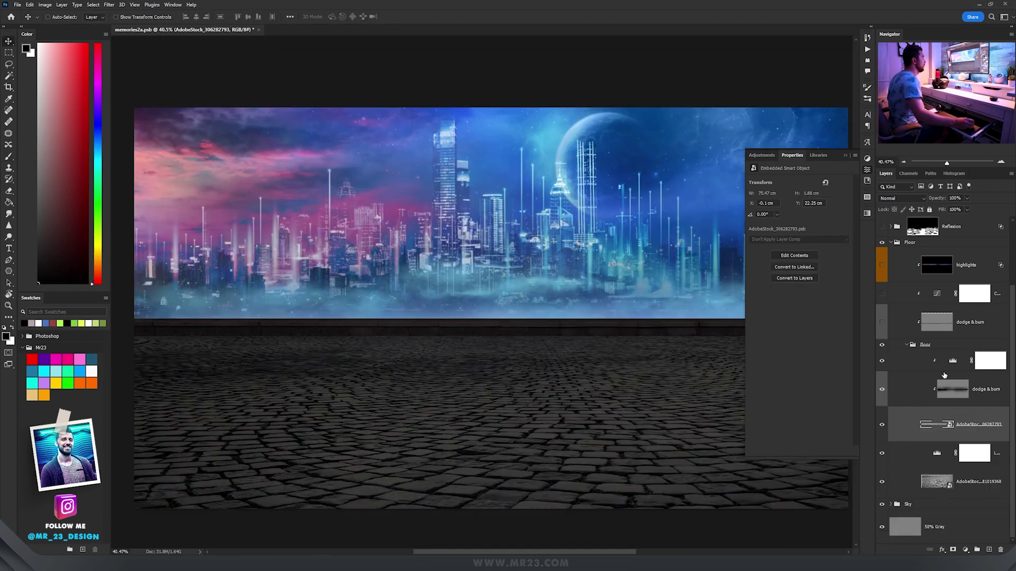
pyautogui.click(950, 363)
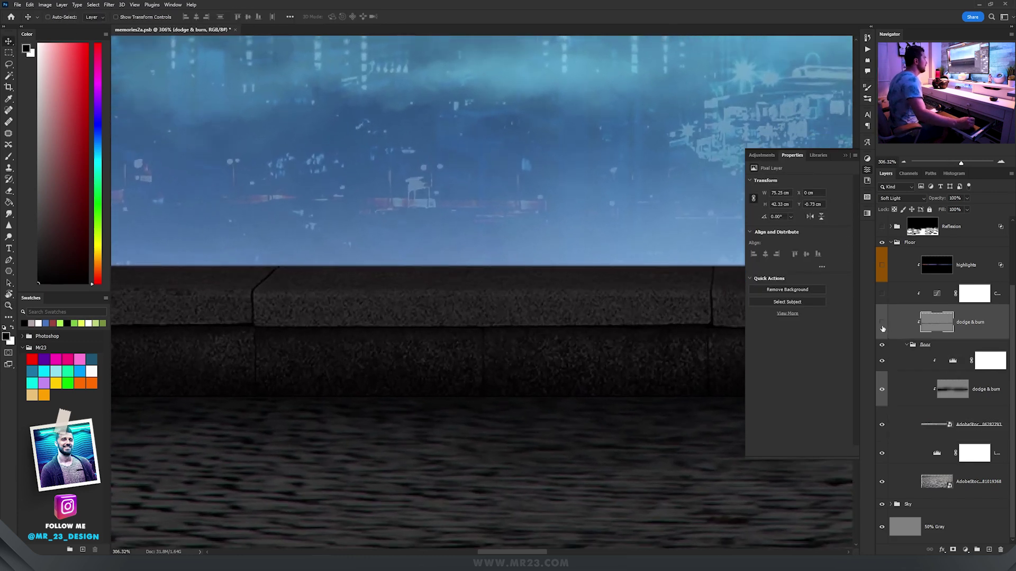
pyautogui.click(883, 325)
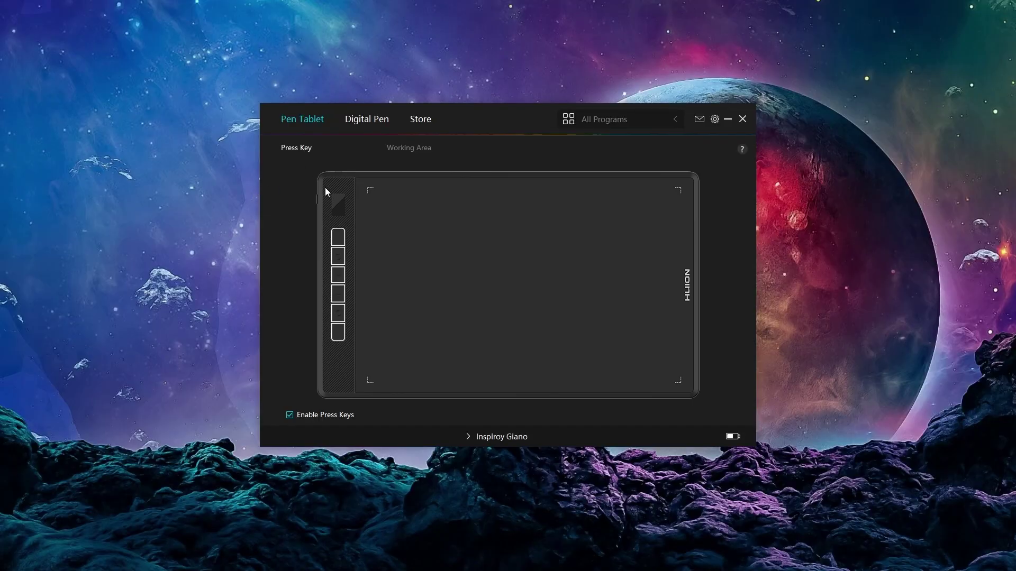
# - Switch to the Huion tablet settings and examine the first press key's keystroke and the pen's pressure sensitivity presets
pyautogui.click(339, 241)
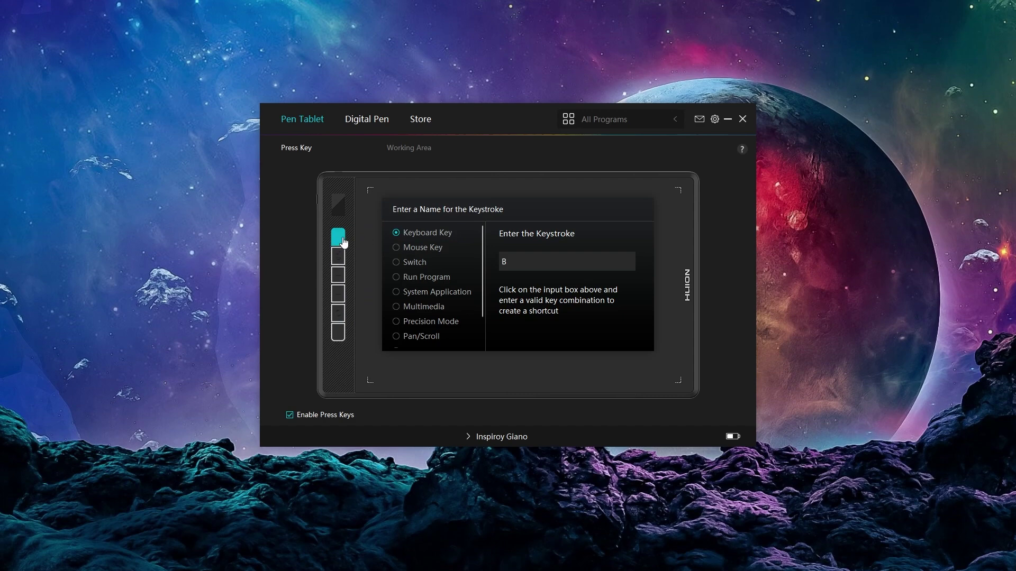
pyautogui.click(368, 121)
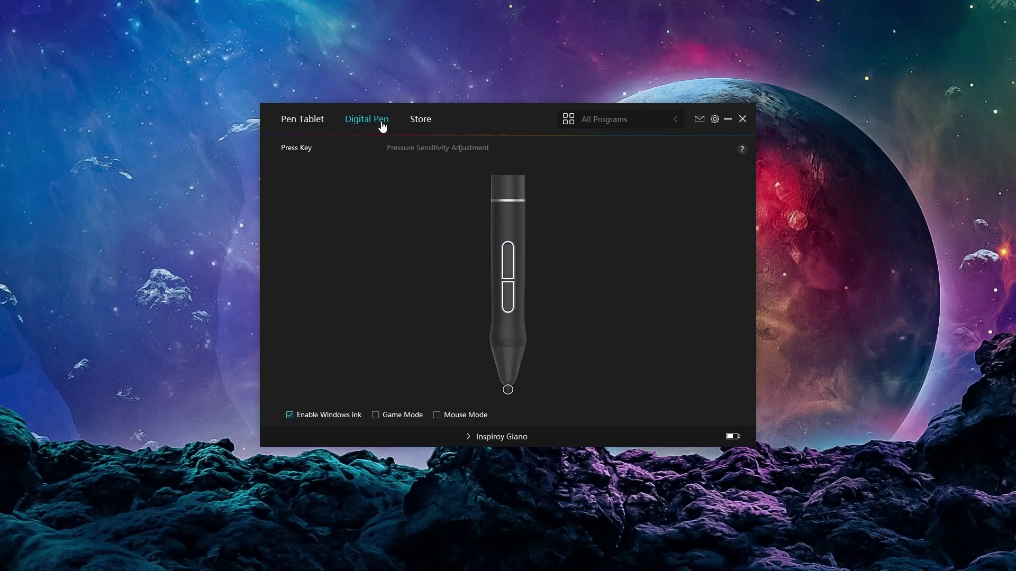
pyautogui.click(414, 148)
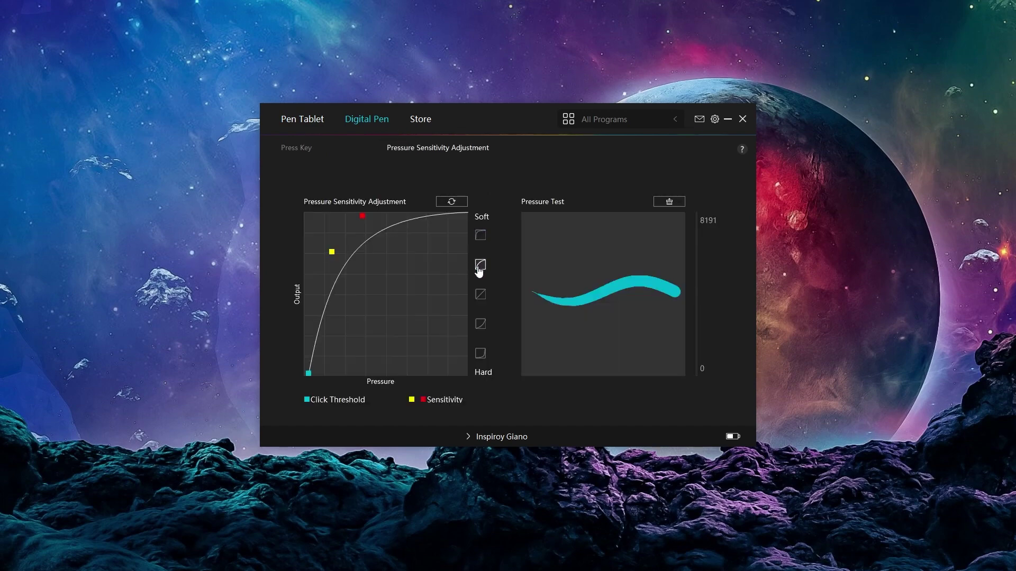
pyautogui.click(480, 325)
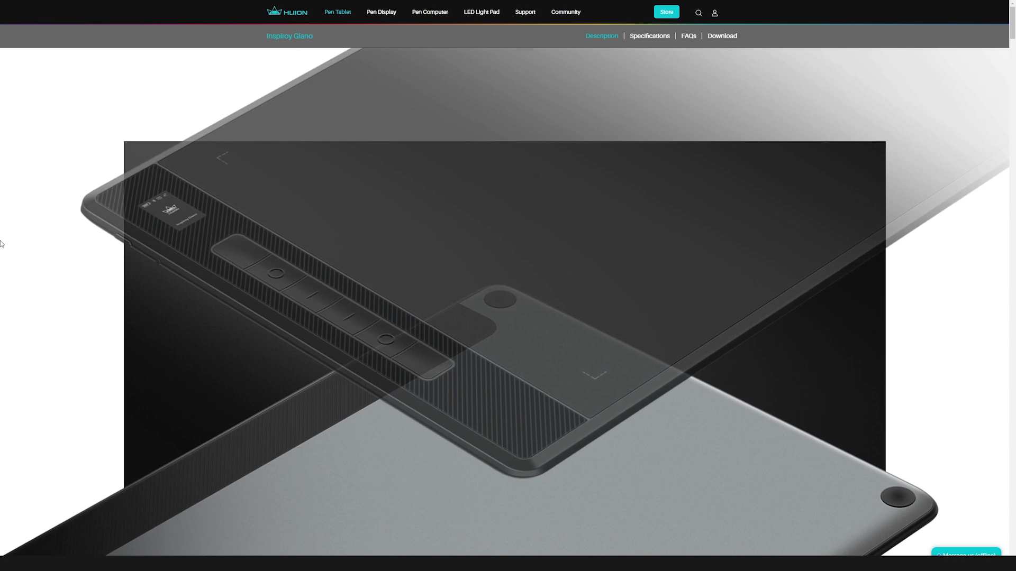
# - Look through the description on the Huion Inspiroy Giano product page
pyautogui.scroll(-8, 1, 243)
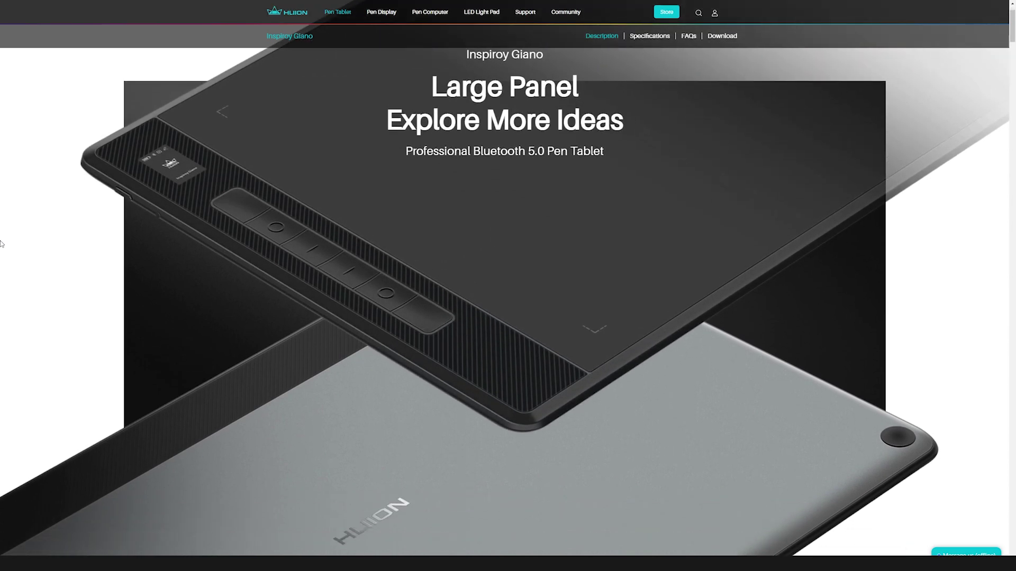
pyautogui.scroll(-13, 1, 244)
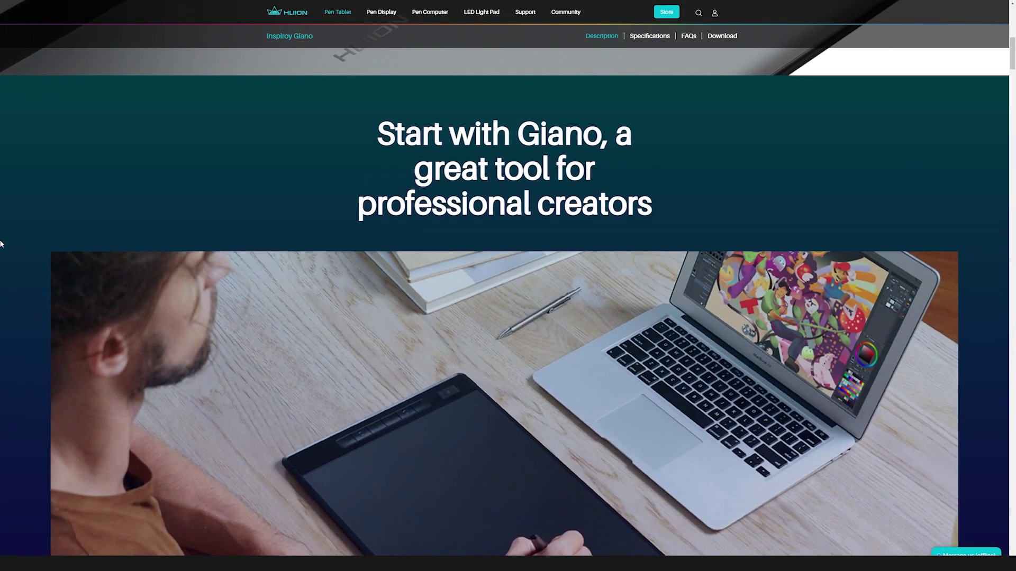
pyautogui.scroll(-3, 1, 243)
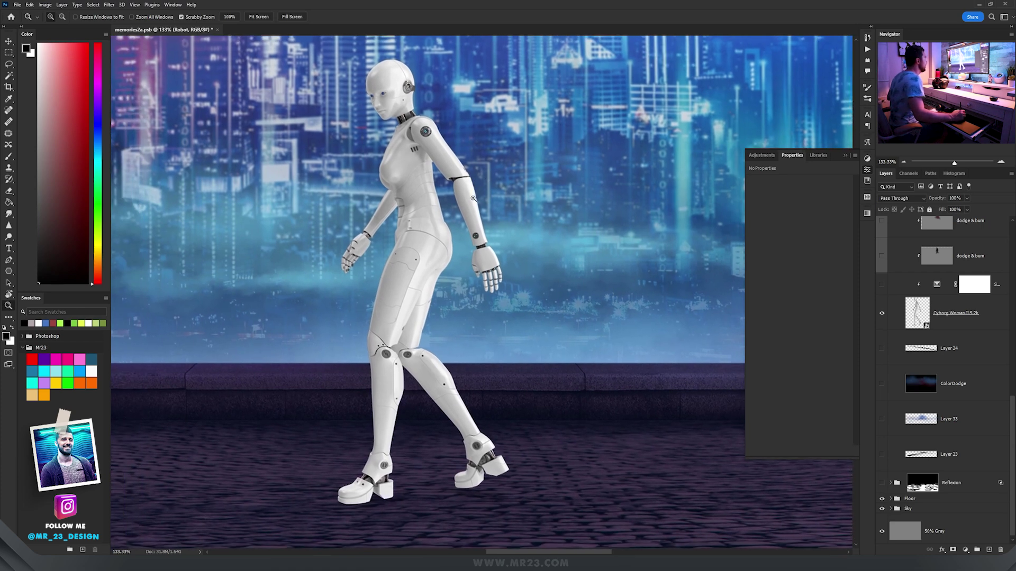
# - Back in Photoshop, show the masked Levels adjustment and the Color-mode Selective Color adjustment clipped to the cyborg woman
pyautogui.moveTo(536, 235); pyautogui.dragTo(567, 236)
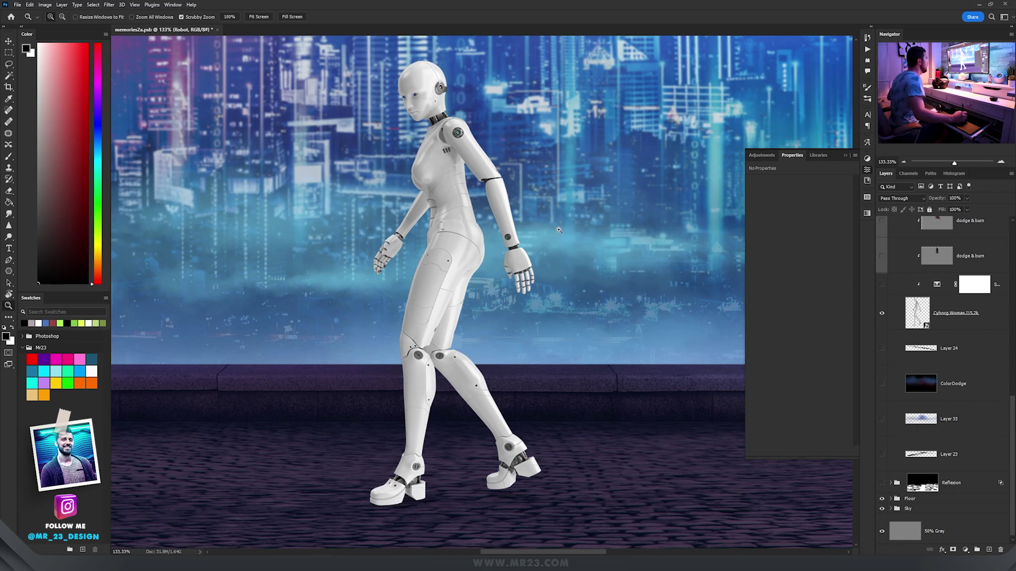
pyautogui.moveTo(586, 232)
pyautogui.mouseDown()
pyautogui.moveTo(545, 224)
pyautogui.moveTo(575, 224)
pyautogui.mouseUp()
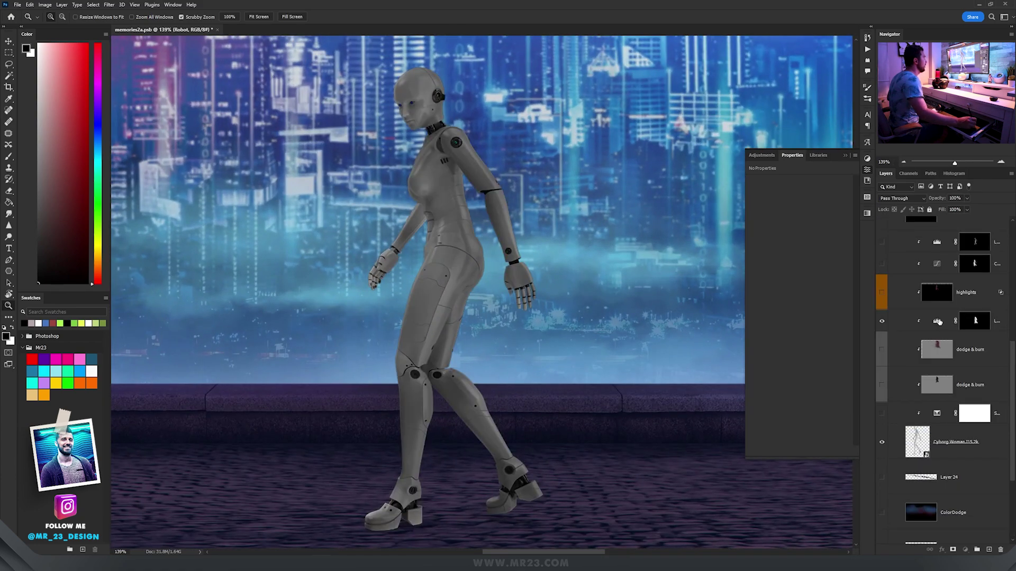
pyautogui.click(935, 322)
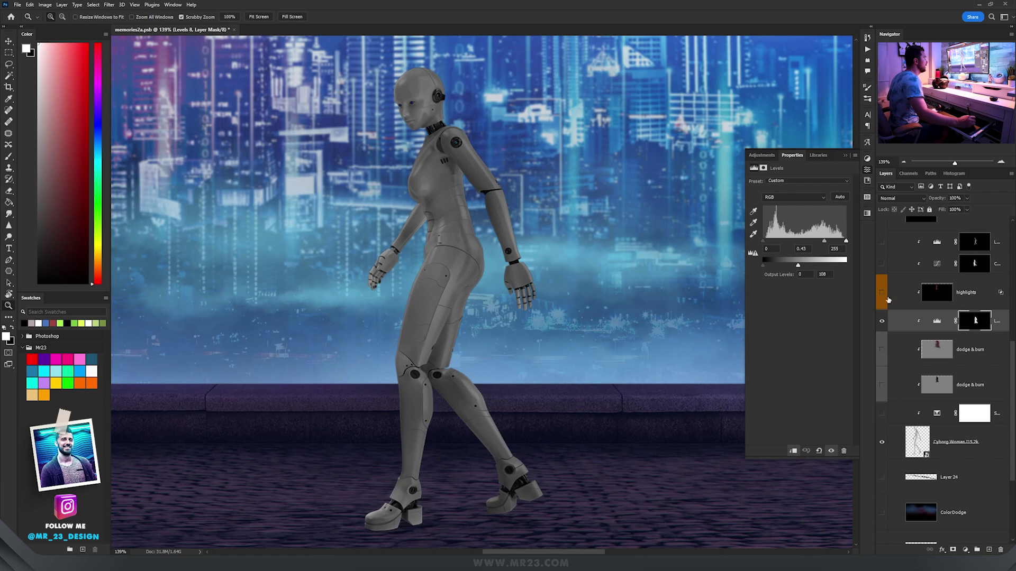
pyautogui.click(921, 422)
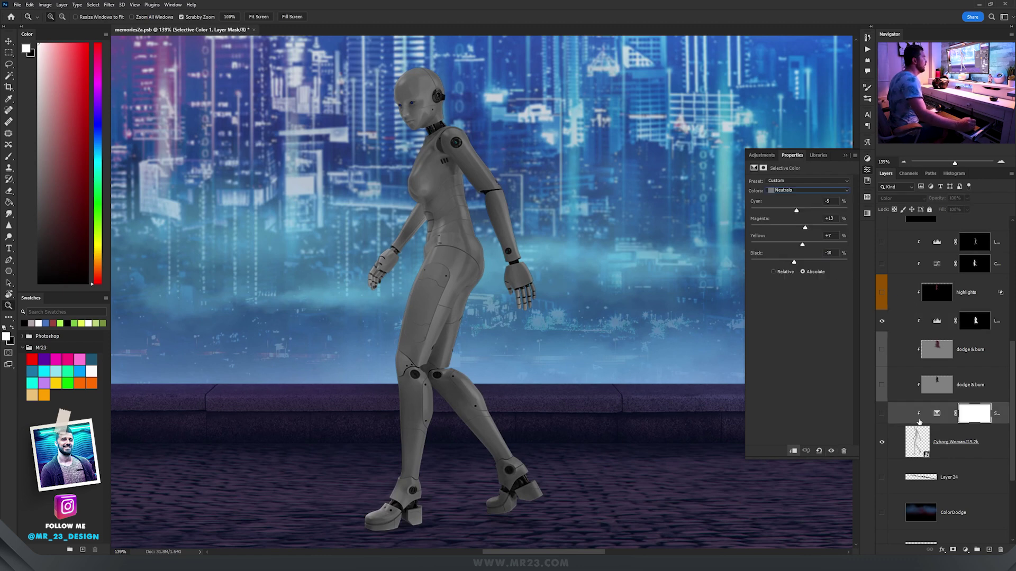
pyautogui.click(881, 413)
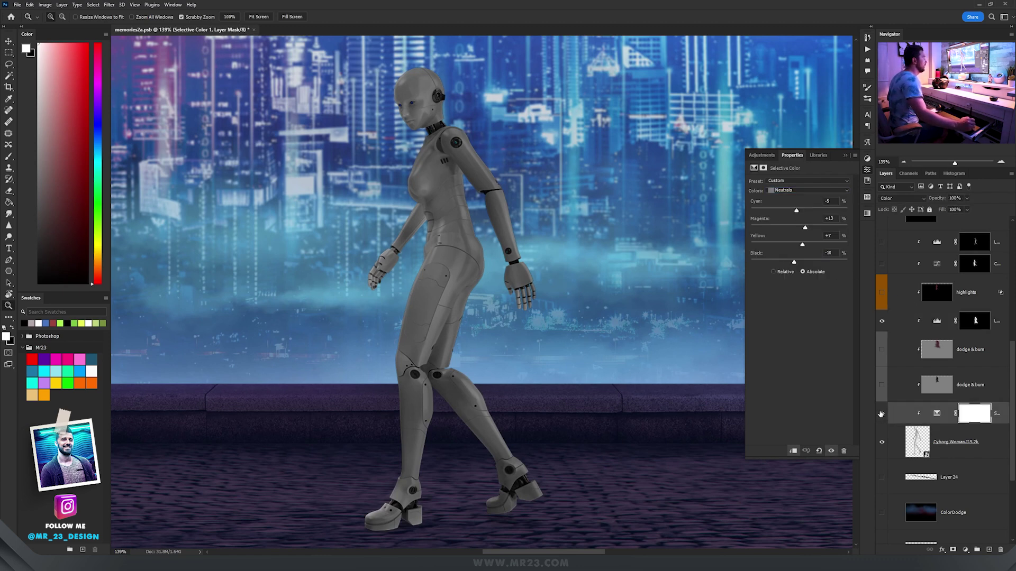
pyautogui.click(940, 419)
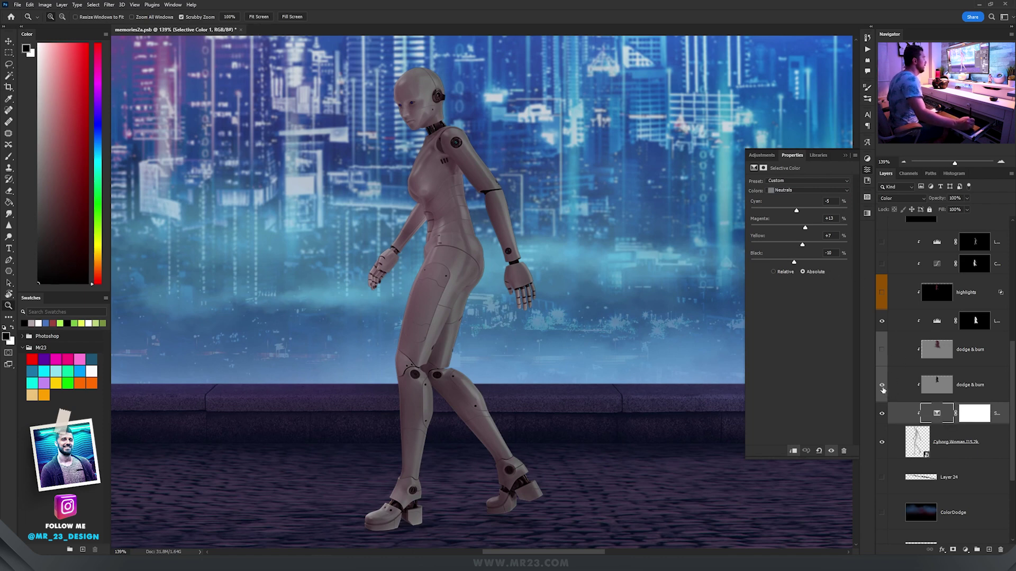
# - Show the two Soft Light dodge & burn layers clipped to the cyborg woman
pyautogui.click(932, 389)
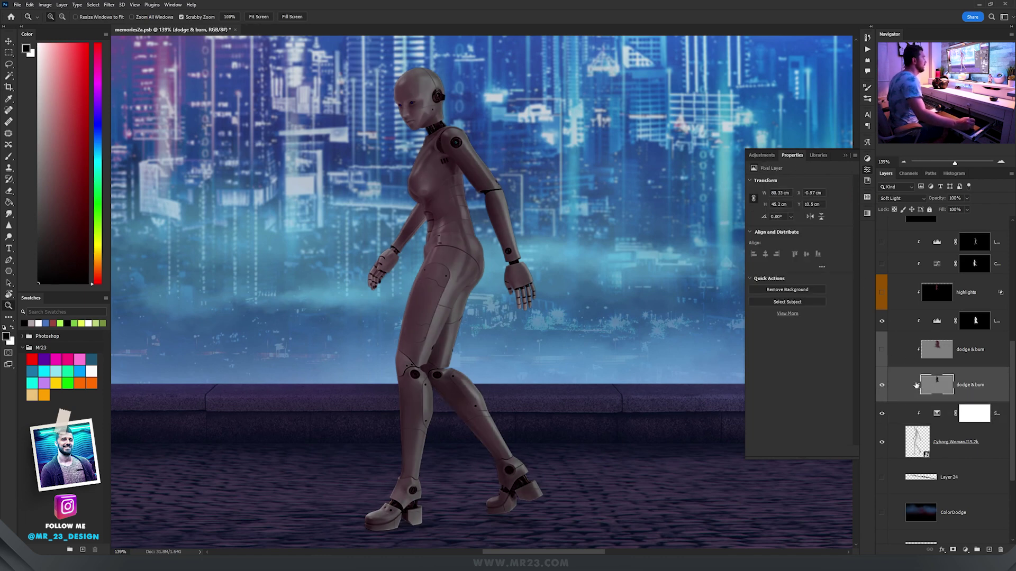
pyautogui.click(882, 350)
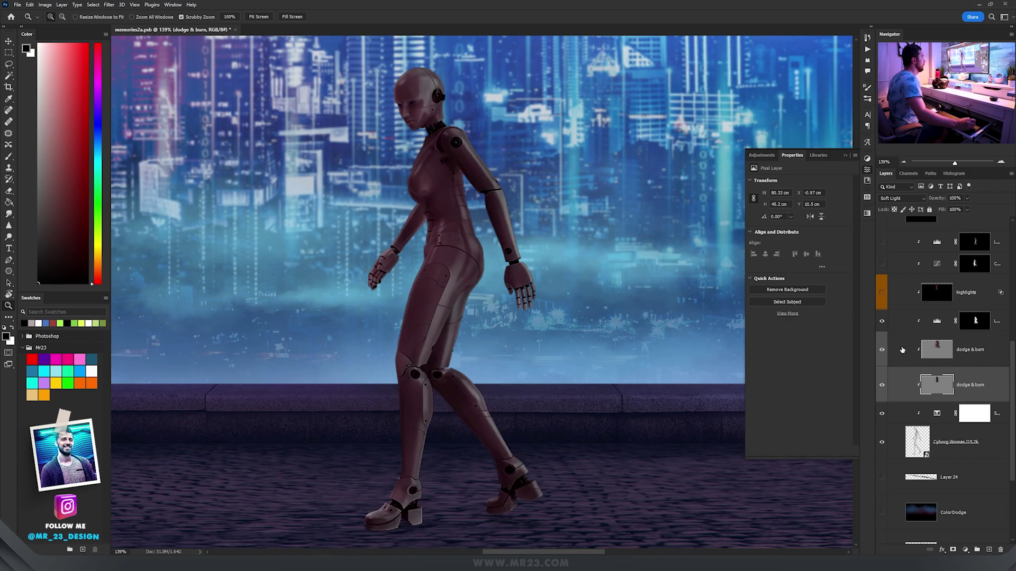
pyautogui.click(902, 351)
# - Show the clipped Linear Dodge (Add) highlights layer on the robot with the masked Curves and Levels adjustments above it
pyautogui.click(882, 293)
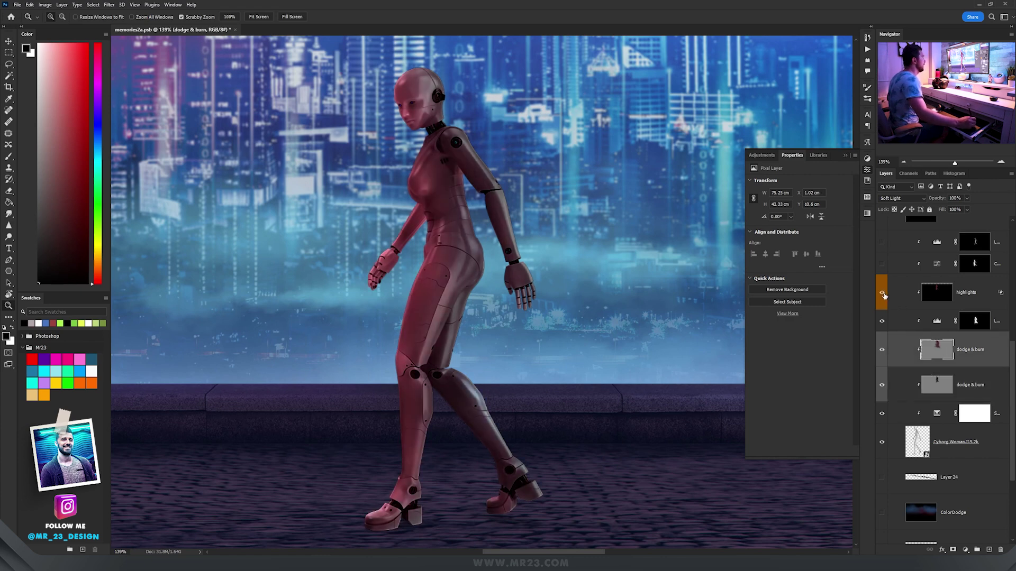
pyautogui.click(929, 297)
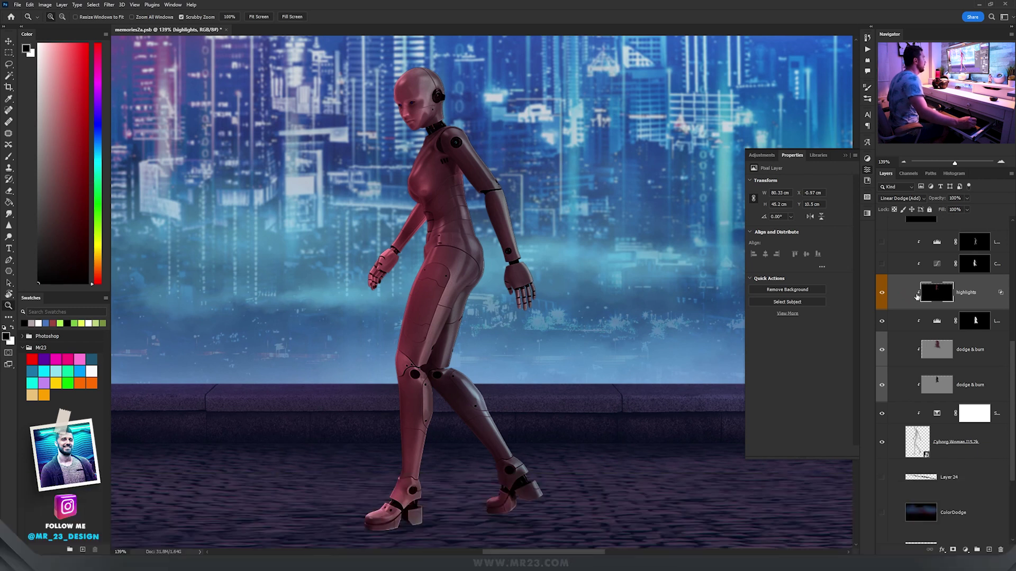
pyautogui.click(881, 263)
pyautogui.click(935, 265)
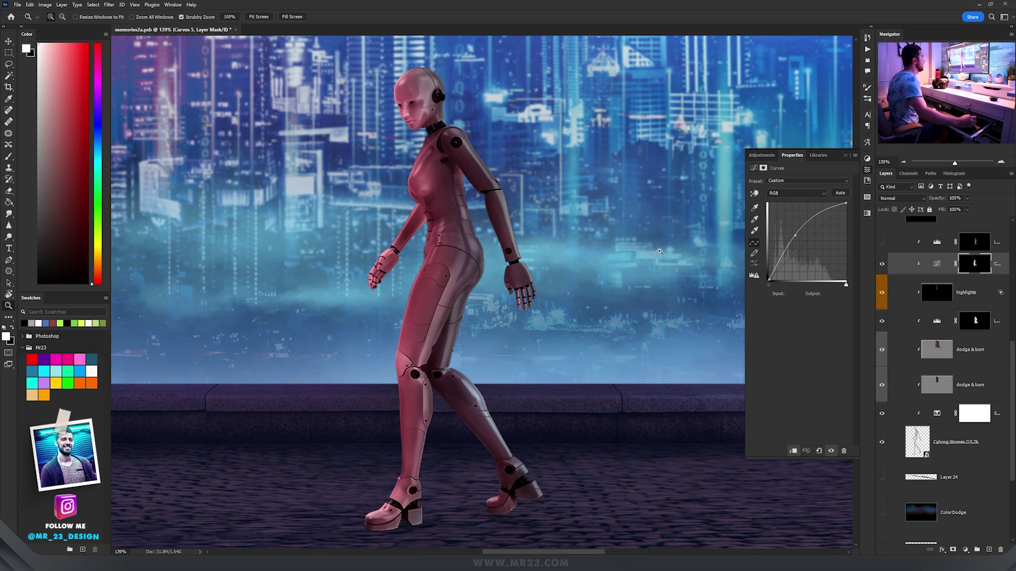
pyautogui.click(882, 243)
pyautogui.click(934, 246)
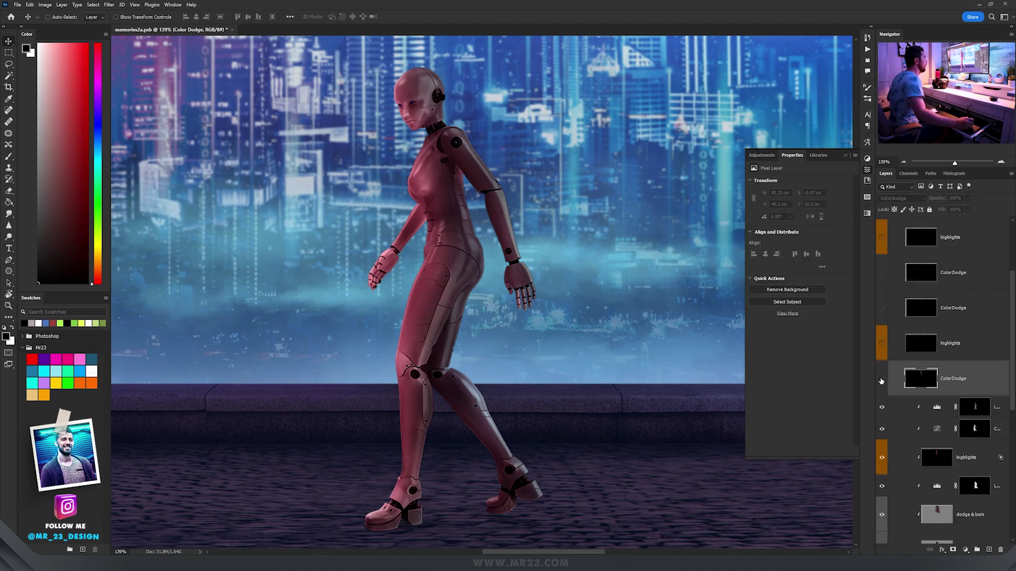
# - Show the lowest Color Dodge layer above the robot's clipped adjustments and the Linear Dodge (Add) highlights layer directly above it
pyautogui.click(881, 379)
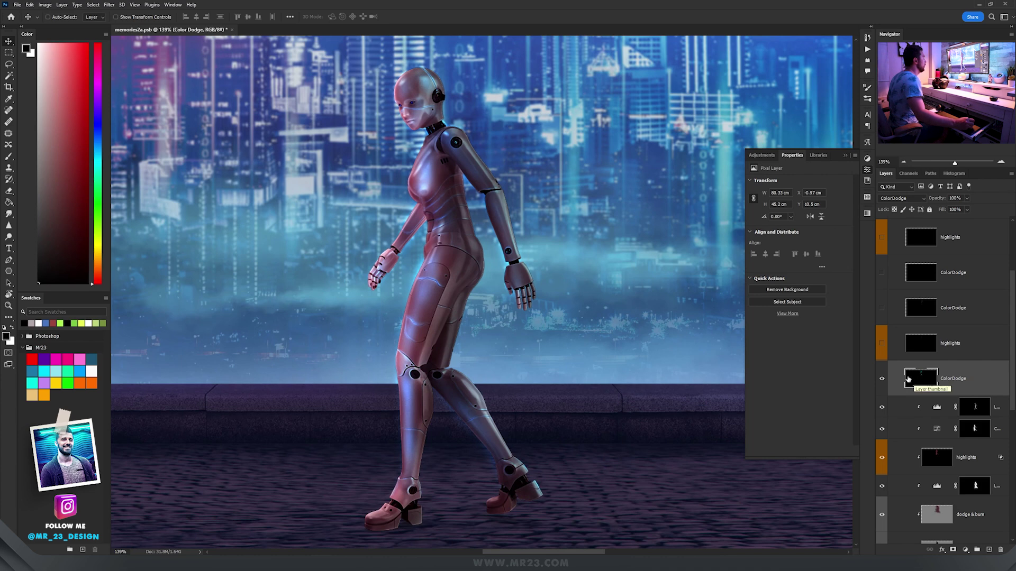
pyautogui.click(881, 343)
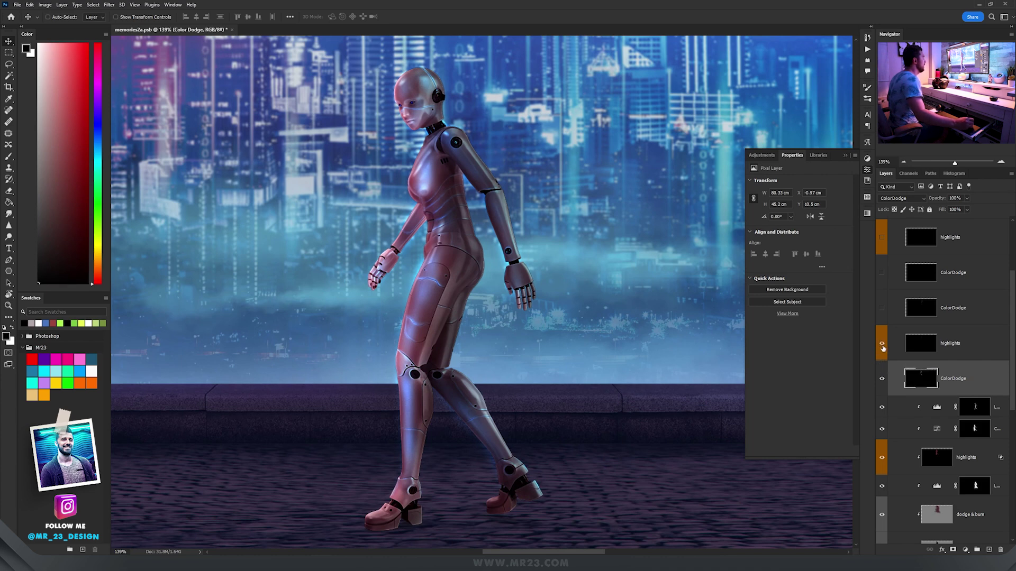
pyautogui.click(930, 348)
pyautogui.click(924, 346)
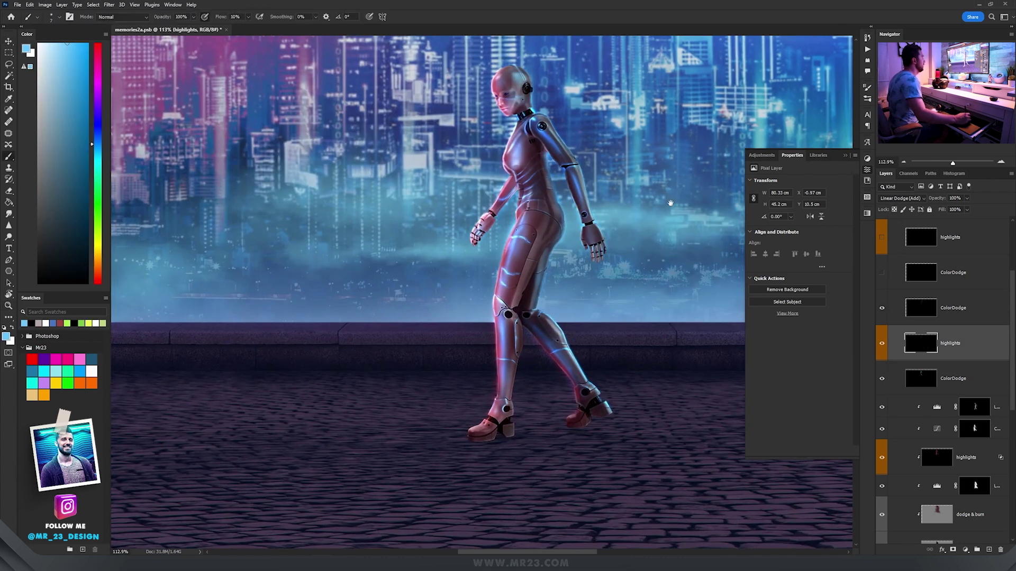
# - Show the two further Color Dodge layers that add blue glow to the robot
pyautogui.moveTo(670, 204); pyautogui.dragTo(616, 234)
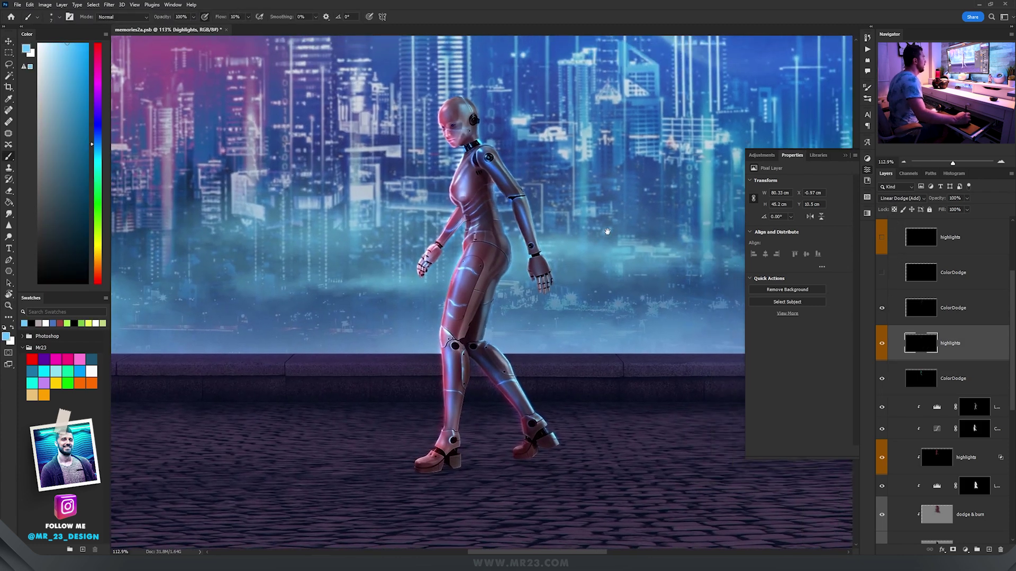
pyautogui.click(881, 308)
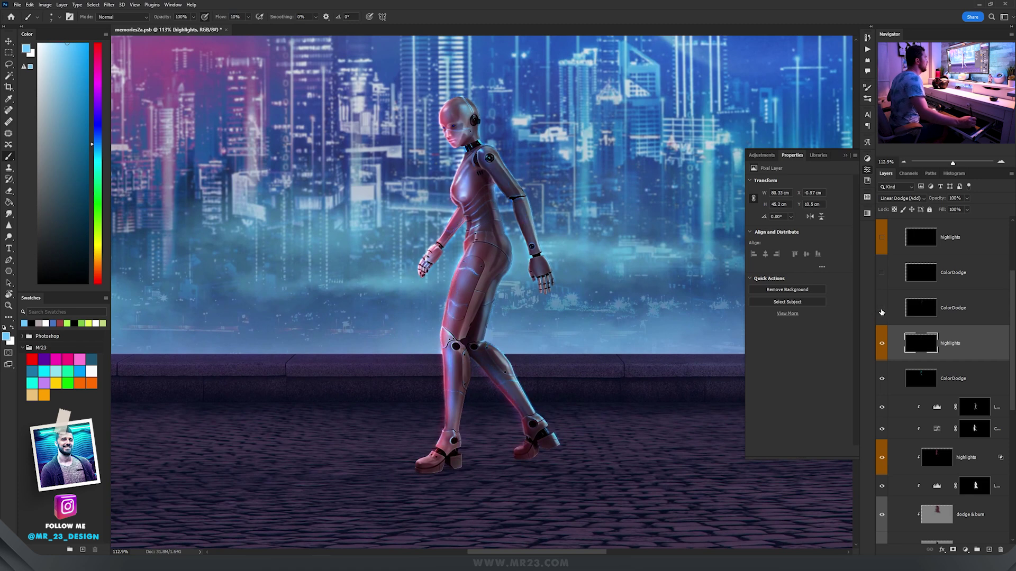
pyautogui.click(927, 313)
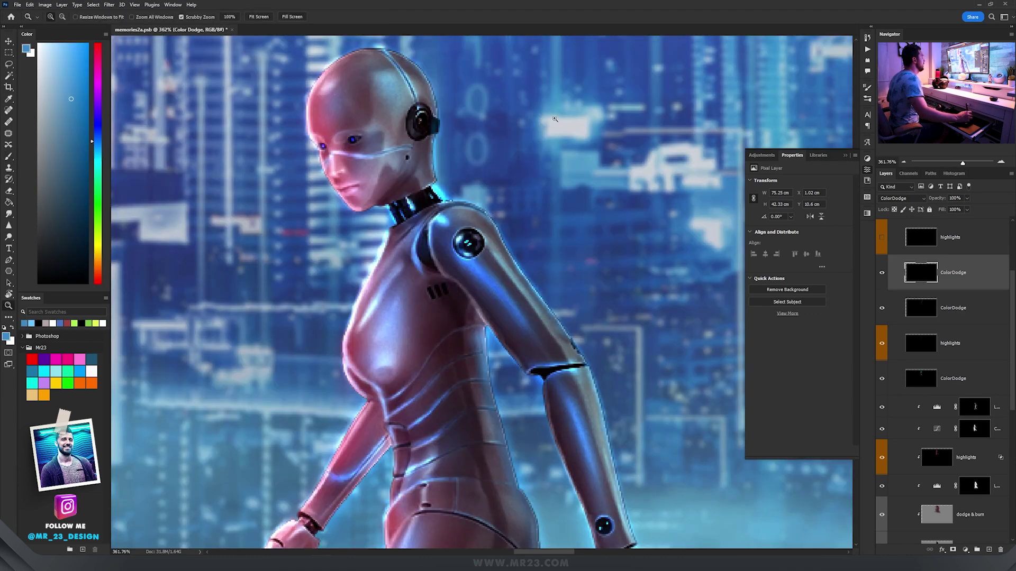
pyautogui.click(881, 276)
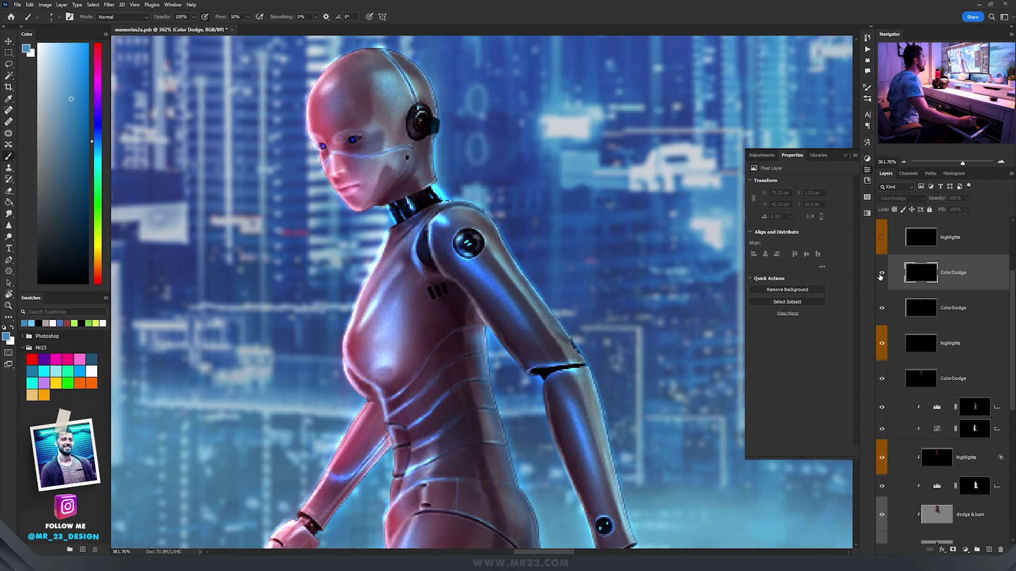
# - Show the upper highlights layer with red accents in the robot's joints and compare the figure with and without it
pyautogui.click(880, 243)
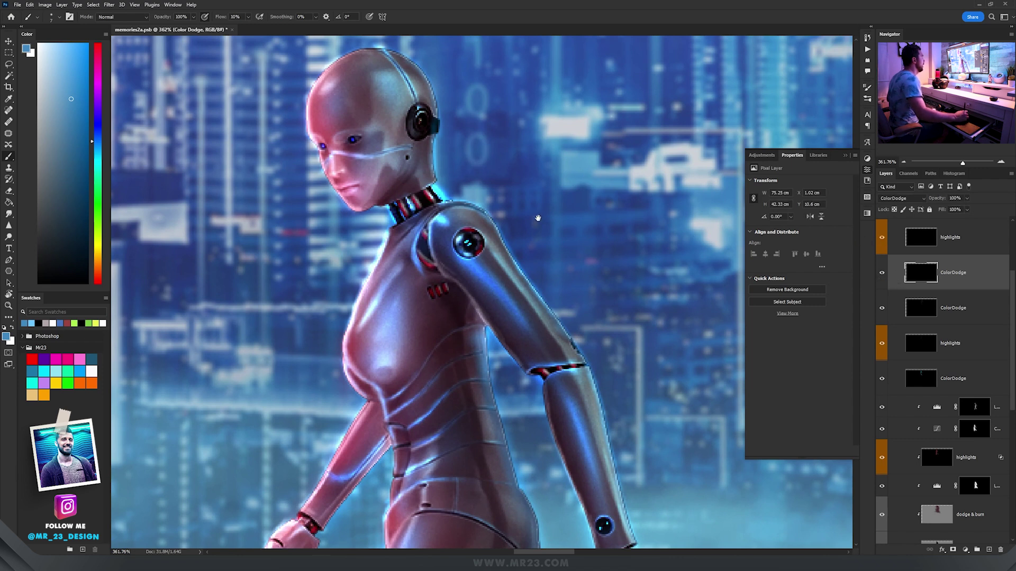
pyautogui.moveTo(536, 218); pyautogui.dragTo(539, 156)
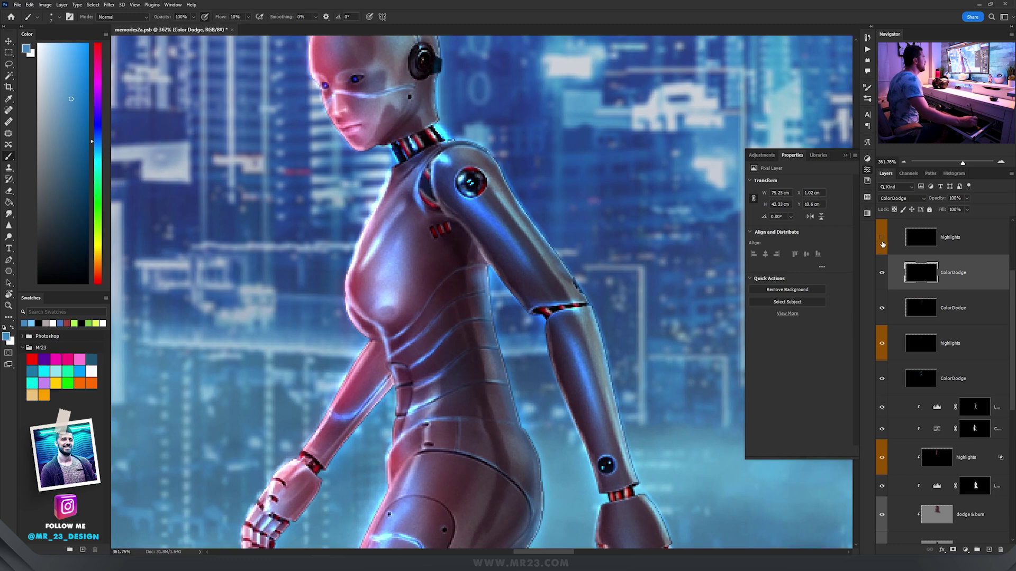
pyautogui.click(882, 243)
pyautogui.moveTo(555, 200); pyautogui.dragTo(490, 154)
pyautogui.press('z')
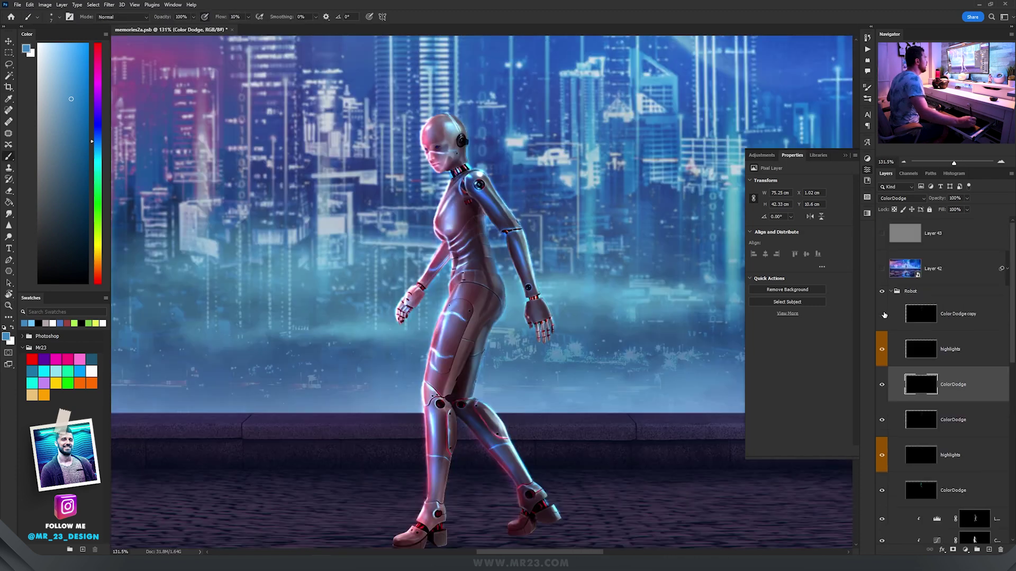
# - Show the Color Dodge copy layer at the top of the Robot group
pyautogui.click(883, 314)
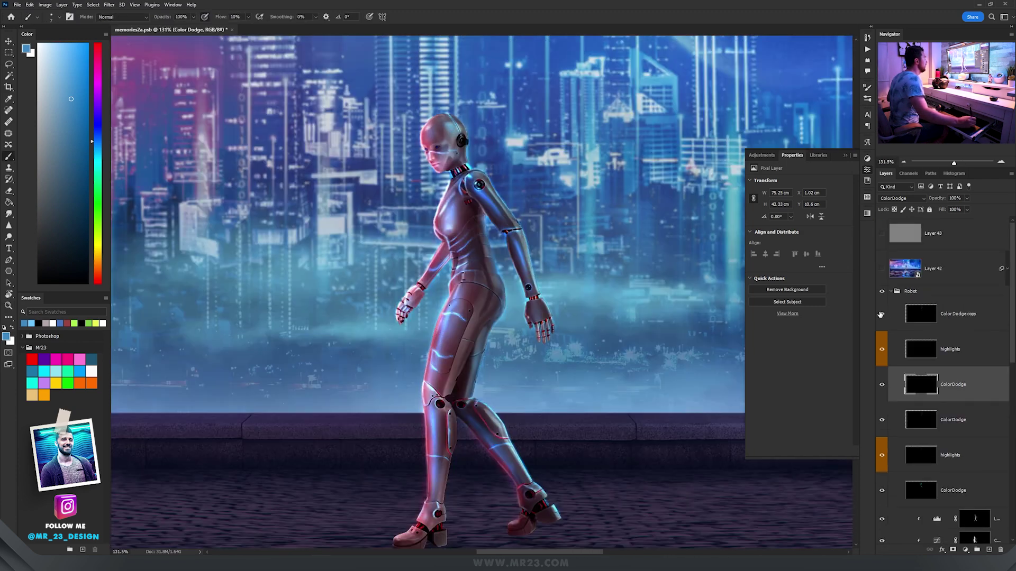
pyautogui.click(882, 314)
pyautogui.click(921, 317)
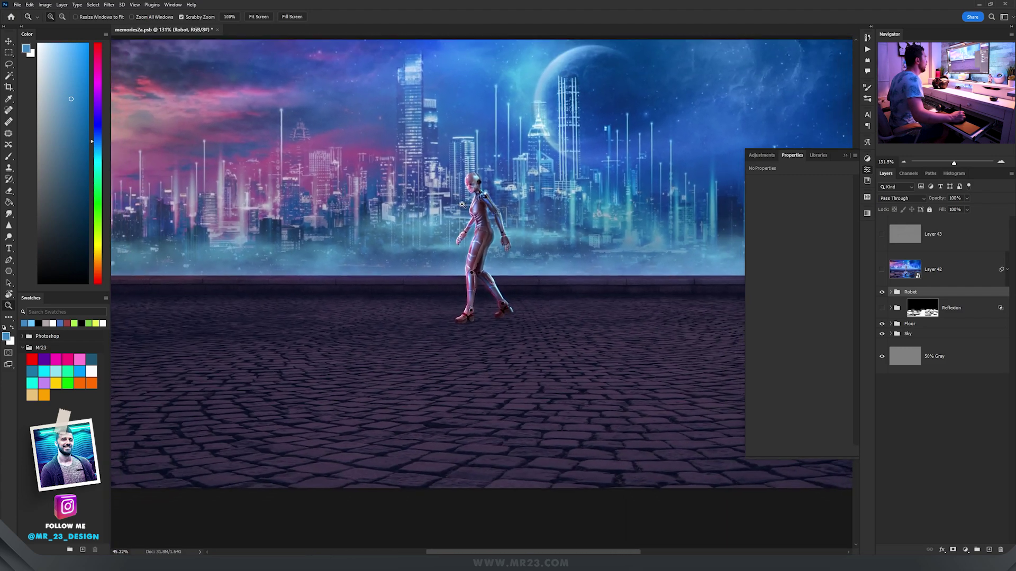
# - Show the mirrored city reflection from Layer 32 copy inside the Reflexion group and examine it across the cobblestone puddles
pyautogui.scroll(3, 470, 203)
pyautogui.moveTo(475, 201)
pyautogui.mouseDown()
pyautogui.moveTo(489, 187)
pyautogui.moveTo(451, 165)
pyautogui.moveTo(462, 194)
pyautogui.moveTo(466, 146)
pyautogui.moveTo(489, 97)
pyautogui.mouseUp()
pyautogui.press('b')
pyautogui.press('space')
pyautogui.moveTo(475, 137); pyautogui.dragTo(461, 231)
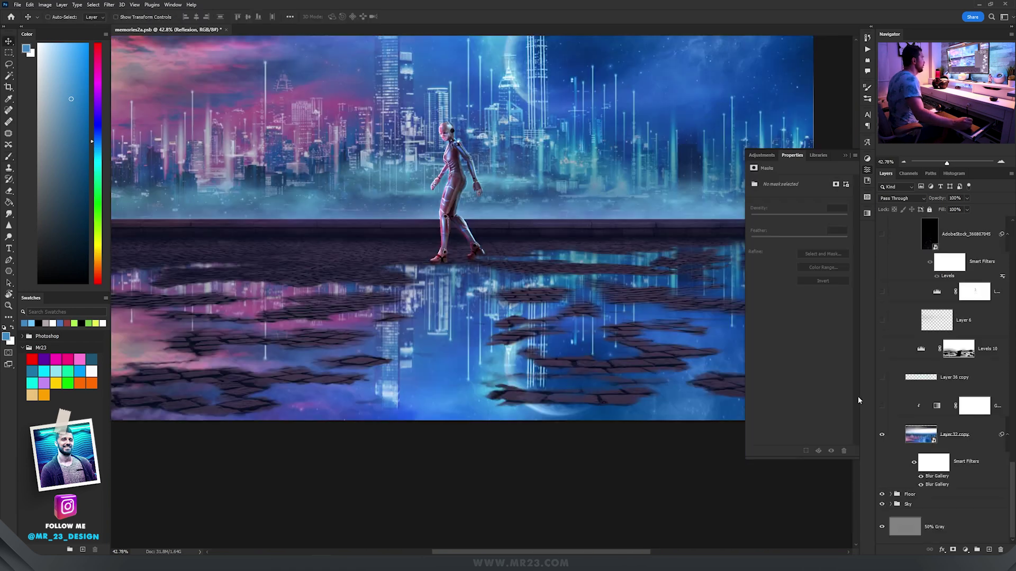
pyautogui.keyDown('ctrl'); pyautogui.click(569, 178); pyautogui.keyUp('ctrl')
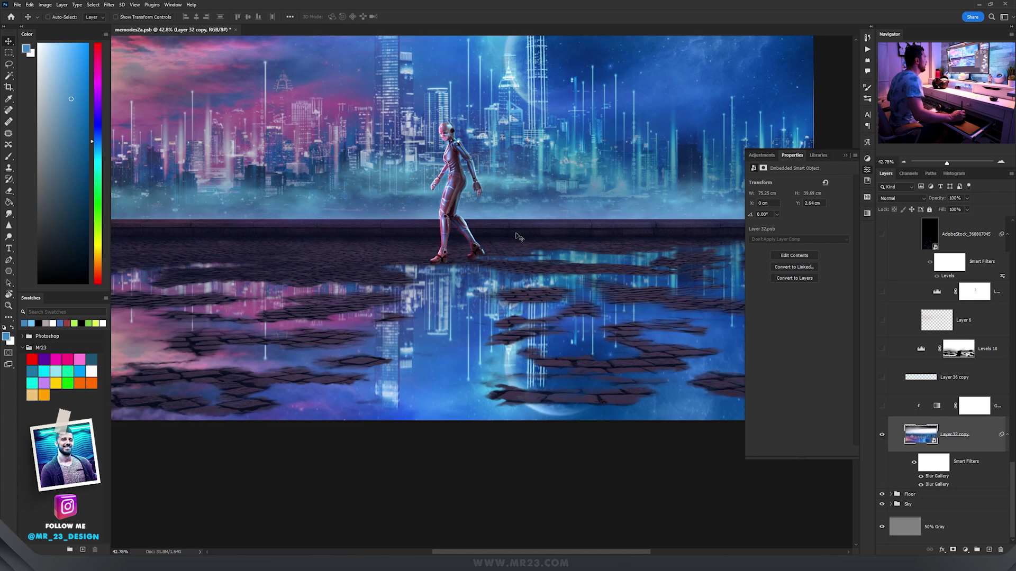
pyautogui.moveTo(501, 179); pyautogui.dragTo(479, 226)
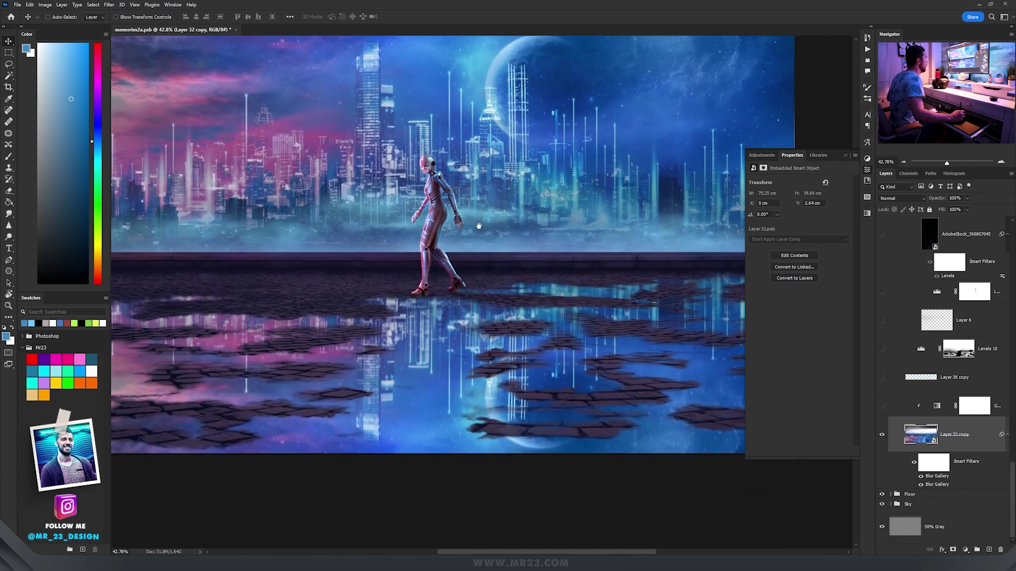
pyautogui.moveTo(497, 319); pyautogui.dragTo(481, 333)
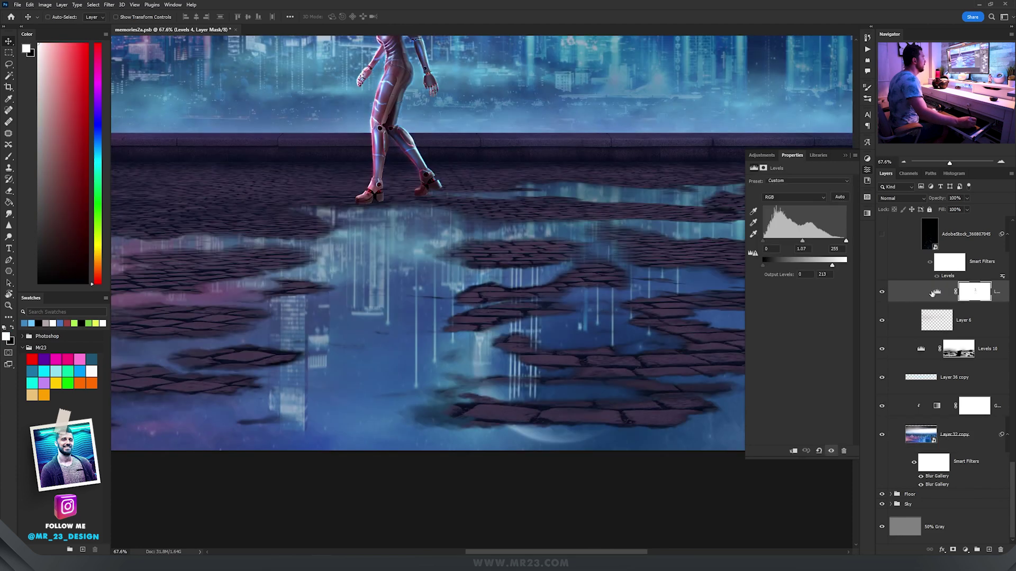
# - Select the Levels 4 adjustment in the Reflexion group and compare the puddle reflection with and without it
pyautogui.click(932, 293)
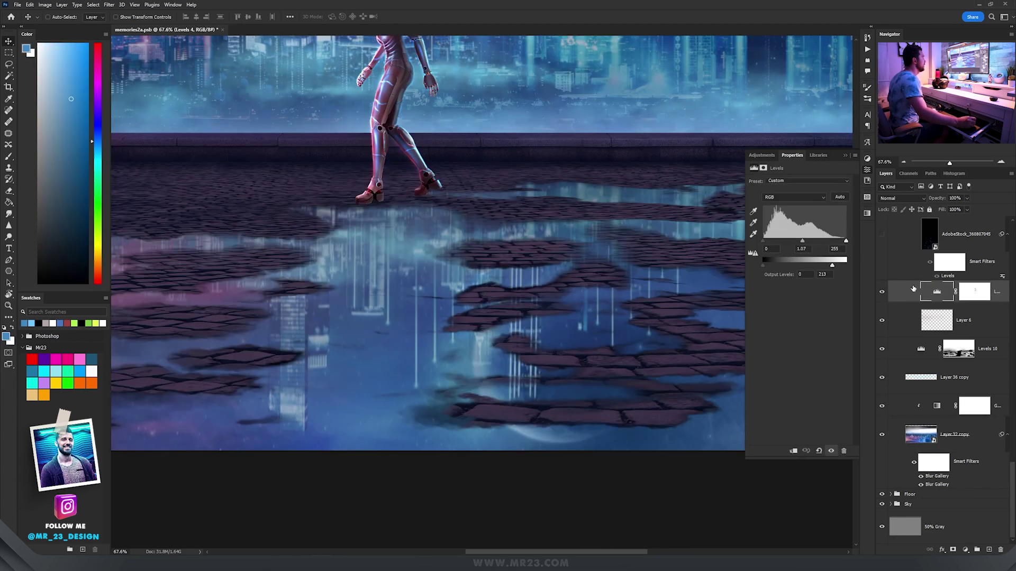
pyautogui.click(881, 292)
pyautogui.click(882, 293)
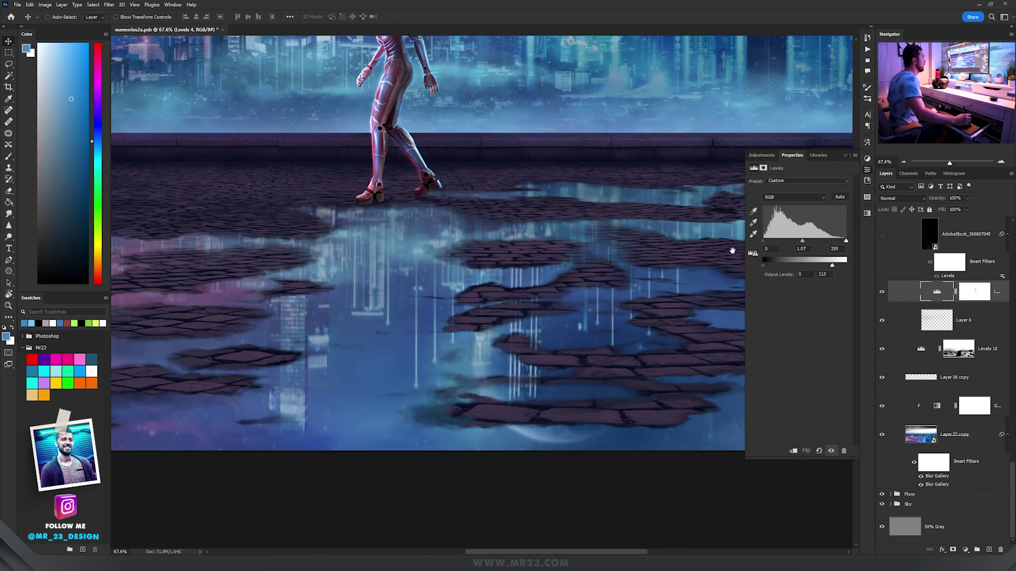
pyautogui.moveTo(684, 238); pyautogui.dragTo(708, 275)
pyautogui.moveTo(643, 227); pyautogui.dragTo(628, 250)
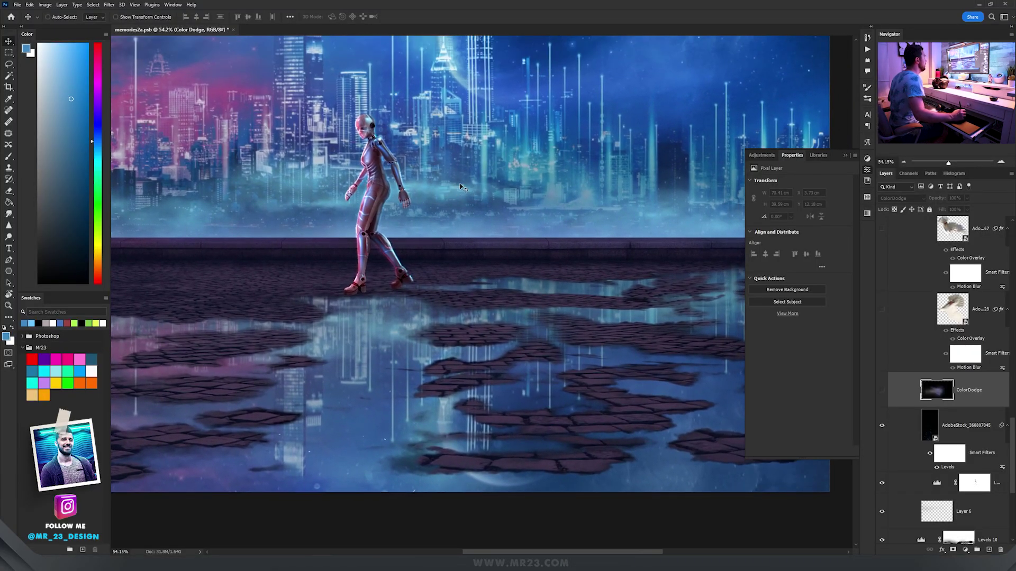
# - Rotate the canvas view upside down to work on the reflection the right way up
pyautogui.moveTo(488, 181); pyautogui.dragTo(433, 215)
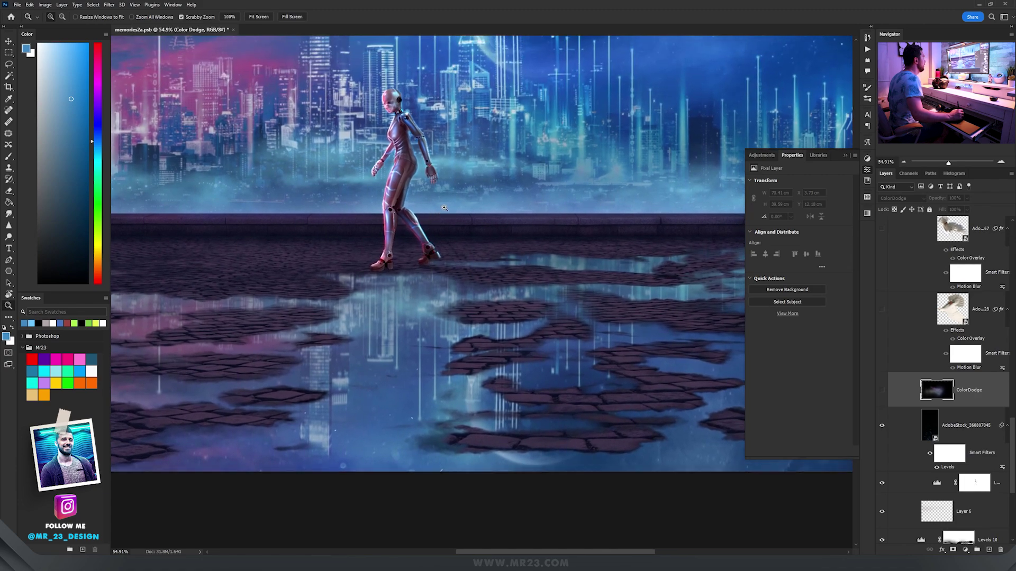
pyautogui.press('r')
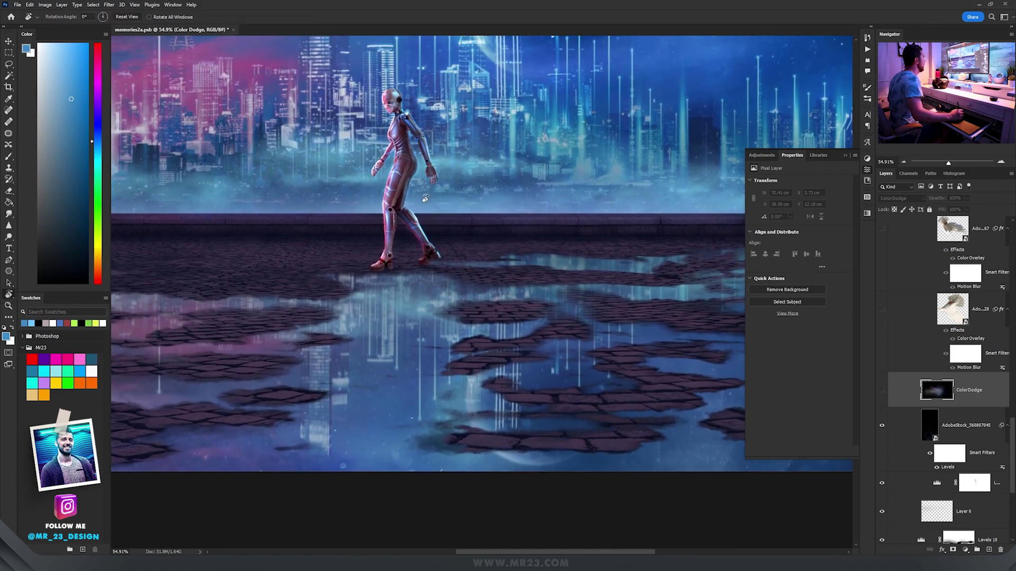
pyautogui.moveTo(400, 181); pyautogui.dragTo(321, 266)
pyautogui.moveTo(369, 214); pyautogui.dragTo(396, 204)
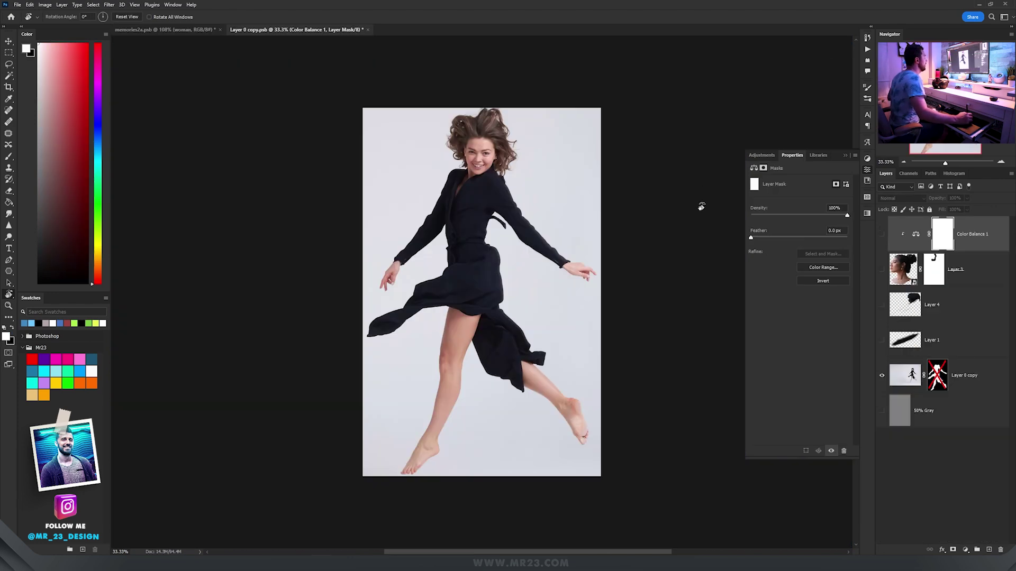
# - Enable the mask of Layer 0 copy to cut out the headless woman and compare the layer with and without it
pyautogui.press('z')
pyautogui.moveTo(552, 197)
pyautogui.mouseDown()
pyautogui.moveTo(569, 198)
pyautogui.moveTo(560, 197)
pyautogui.mouseUp()
pyautogui.press('r')
pyautogui.keyDown('shift'); pyautogui.click(936, 375); pyautogui.keyUp('shift')
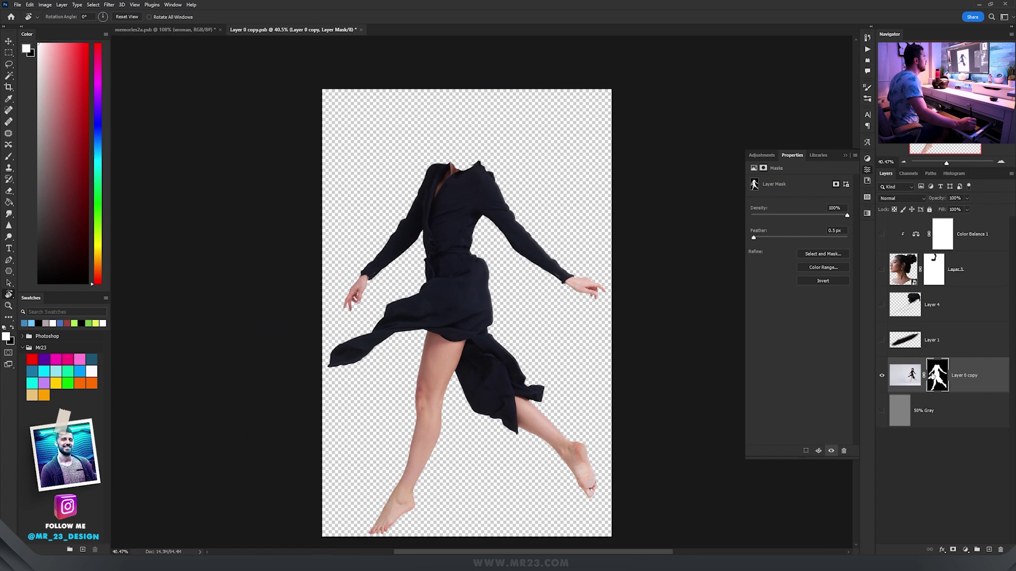
pyautogui.keyDown('shift'); pyautogui.click(935, 379); pyautogui.keyUp('shift')
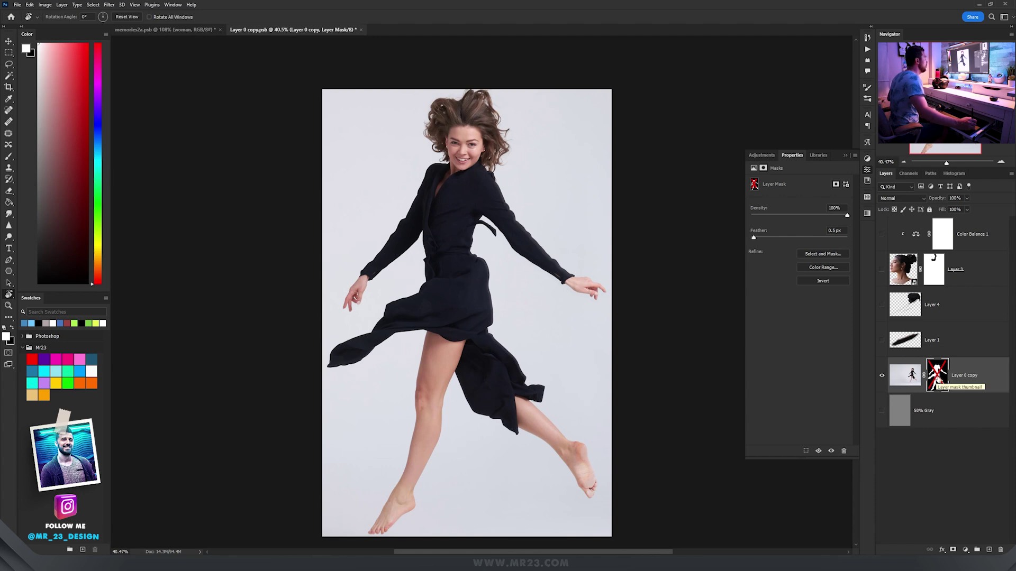
pyautogui.keyDown('shift'); pyautogui.click(938, 380); pyautogui.keyUp('shift')
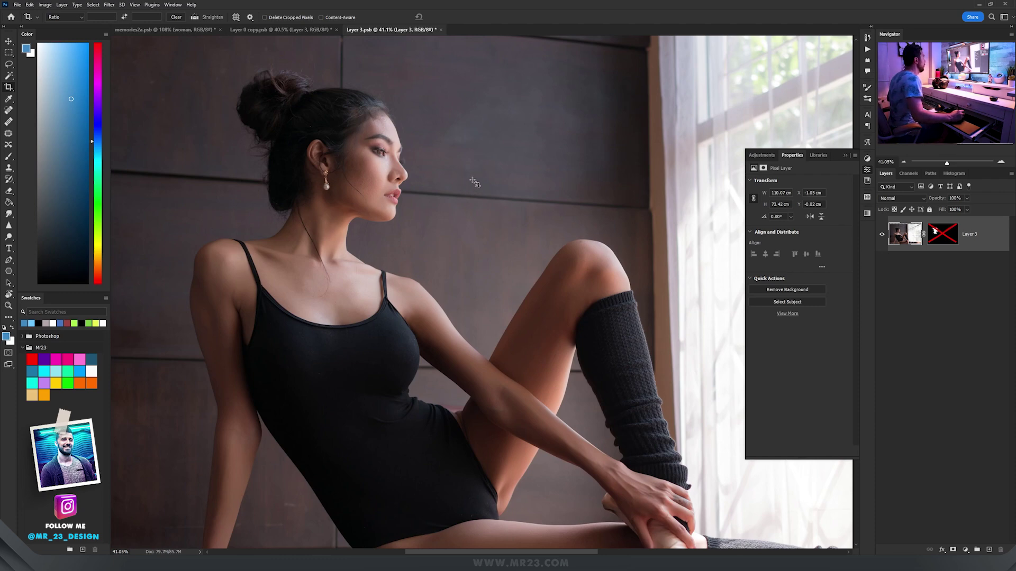
# - Enable the layer mask in Layer 3.psb to isolate the second model's head and neck
pyautogui.press('z')
pyautogui.moveTo(470, 180)
pyautogui.mouseDown()
pyautogui.moveTo(437, 177)
pyautogui.moveTo(487, 180)
pyautogui.moveTo(465, 177)
pyautogui.mouseUp()
pyautogui.press('c')
pyautogui.click(935, 231)
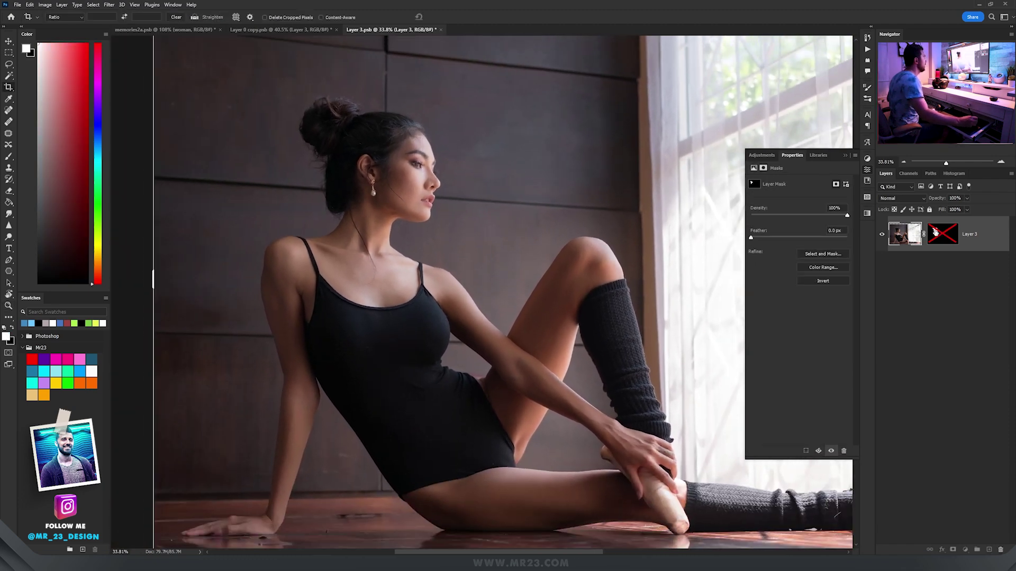
pyautogui.keyDown('shift'); pyautogui.click(935, 231); pyautogui.keyUp('shift')
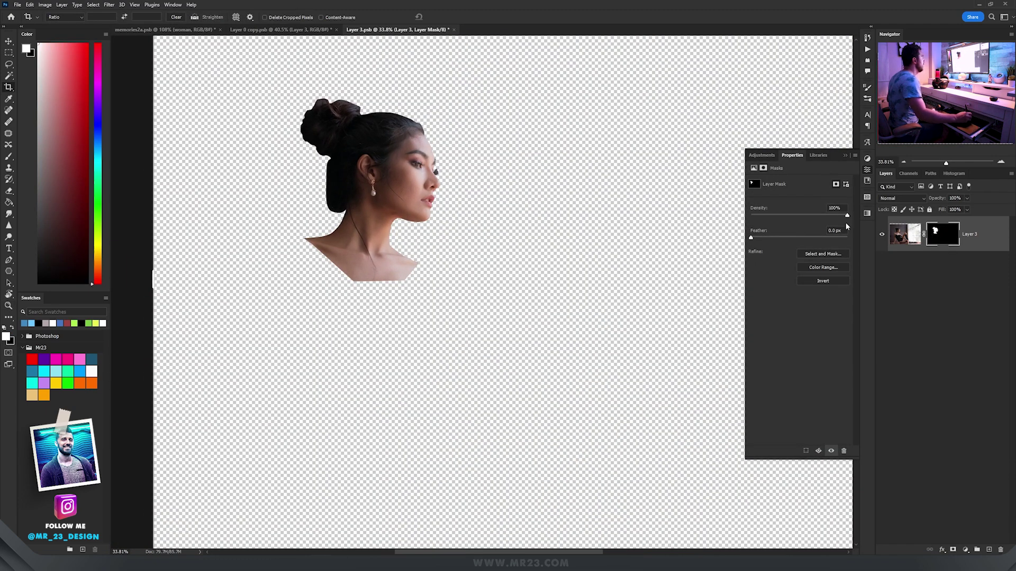
# - In the Layer 0 copy document, show Layer 3's replacement head and its clipped Color Balance 1 adjustment
pyautogui.click(319, 31)
pyautogui.click(882, 269)
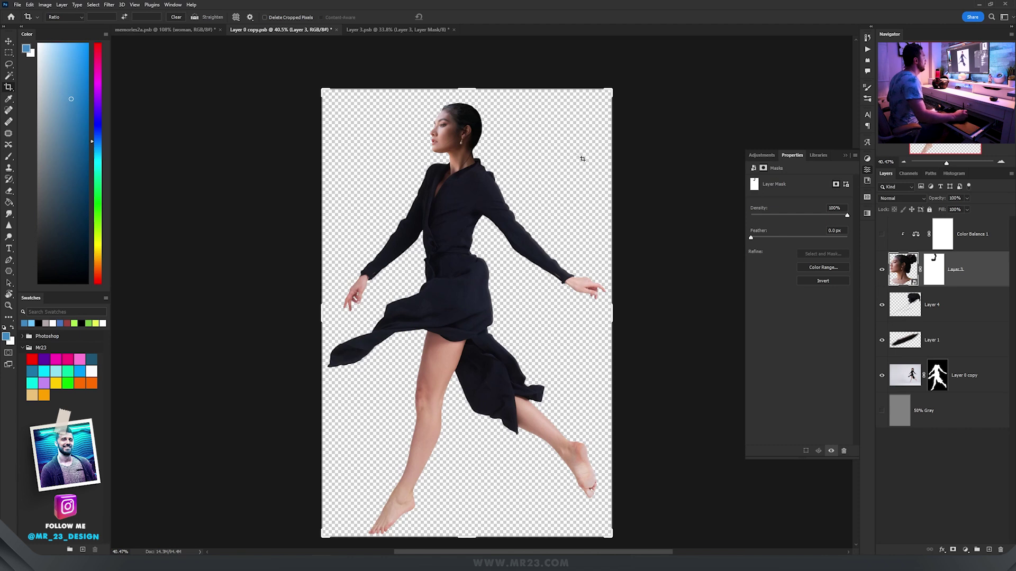
pyautogui.press('z')
pyautogui.moveTo(454, 130); pyautogui.dragTo(479, 131)
pyautogui.press('c')
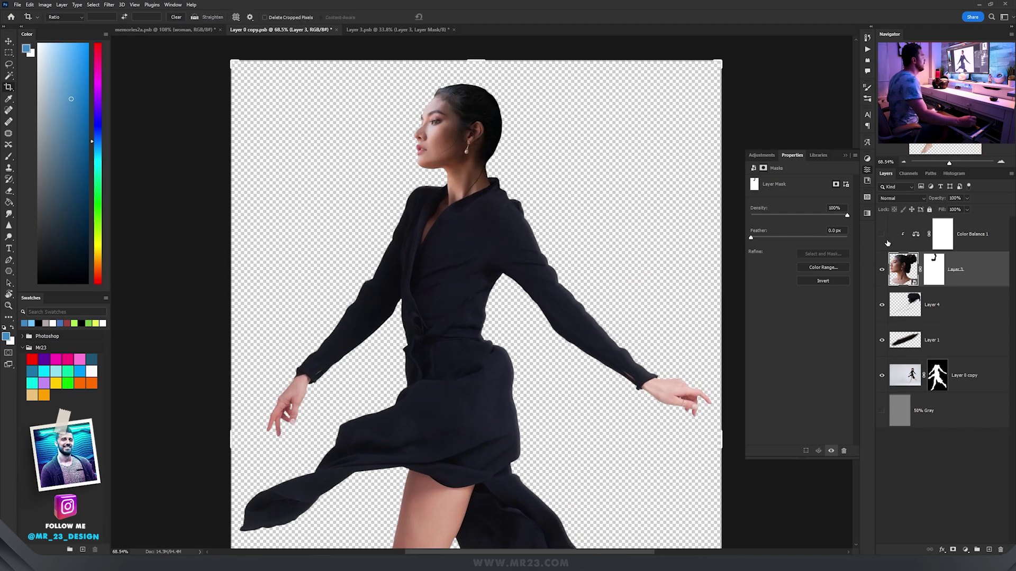
pyautogui.click(921, 239)
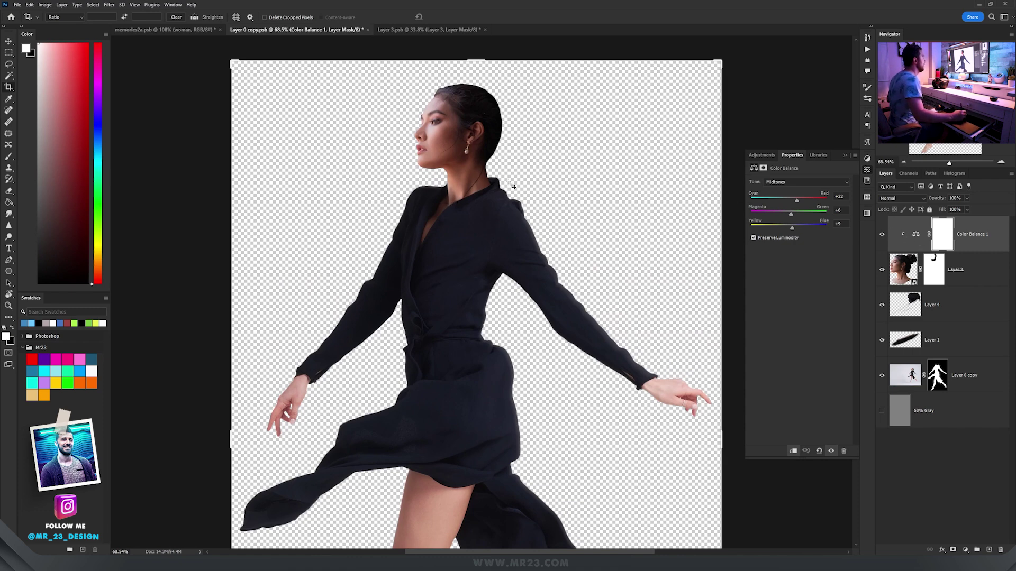
# - In memories2a.psb, show the clipped dodge & burn layer above the Levels 3 adjustment on the woman
pyautogui.press('v')
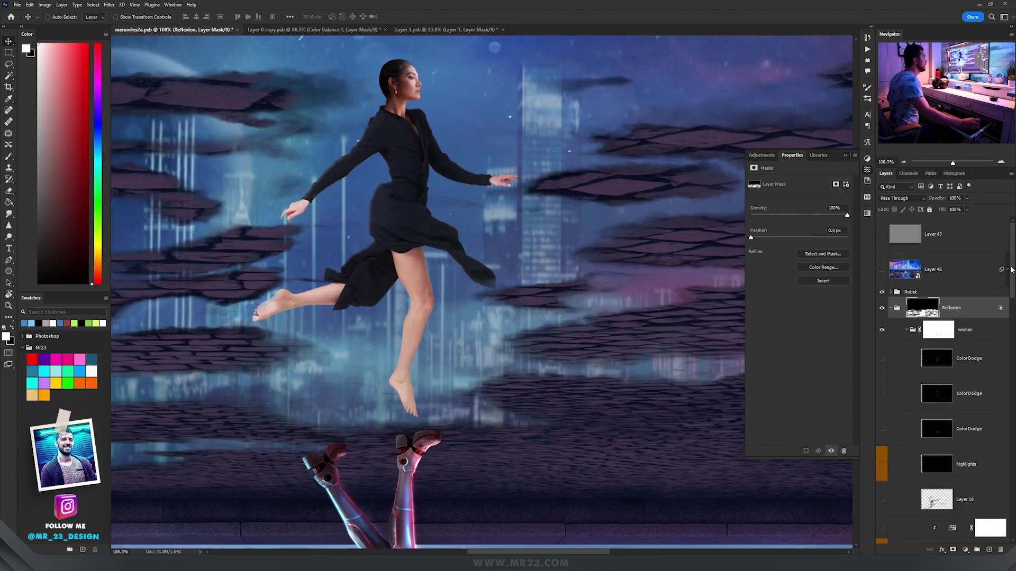
pyautogui.moveTo(1012, 271)
pyautogui.mouseDown()
pyautogui.moveTo(1003, 371)
pyautogui.moveTo(1003, 358)
pyautogui.mouseUp()
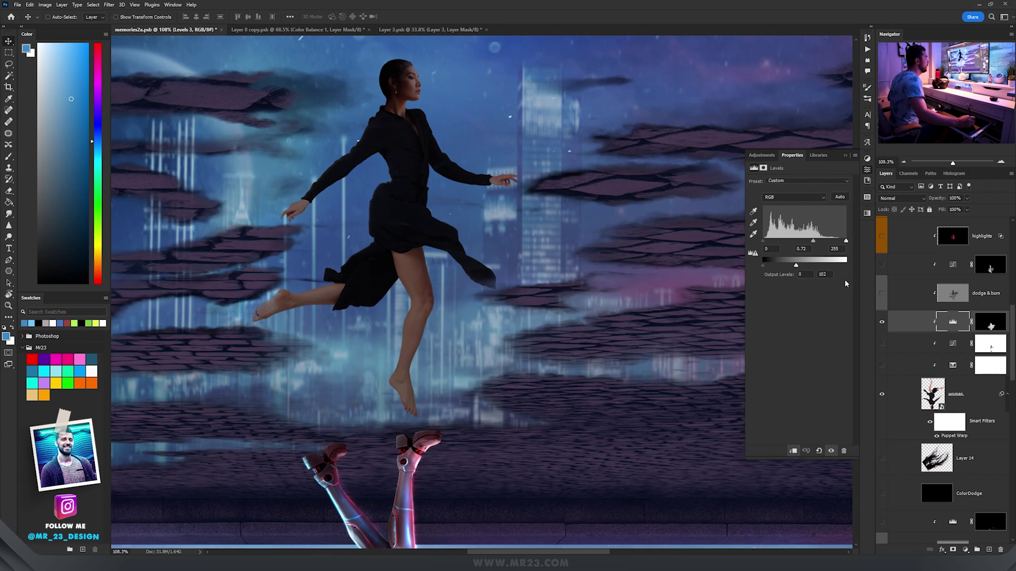
pyautogui.click(882, 295)
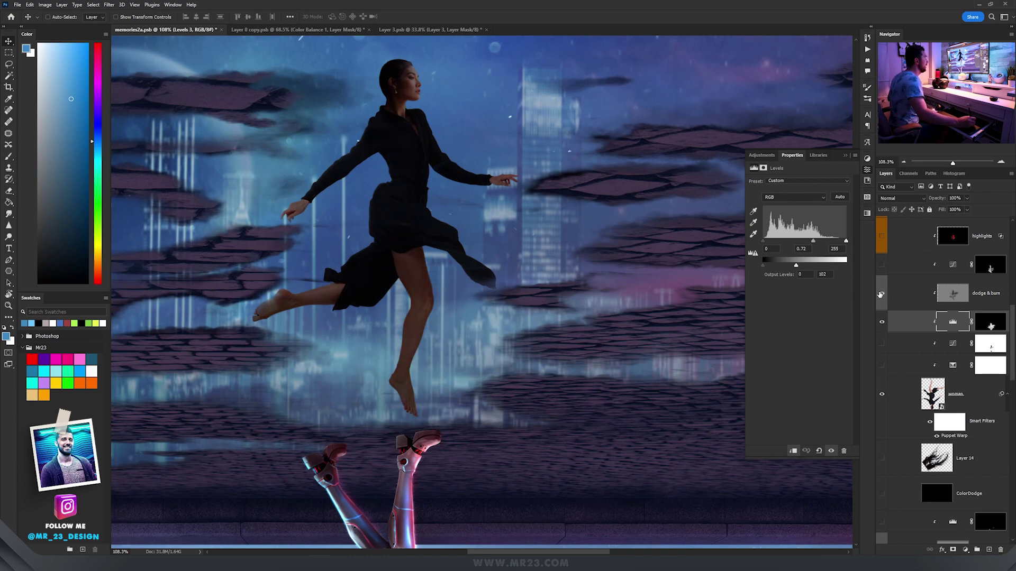
pyautogui.click(957, 293)
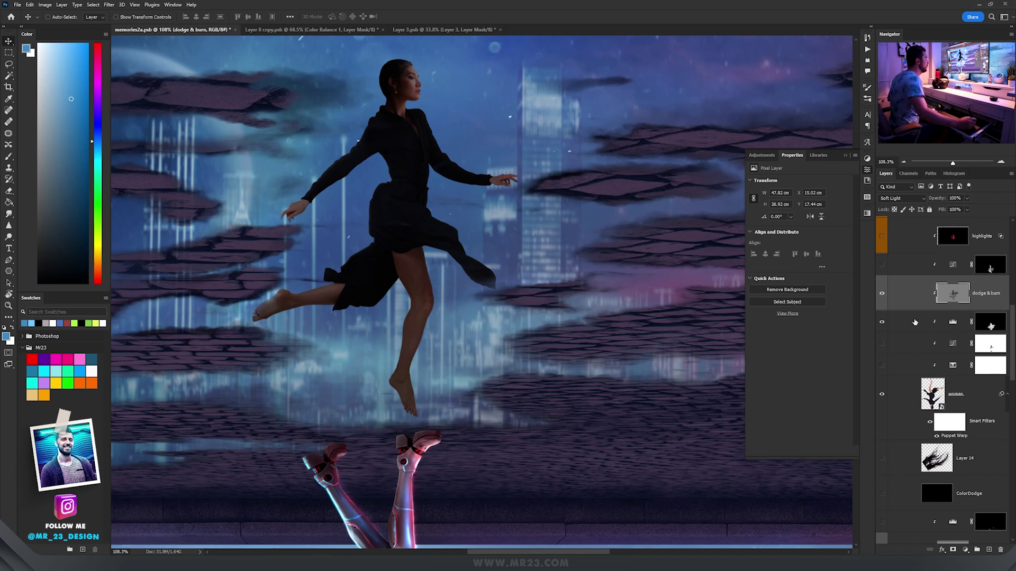
# - Show the woman's clipped Selective Color 2 adjustment and the Curves adjustment directly above it
pyautogui.click(933, 353)
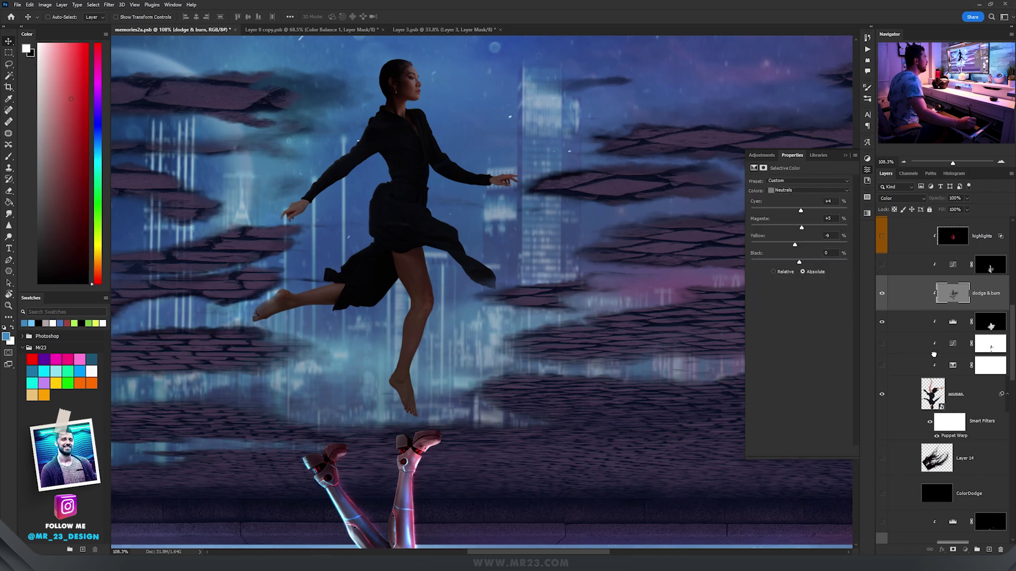
pyautogui.click(892, 365)
pyautogui.click(882, 365)
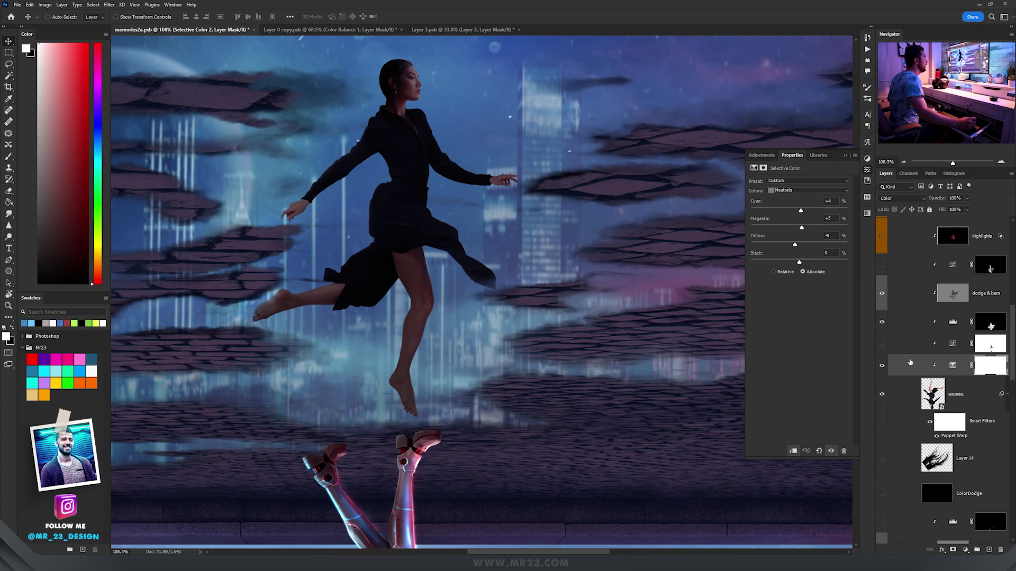
pyautogui.click(882, 343)
pyautogui.click(950, 343)
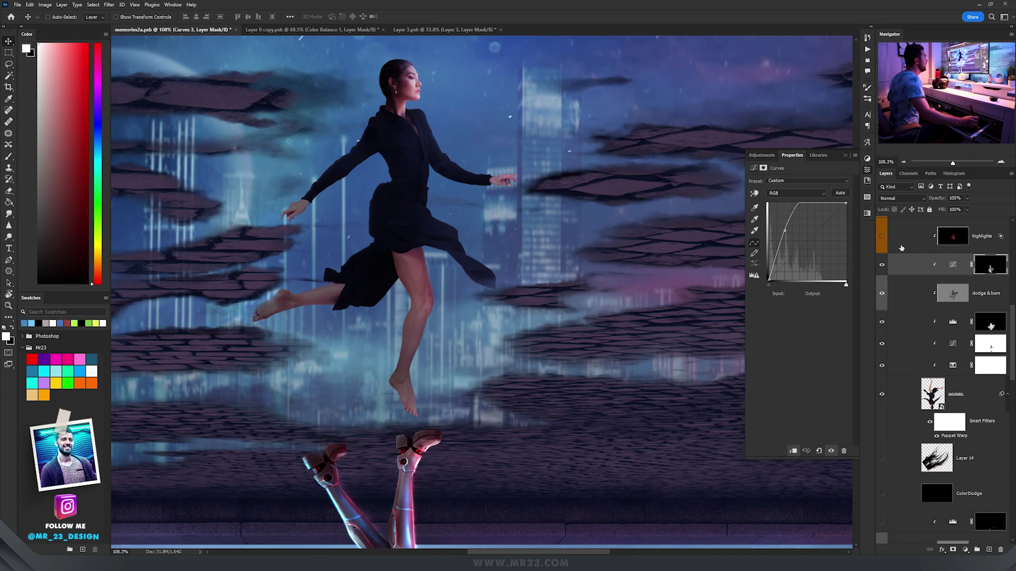
# - Show the lower Linear Dodge (Add) highlights layer with the red tint and compare the dress with and without it
pyautogui.click(882, 238)
pyautogui.click(909, 239)
pyautogui.scroll(3, 925, 315)
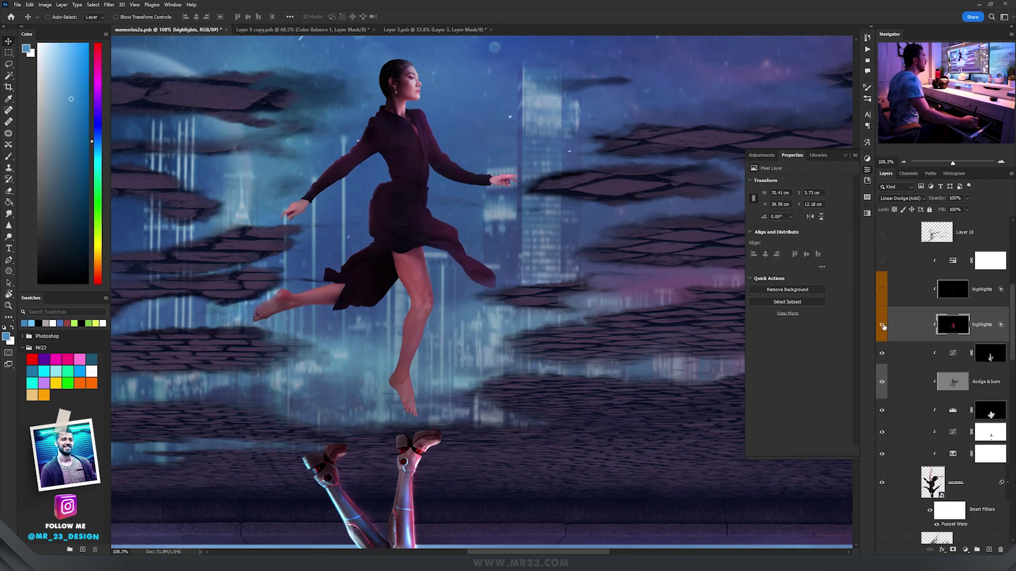
pyautogui.click(882, 326)
pyautogui.click(882, 325)
pyautogui.click(906, 199)
pyautogui.click(910, 200)
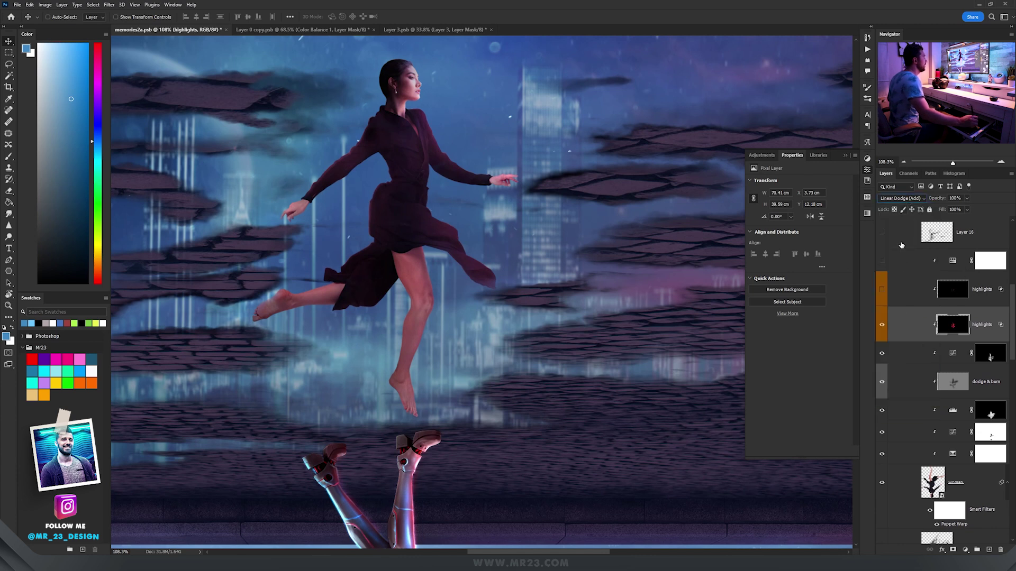
# - Show the upper clipped highlights layer and compare the woman's dress with and without it up close
pyautogui.click(882, 289)
pyautogui.click(953, 295)
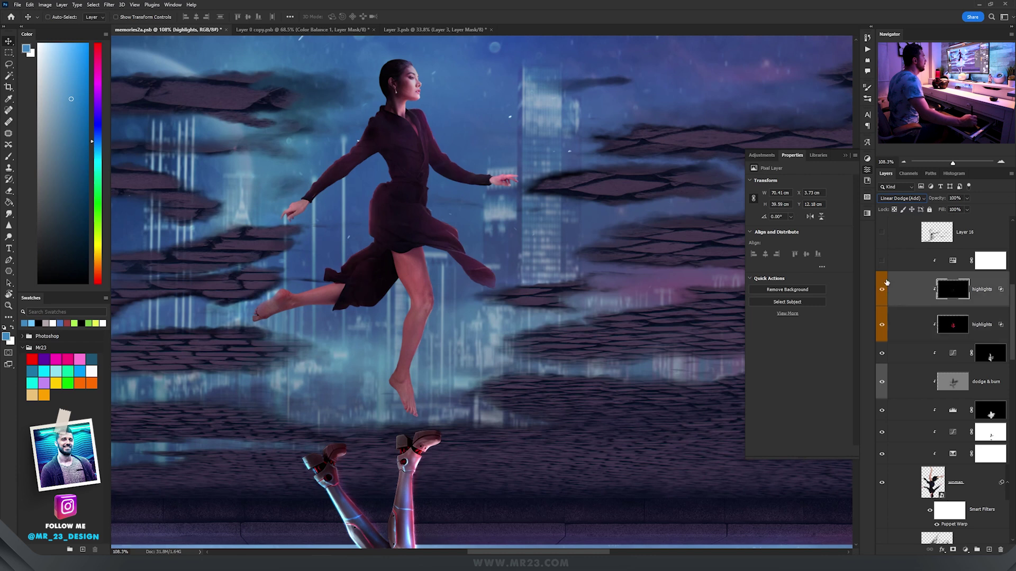
pyautogui.click(882, 290)
pyautogui.click(882, 290)
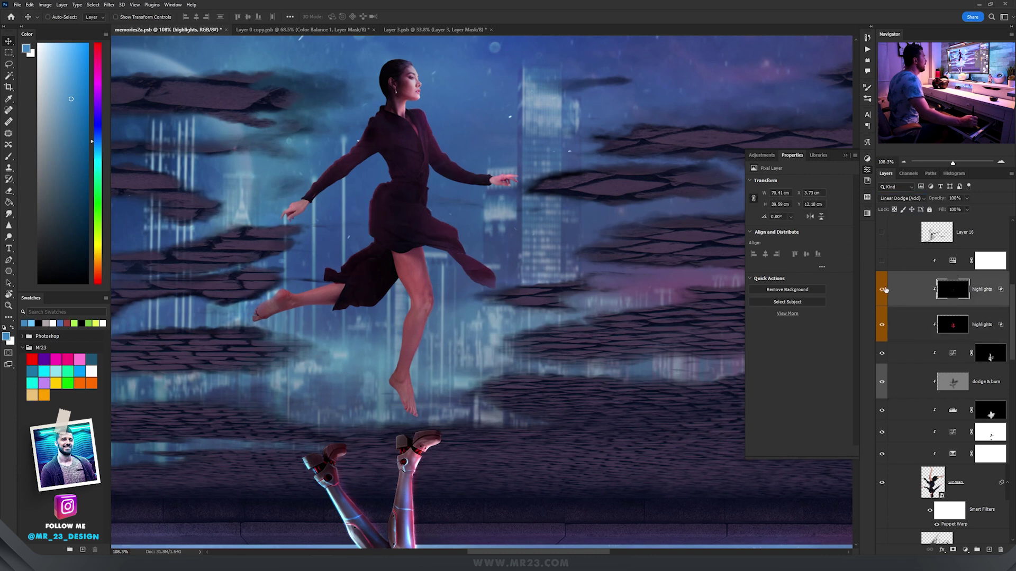
pyautogui.press('z')
pyautogui.moveTo(453, 182); pyautogui.dragTo(516, 184)
pyautogui.press('v')
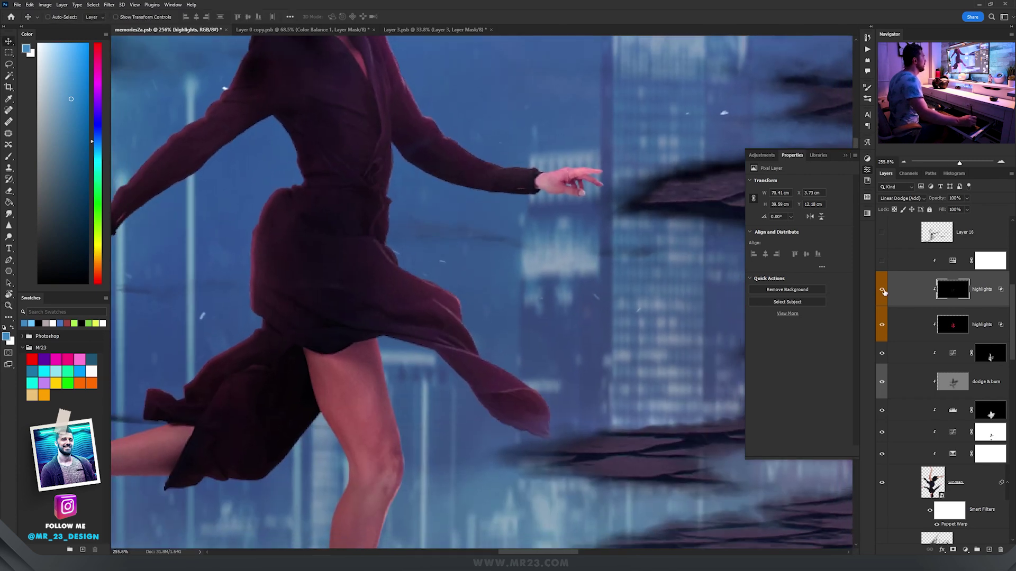
pyautogui.click(882, 290)
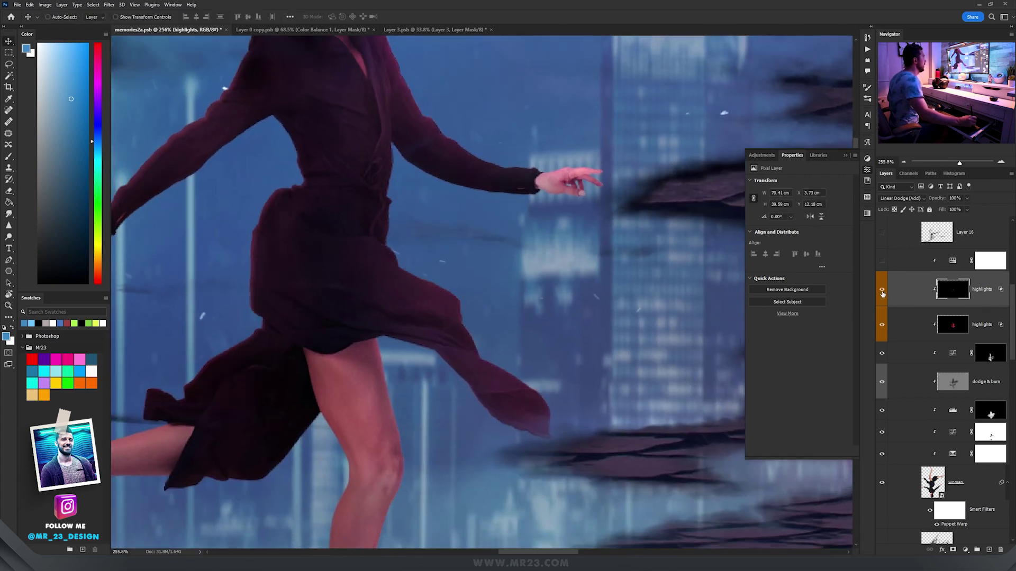
pyautogui.click(882, 290)
# - Show the clipped Hue/Saturation 3 adjustment above the woman's two highlights layers
pyautogui.moveTo(561, 145); pyautogui.dragTo(576, 237)
pyautogui.press('z')
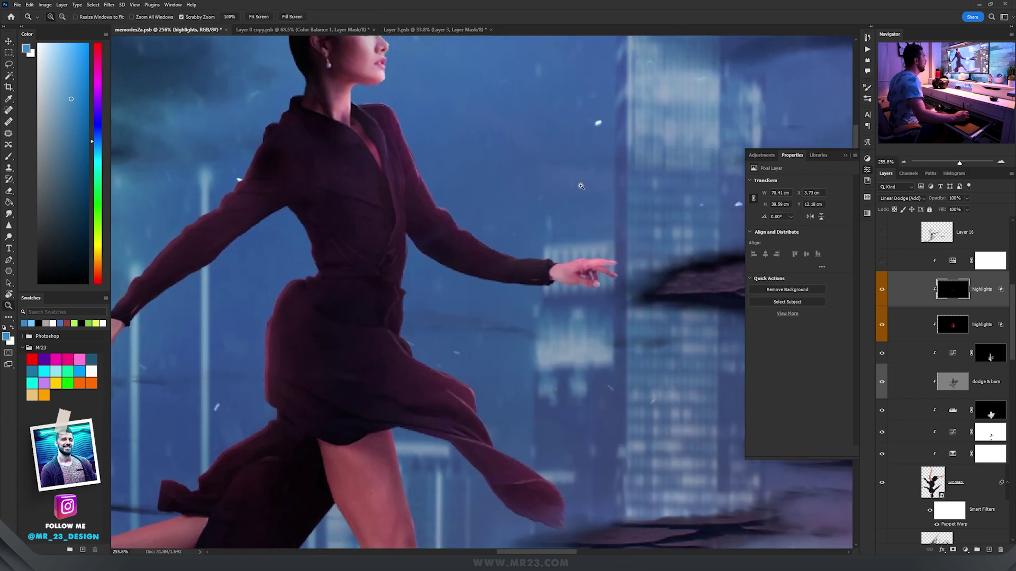
pyautogui.moveTo(581, 183); pyautogui.dragTo(510, 180)
pyautogui.press('v')
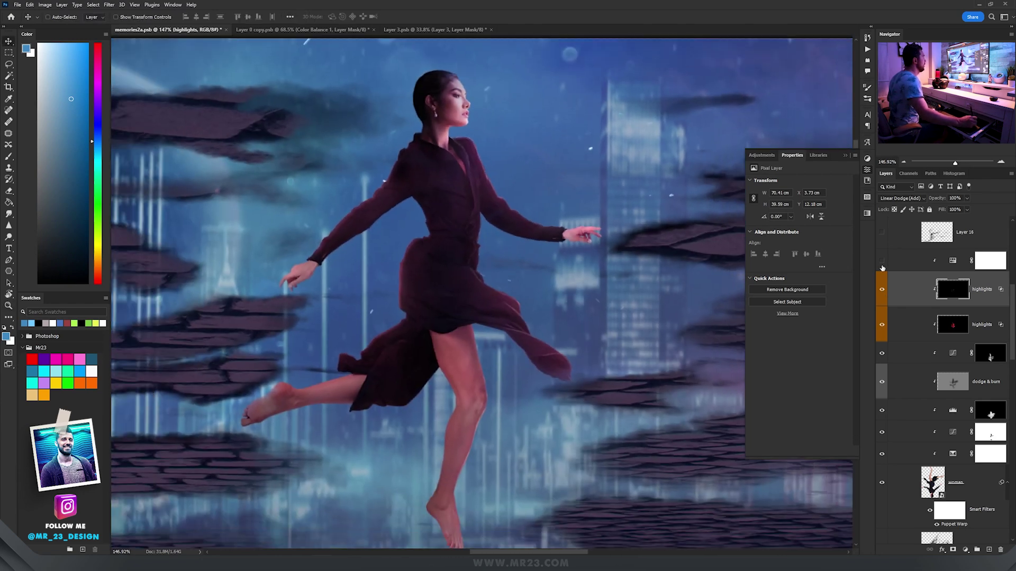
pyautogui.moveTo(673, 199); pyautogui.dragTo(646, 246)
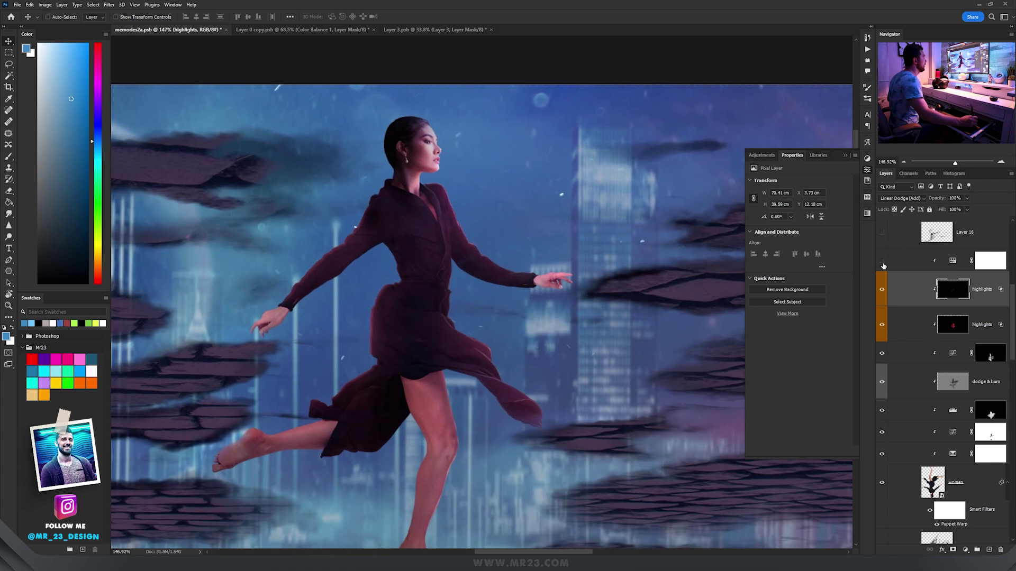
pyautogui.click(932, 264)
pyautogui.click(953, 260)
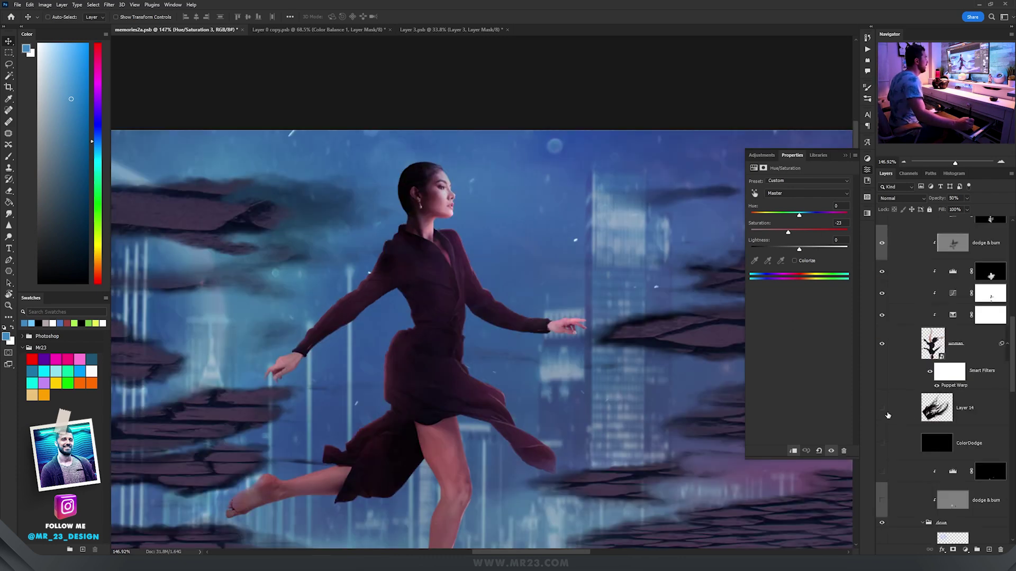
# - Show the windblown hair on Layer 14 and Layer 16 above the woman's clipped adjustments
pyautogui.click(882, 409)
pyautogui.click(927, 409)
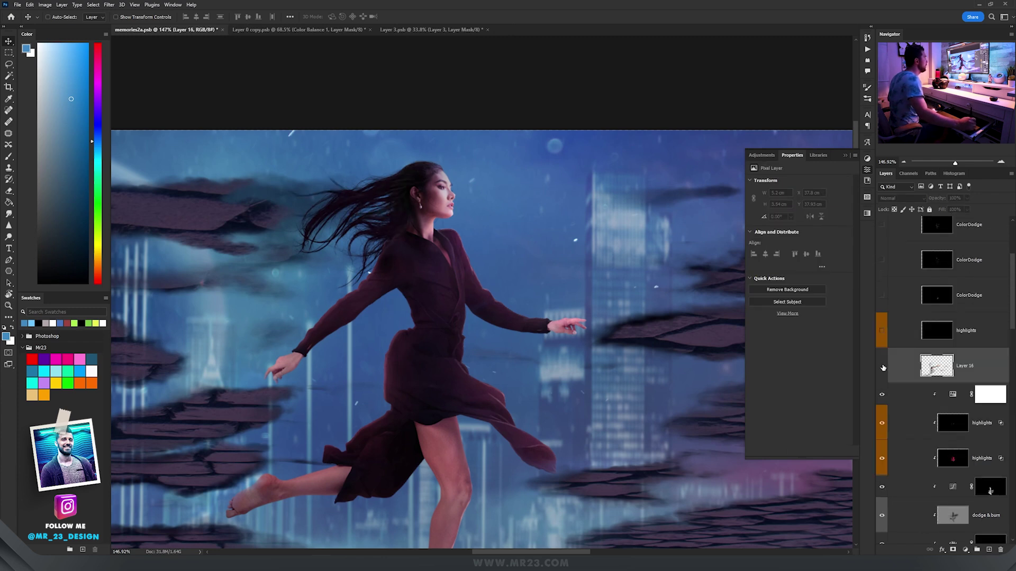
pyautogui.click(883, 366)
pyautogui.click(883, 366)
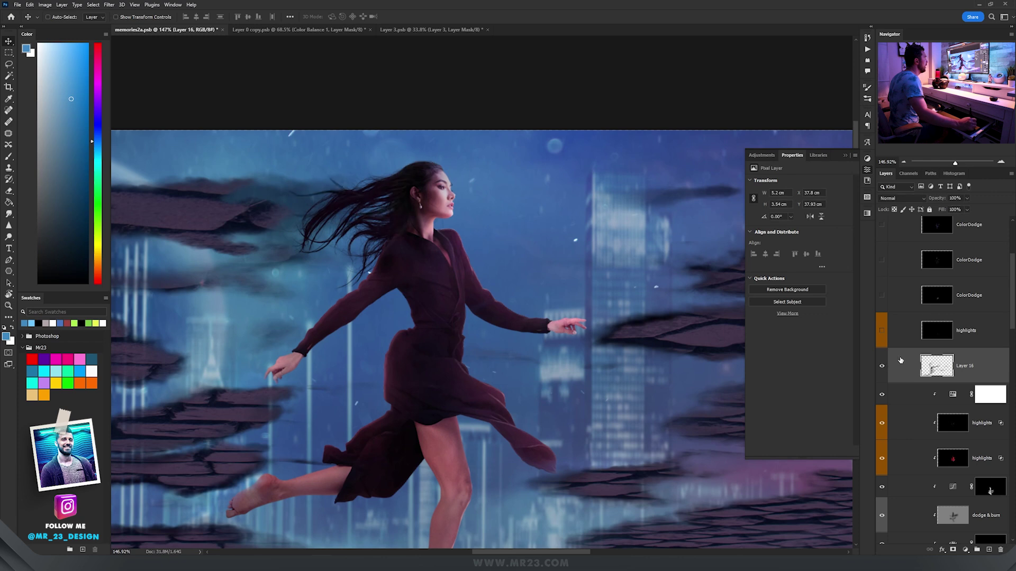
# - Show the Linear Dodge (Add) highlights layer above the woman's hair on Layer 16 and the three Color Dodge layers above it
pyautogui.click(882, 332)
pyautogui.click(894, 335)
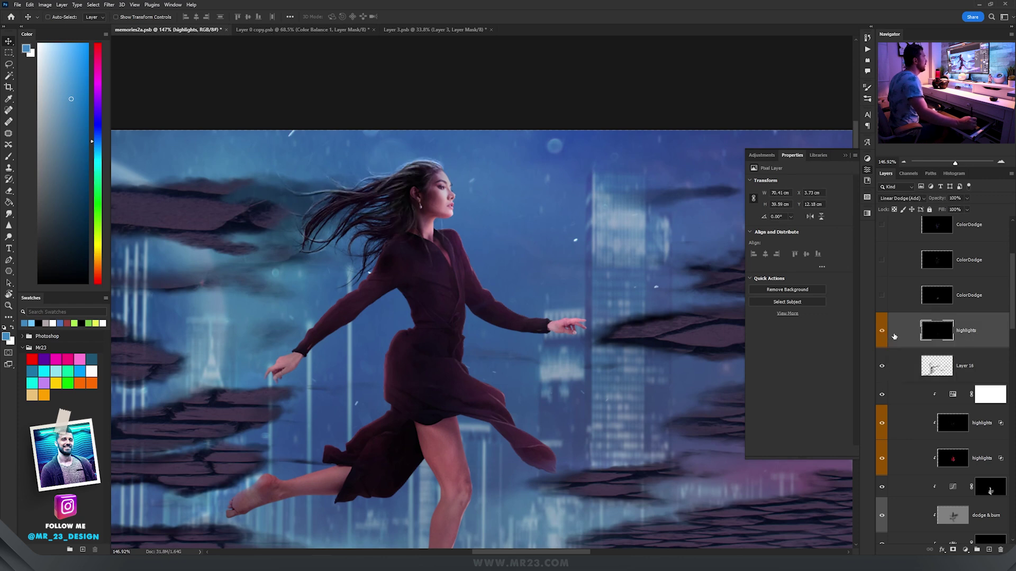
pyautogui.click(882, 296)
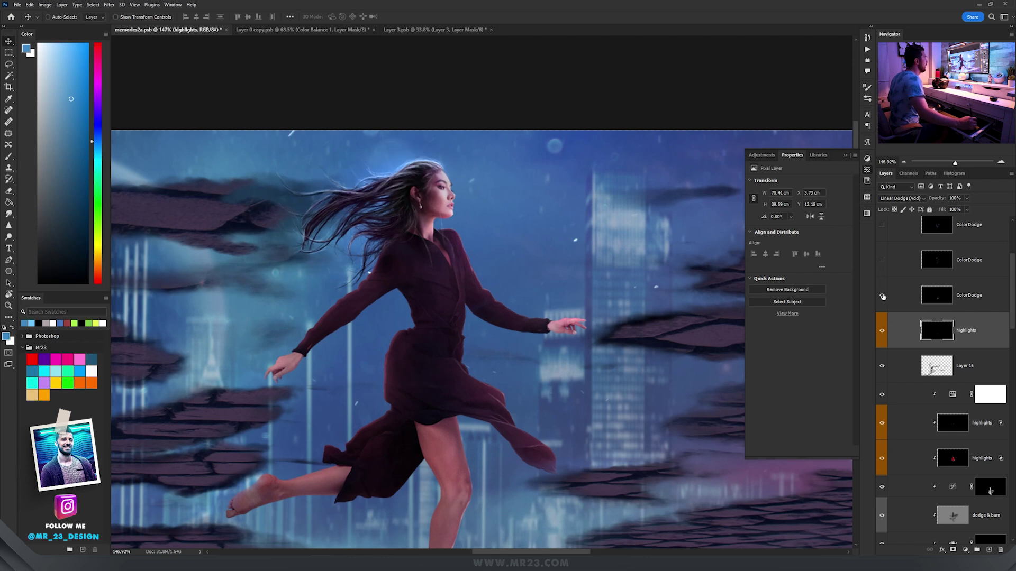
pyautogui.click(894, 285)
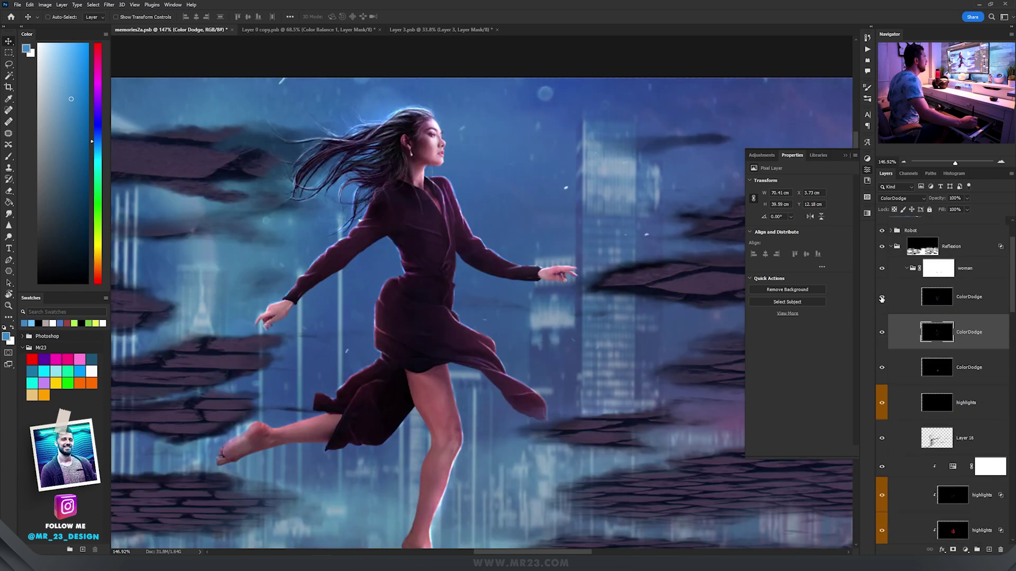
pyautogui.click(882, 297)
pyautogui.click(927, 292)
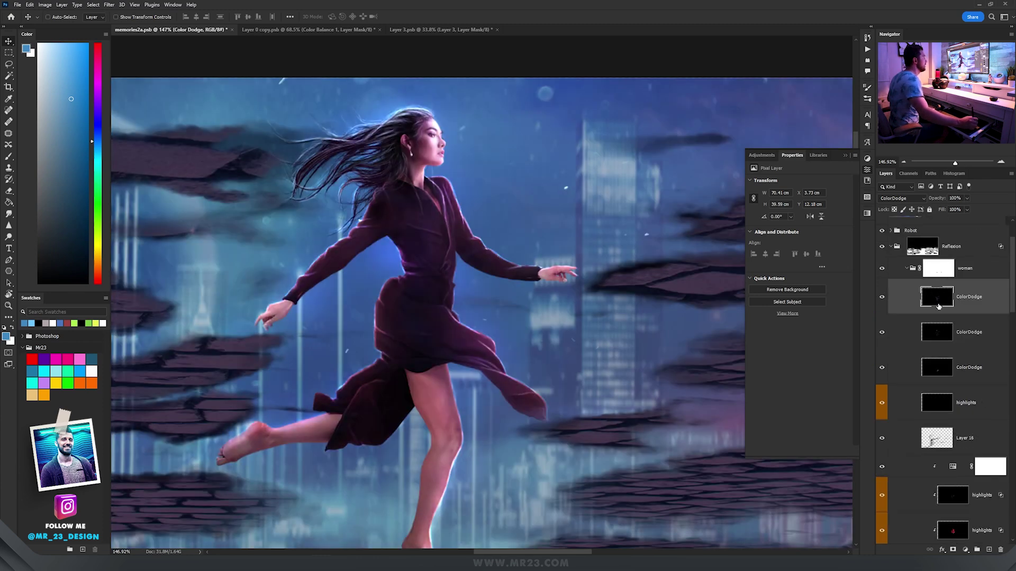
pyautogui.moveTo(577, 208); pyautogui.dragTo(557, 207)
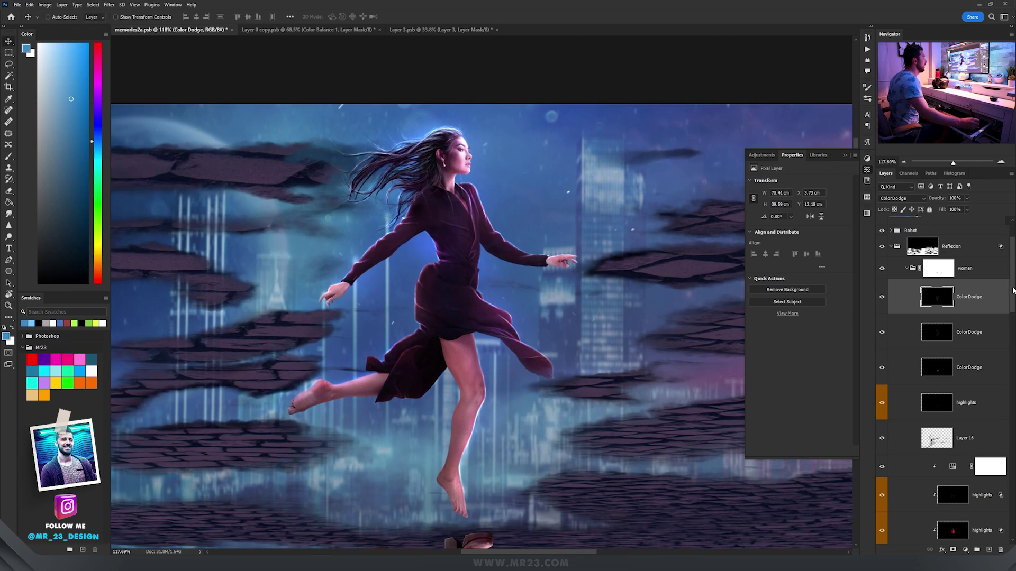
# - Show the large Color Dodge glow layer beneath the doves, behind the woman in the Reflexion group
pyautogui.scroll(-10, 952, 344)
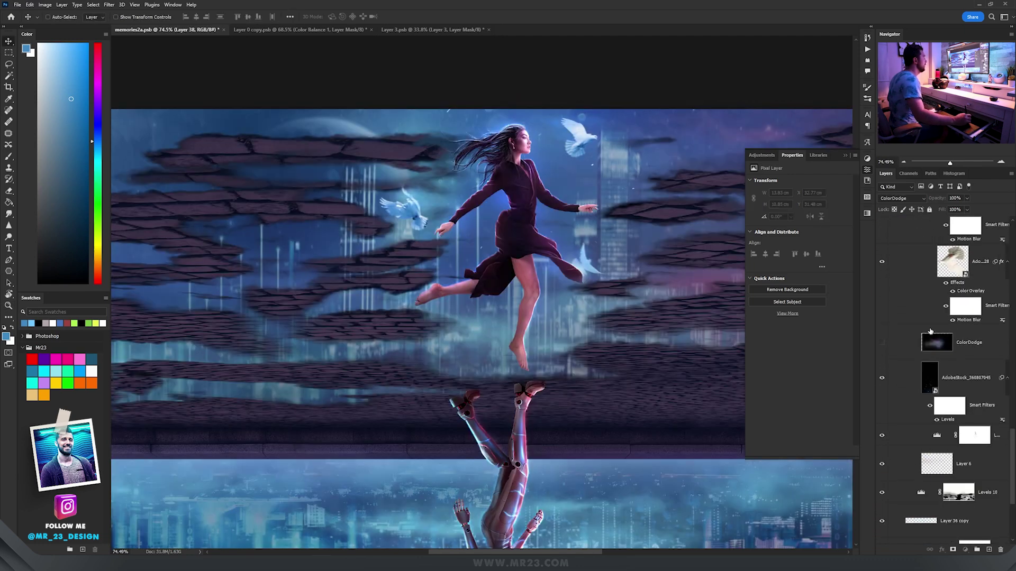
pyautogui.click(930, 332)
pyautogui.moveTo(534, 181); pyautogui.dragTo(494, 172)
pyautogui.press('v')
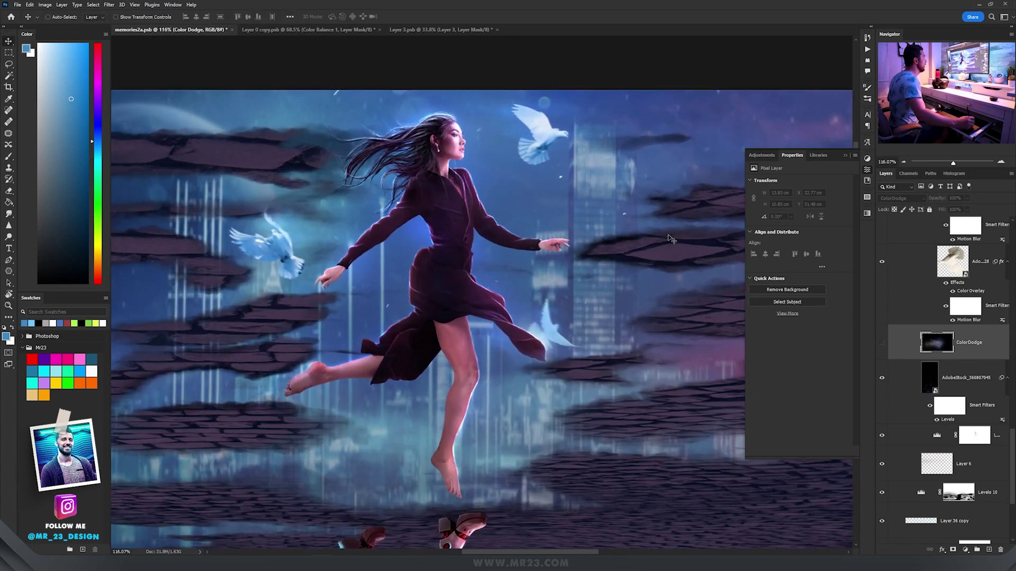
pyautogui.click(882, 342)
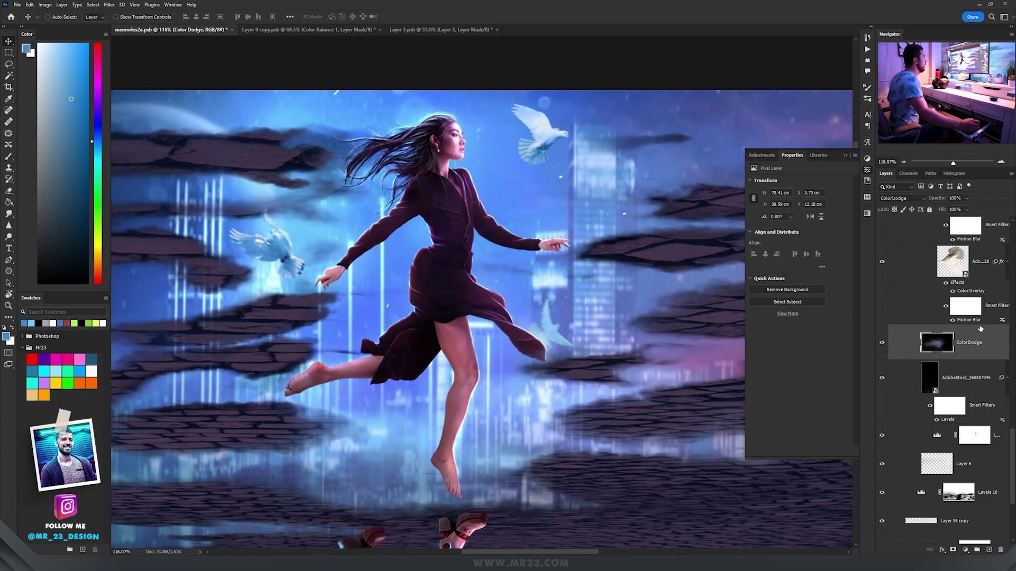
# - Expand the Robot group and show the shadow layers Layer 24 and Layer 23 beneath the robot
pyautogui.scroll(-3, 1013, 438)
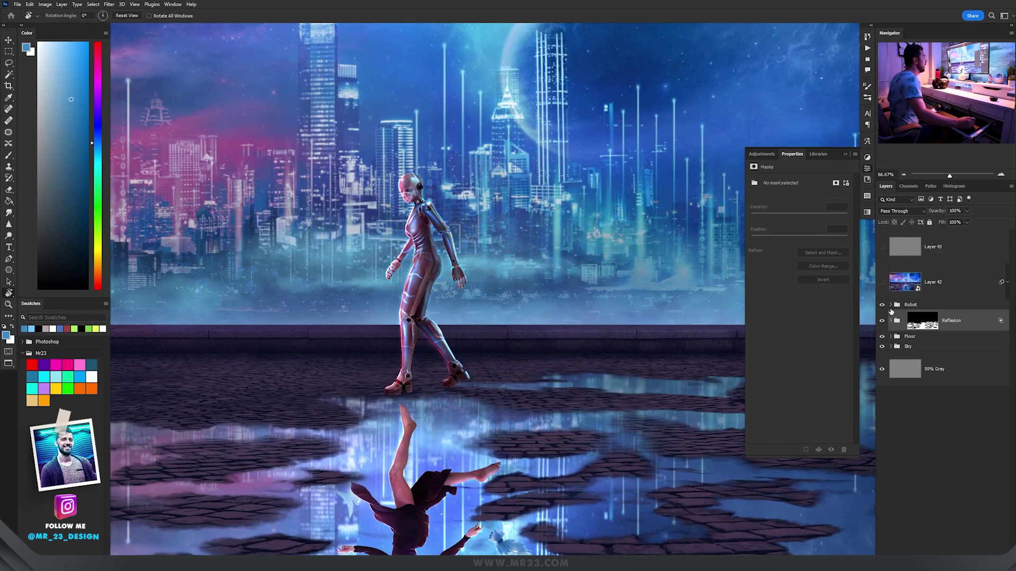
pyautogui.click(890, 305)
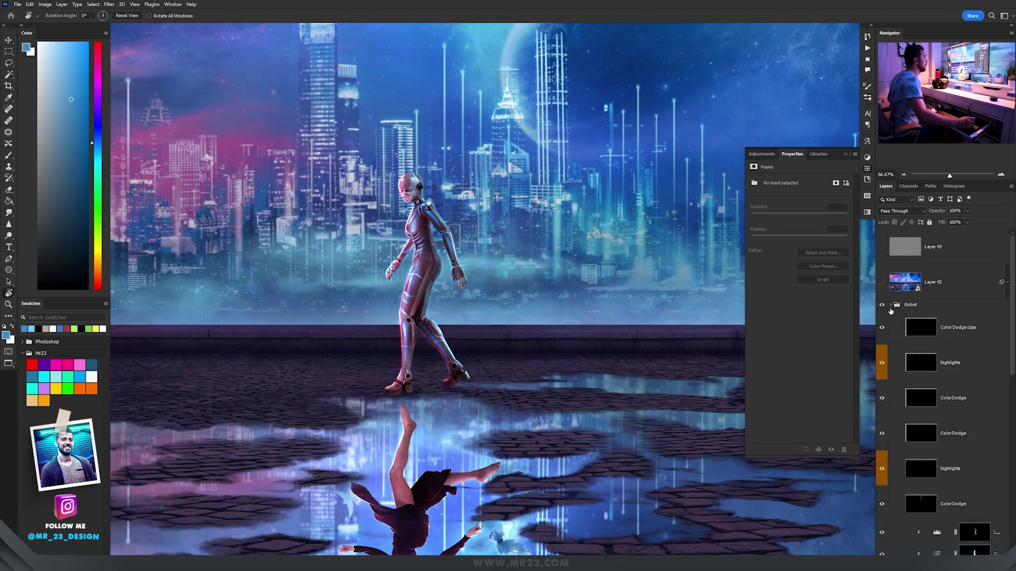
pyautogui.moveTo(1013, 331); pyautogui.dragTo(1004, 512)
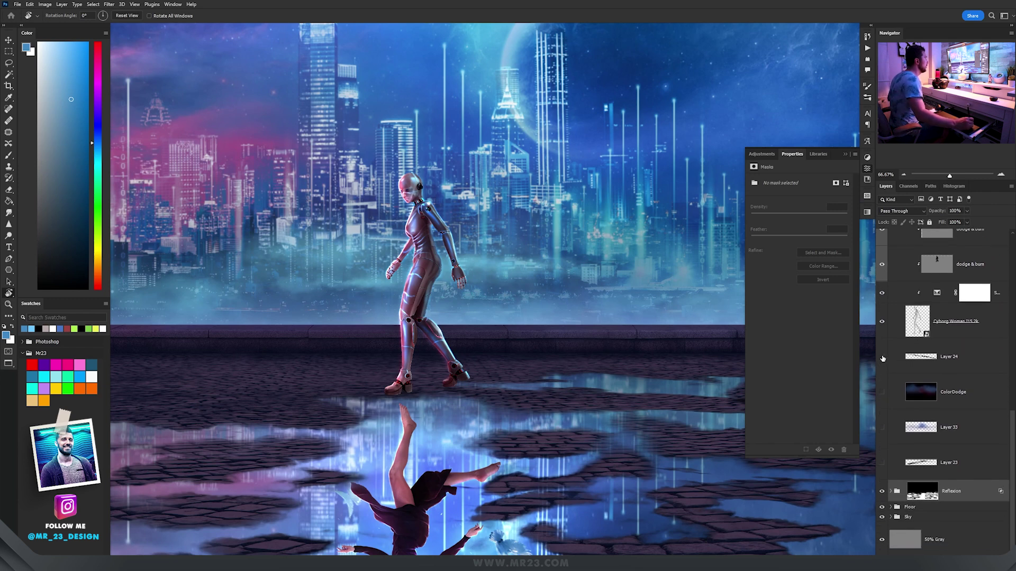
pyautogui.click(922, 362)
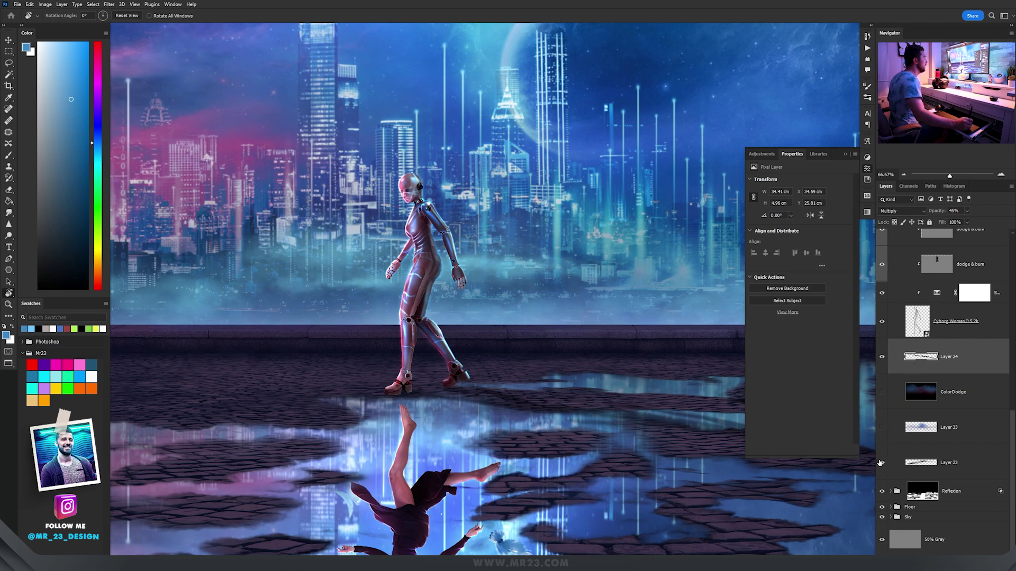
pyautogui.click(880, 462)
# - Inspect the robot and its ground shadow up close and show the Screen-mode haze on Layer 33
pyautogui.scroll(-1, 521, 267)
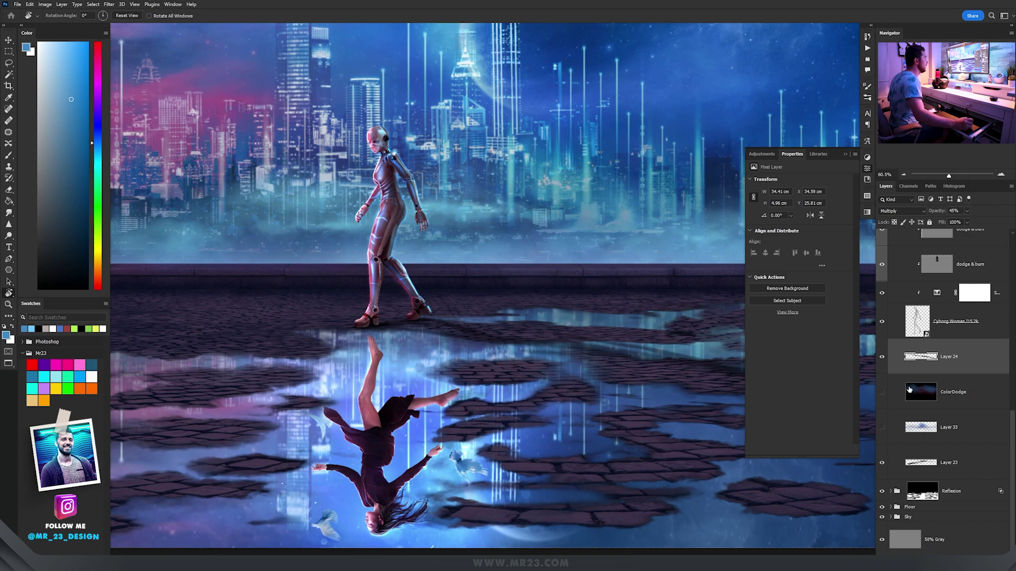
pyautogui.press('z')
pyautogui.moveTo(460, 218); pyautogui.dragTo(568, 217)
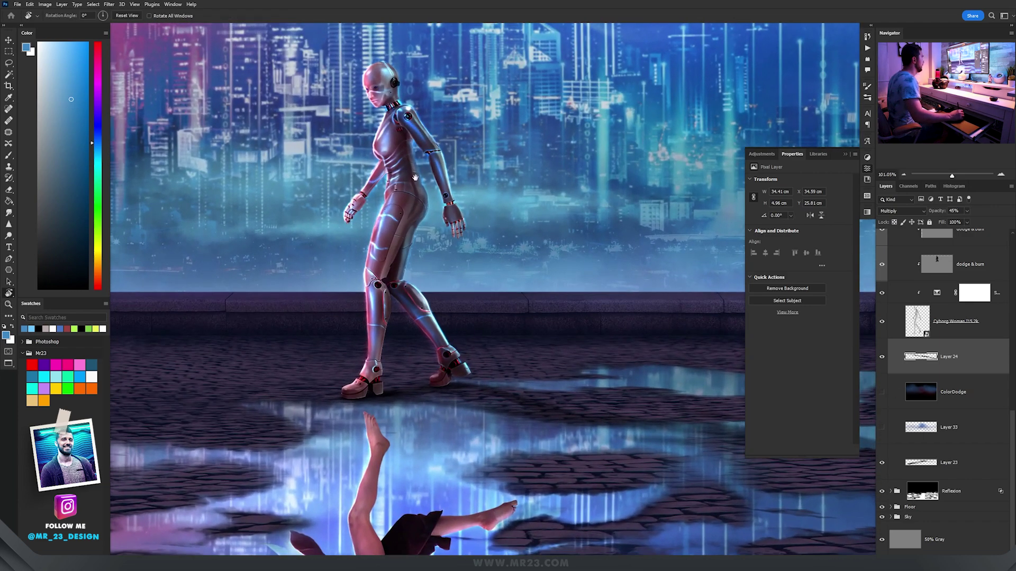
pyautogui.moveTo(433, 180); pyautogui.dragTo(453, 215)
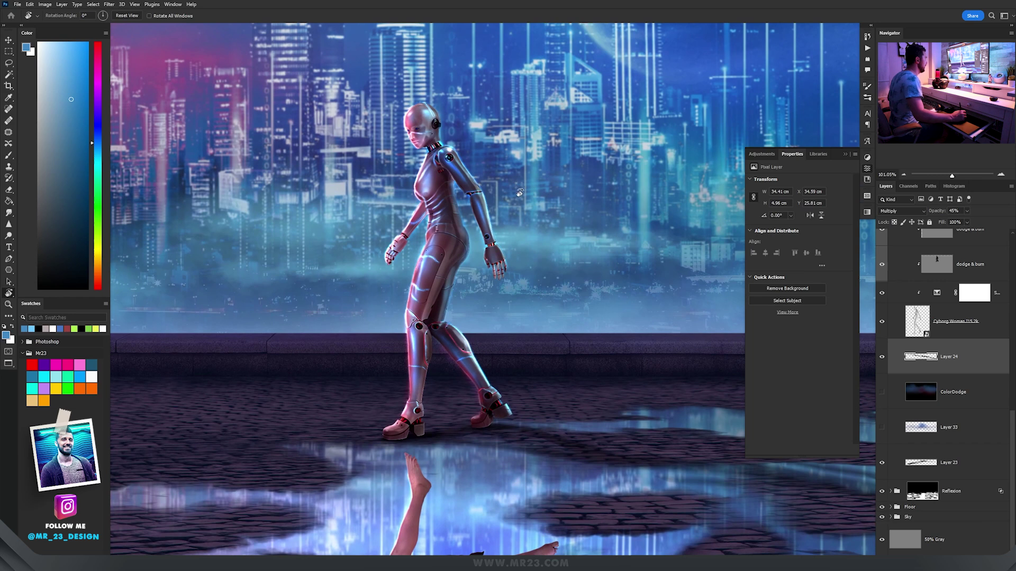
pyautogui.press('v')
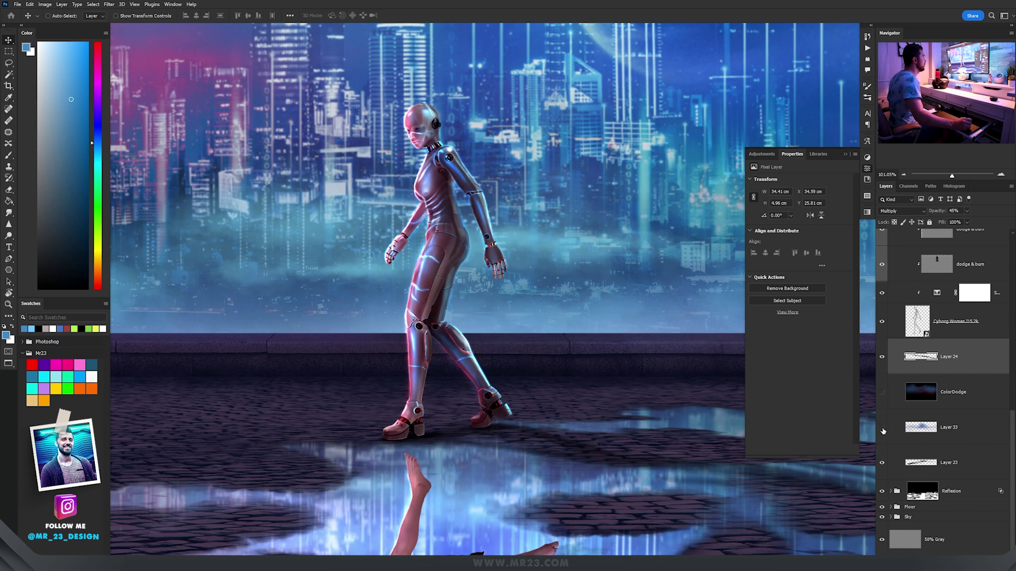
pyautogui.click(881, 428)
pyautogui.click(921, 428)
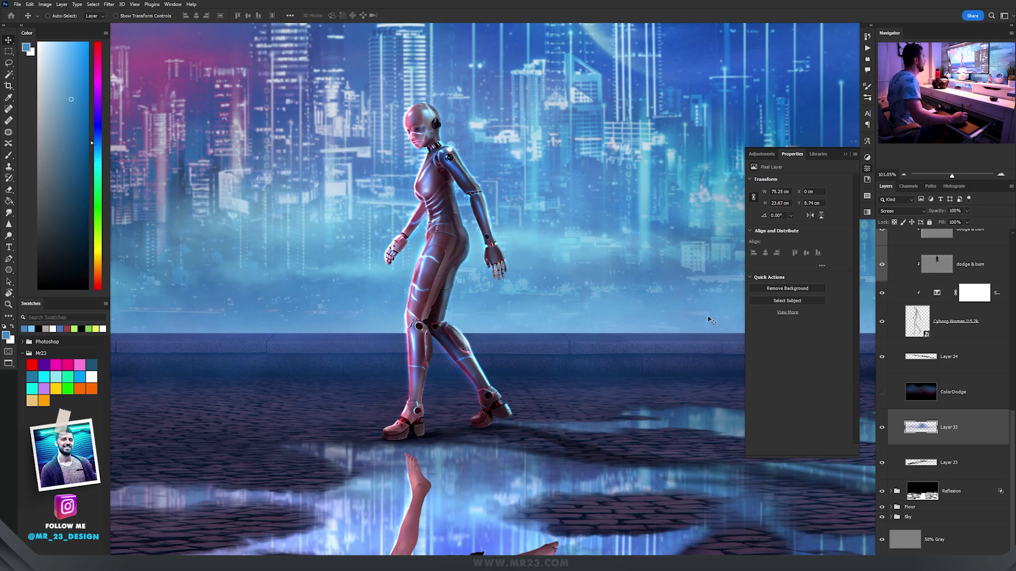
# - Show the Color Dodge layer above Layer 33 and view its glow across the city and the whole scene
pyautogui.press('z')
pyautogui.moveTo(615, 236); pyautogui.dragTo(594, 236)
pyautogui.click(900, 392)
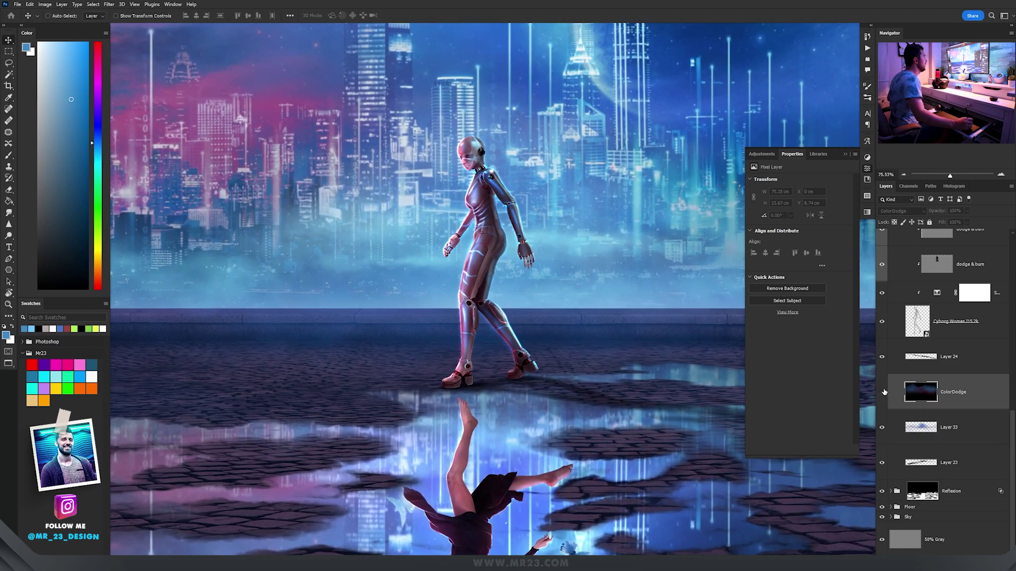
pyautogui.click(882, 395)
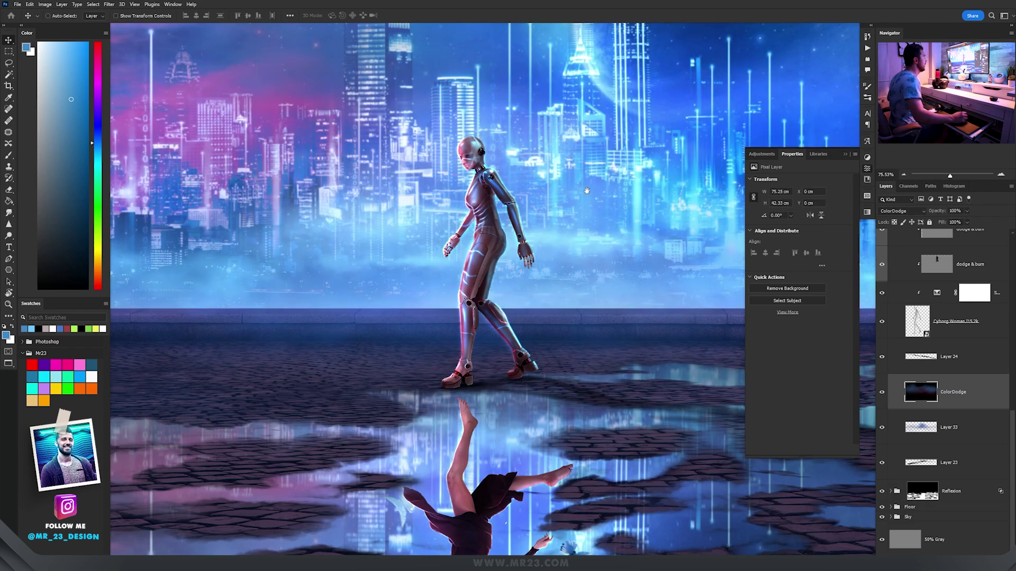
pyautogui.moveTo(624, 157); pyautogui.dragTo(448, 224)
pyautogui.press('z')
pyautogui.press('z')
pyautogui.press('v')
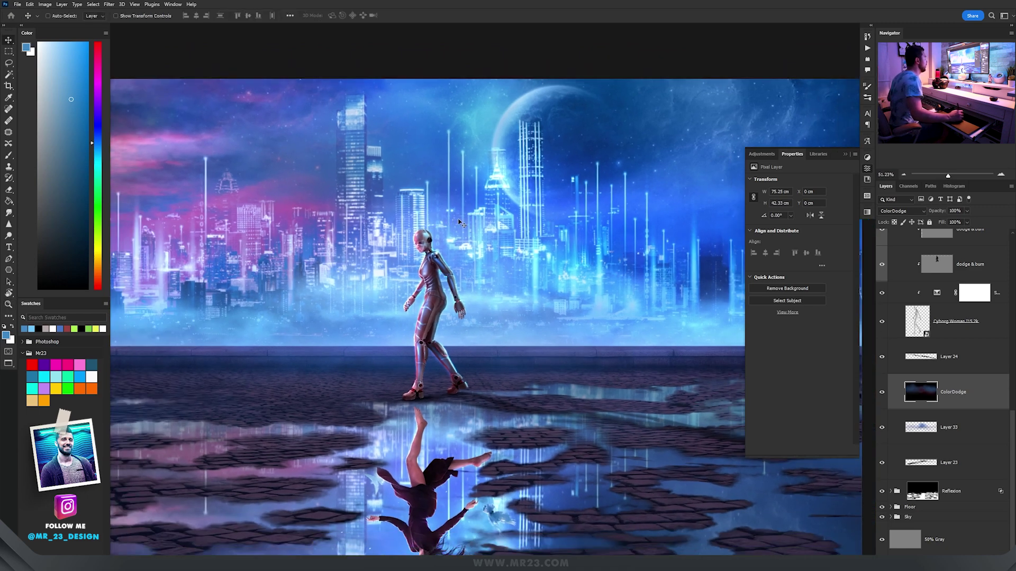
# - Collapse the Robot group and stamp all visible layers into a new layer above it
pyautogui.scroll(5, 912, 306)
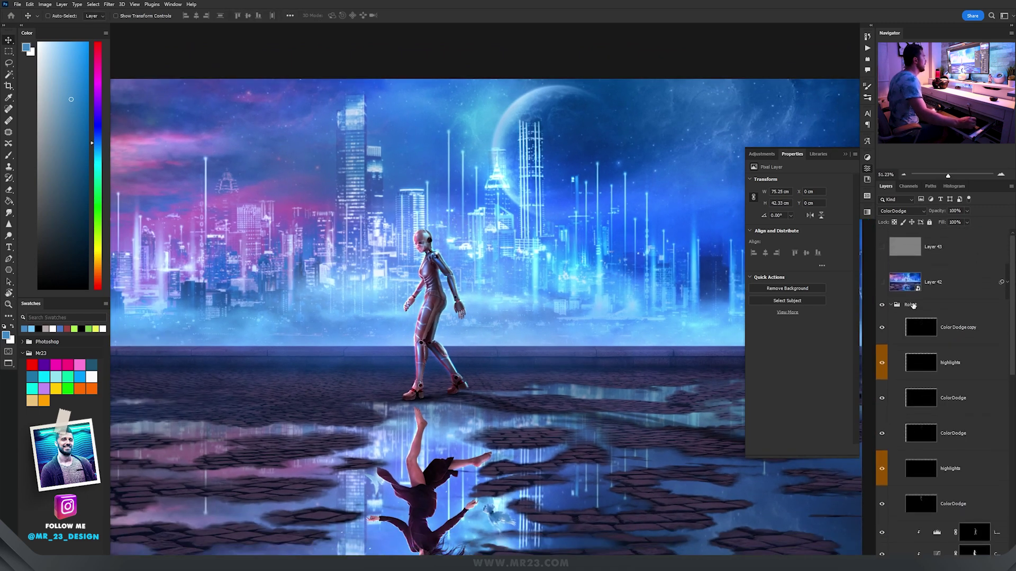
pyautogui.click(911, 305)
pyautogui.click(891, 305)
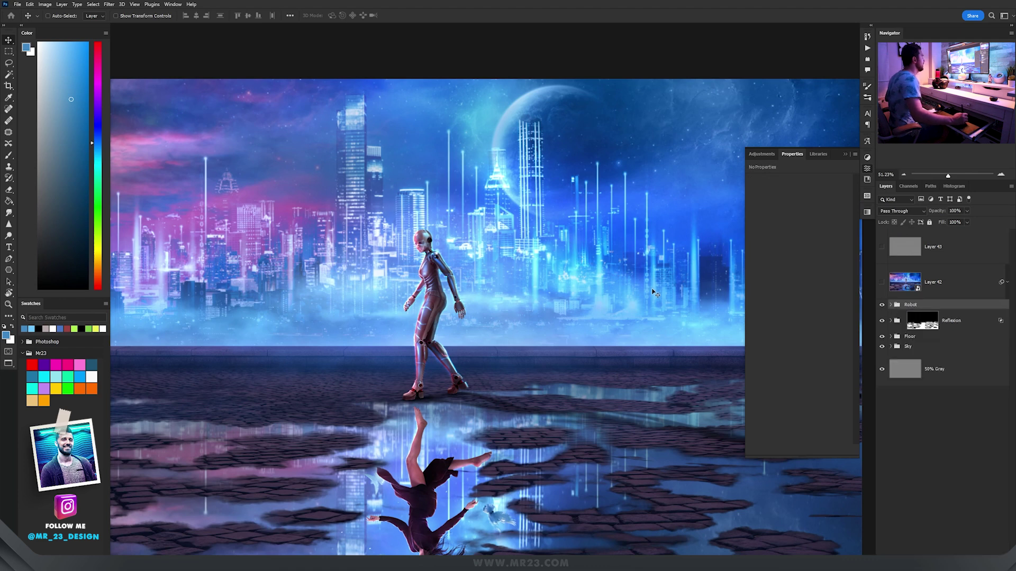
pyautogui.hotkey('ctrl', 'shift', 'alt', 'e')
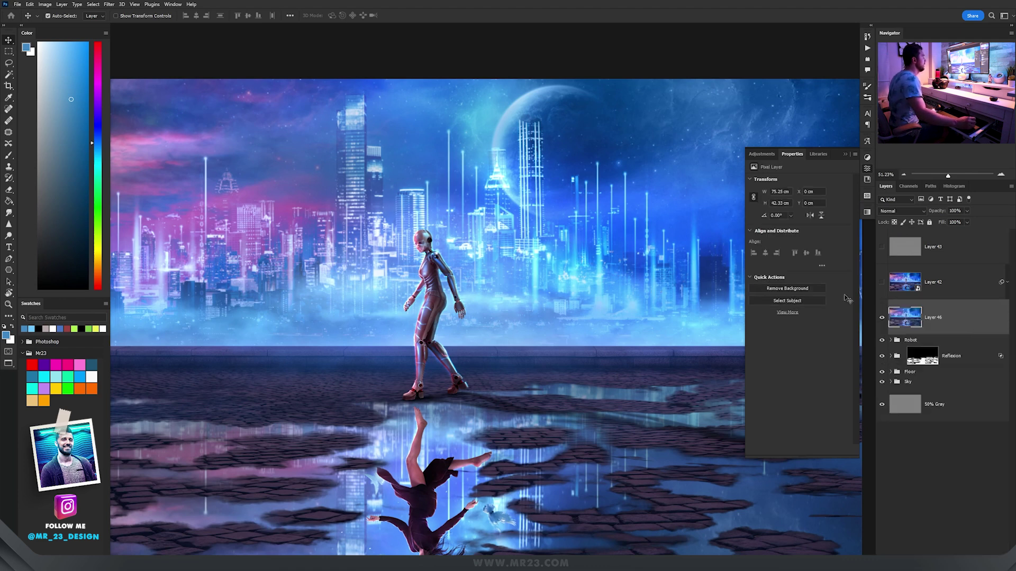
# - Convert the newly stamped layer above the Robot group into a Smart Object
pyautogui.moveTo(586, 211); pyautogui.dragTo(584, 166)
pyautogui.rightClick(949, 328)
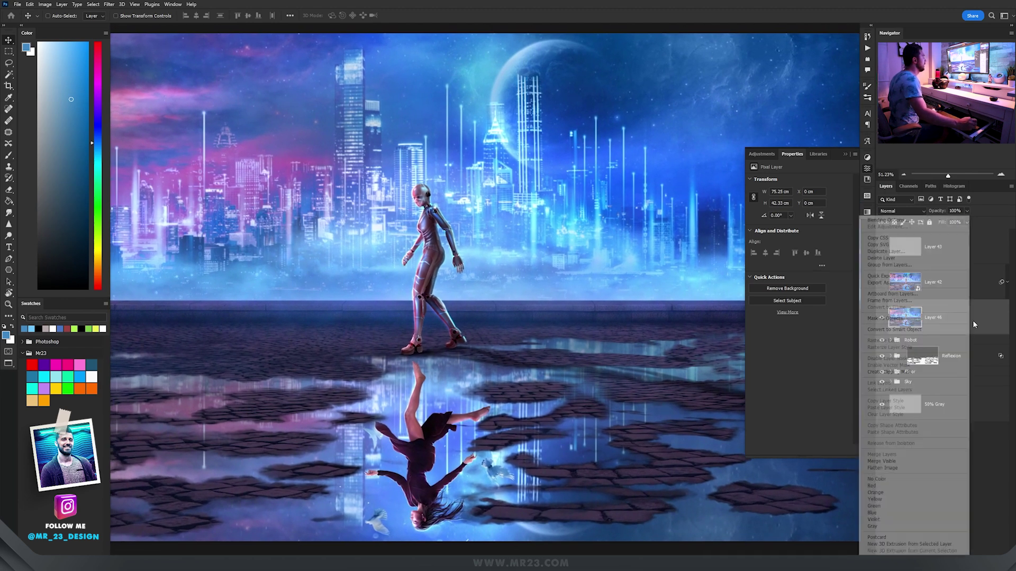
pyautogui.click(934, 330)
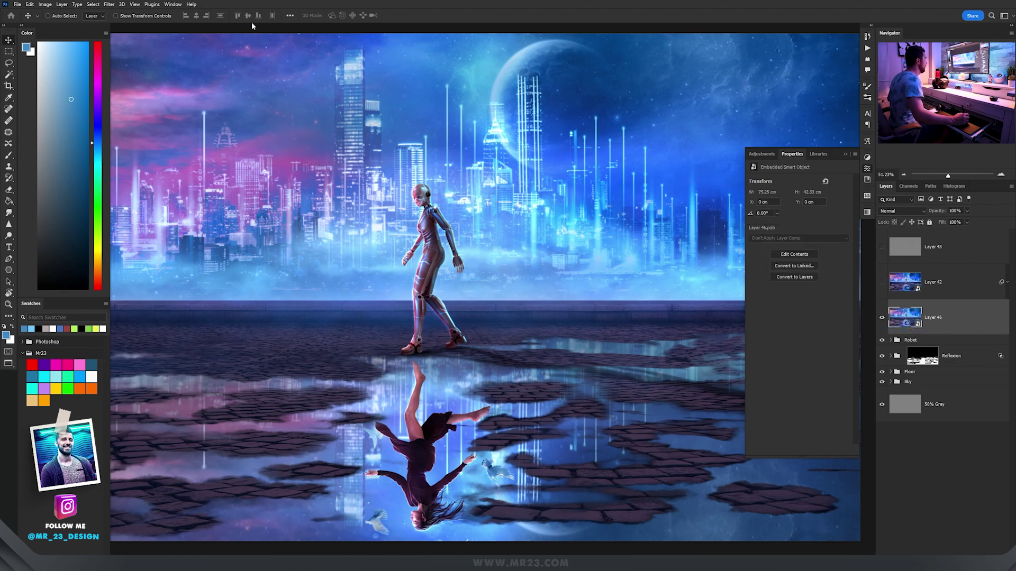
# - Open the Camera Raw Filter for the merged image and examine its Basic, Detail and Effects settings
pyautogui.click(109, 4)
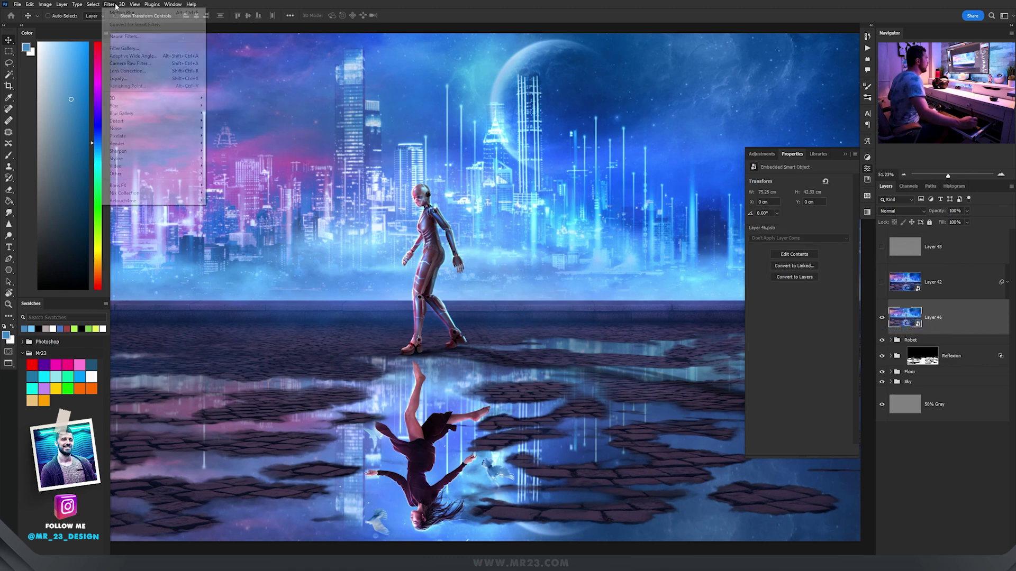
pyautogui.click(130, 63)
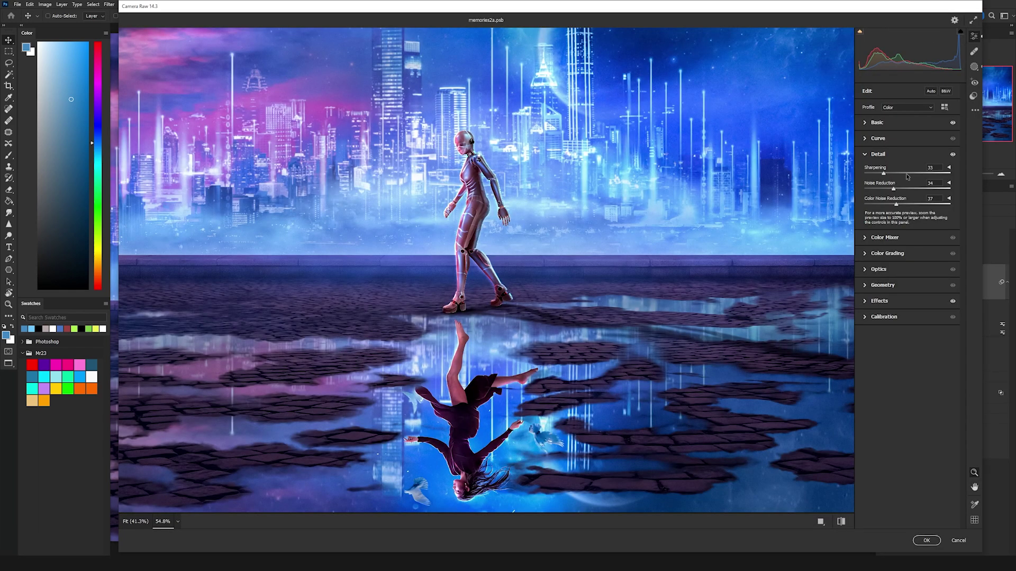
pyautogui.click(865, 124)
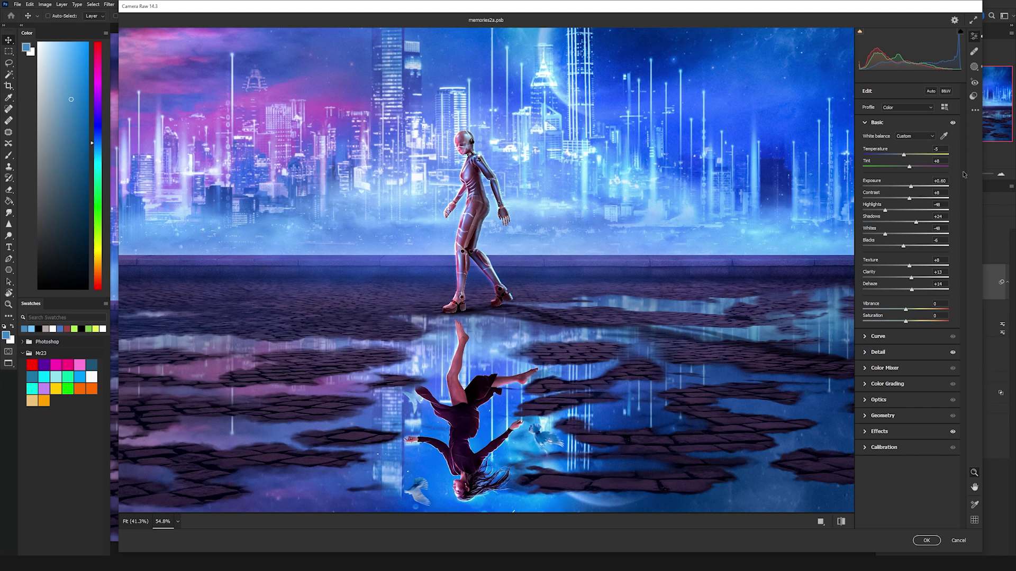
pyautogui.click(866, 353)
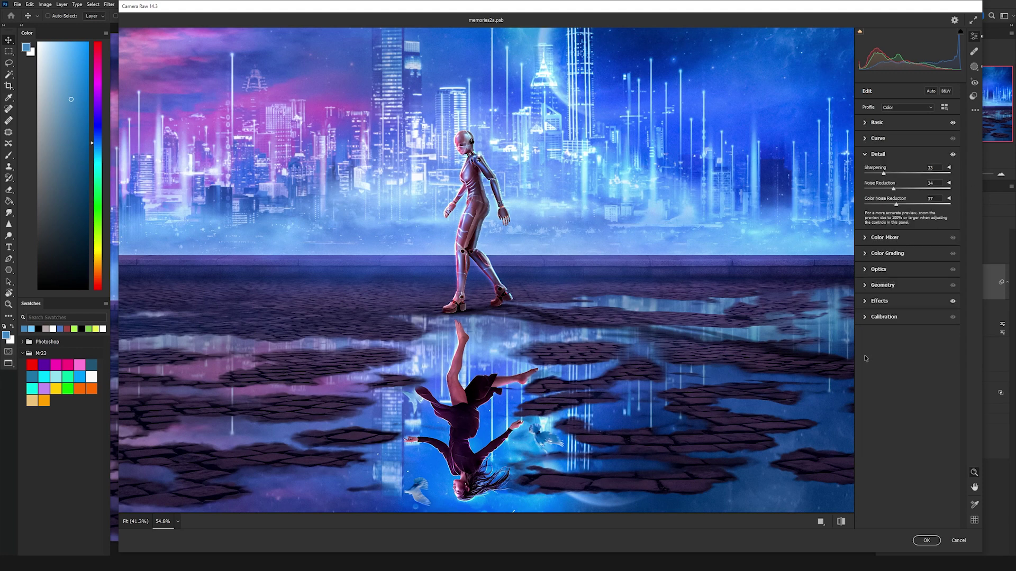
pyautogui.click(868, 301)
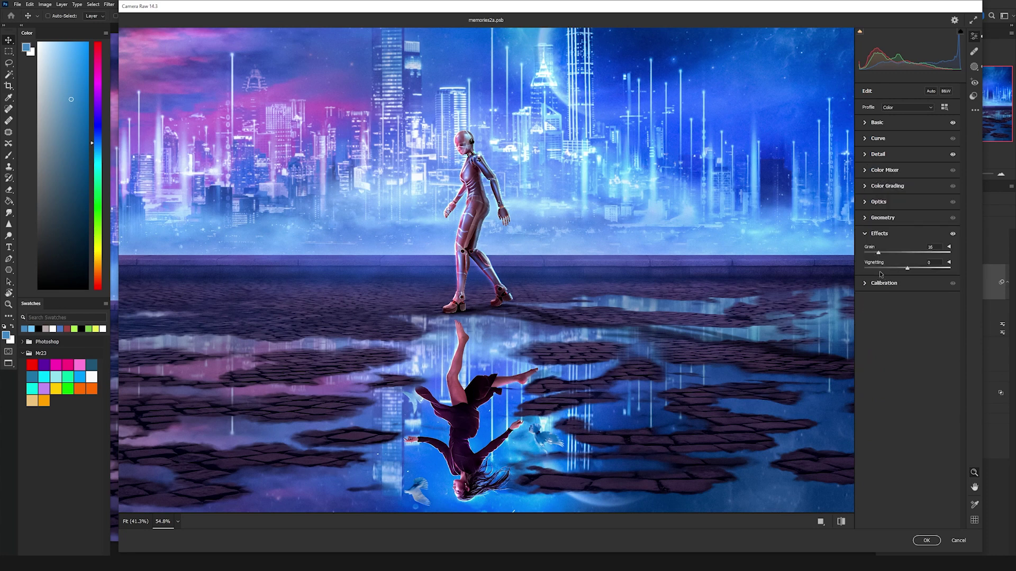